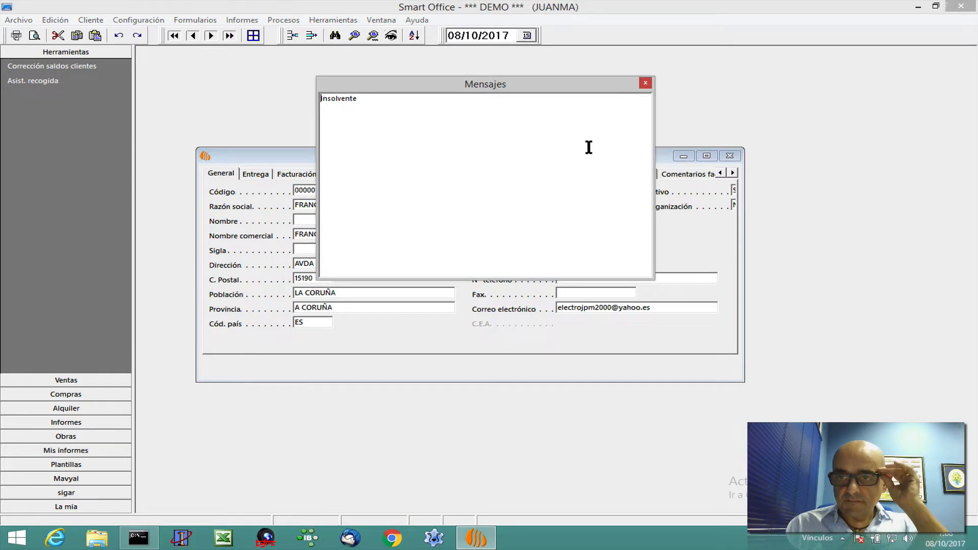
# Dismiss the insolvency messages that appear on the customer record
pyautogui.click(644, 83)
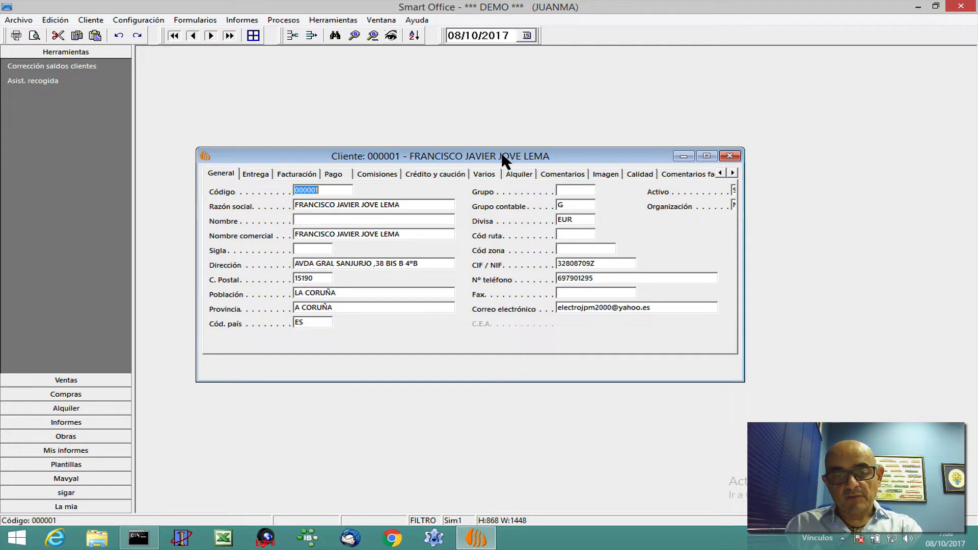
pyautogui.press('Tab')
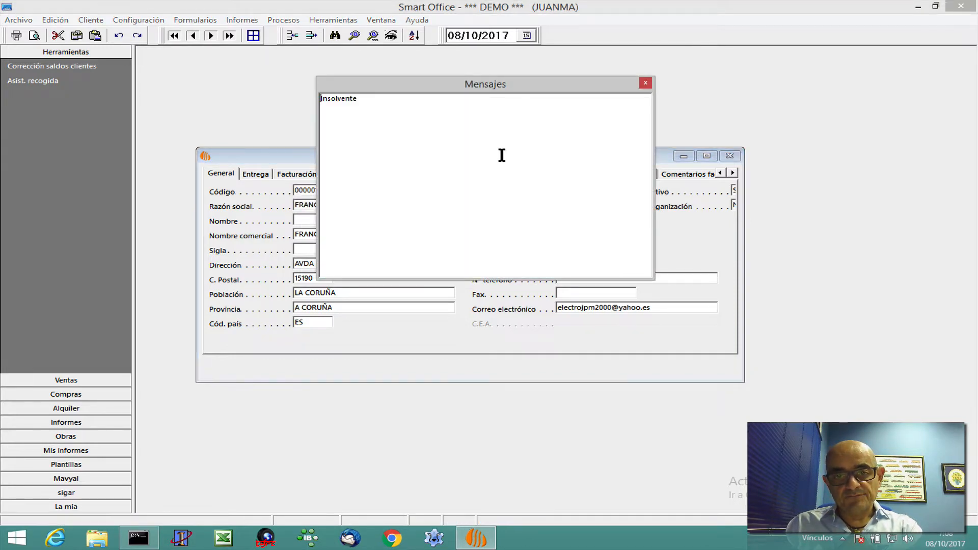
pyautogui.click(644, 82)
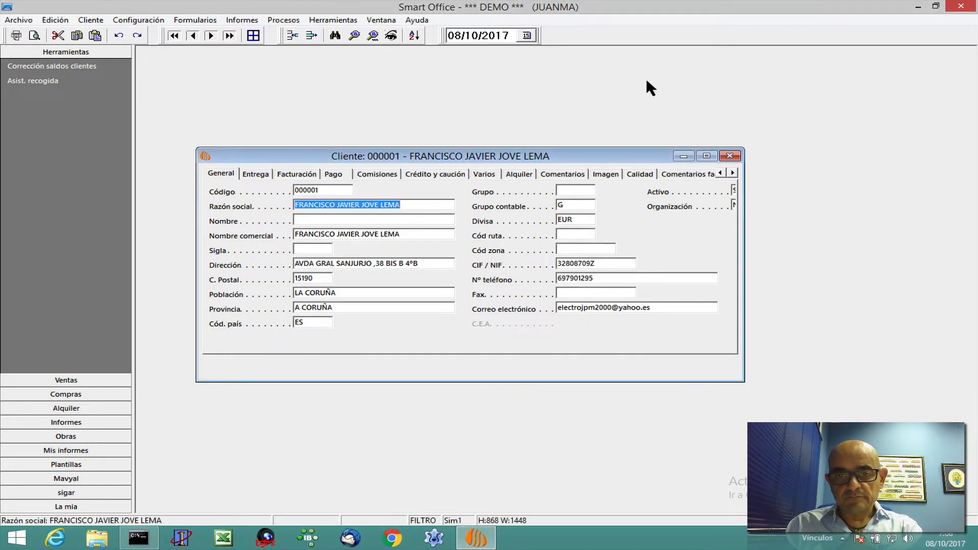
# Change the customer's trade name (Nombre comercial) to CONSTRUCCIONES PACO
pyautogui.press('Tab')
pyautogui.press('Tab')
pyautogui.hotkey('shift', 'Tab')
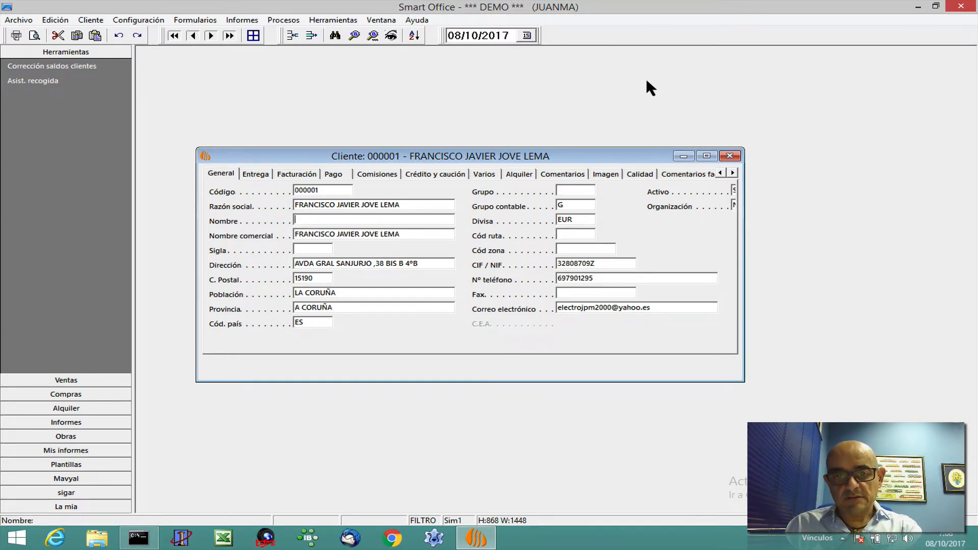
pyautogui.press('Tab')
pyautogui.hotkey('shift', 'Tab')
pyautogui.press('Tab')
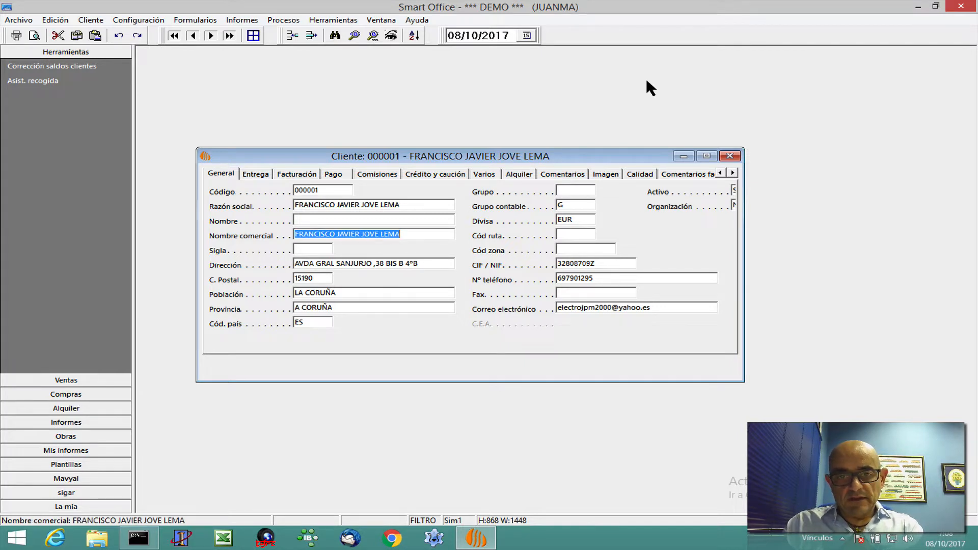
pyautogui.hotkey('shift', 'Tab')
pyautogui.press('Tab')
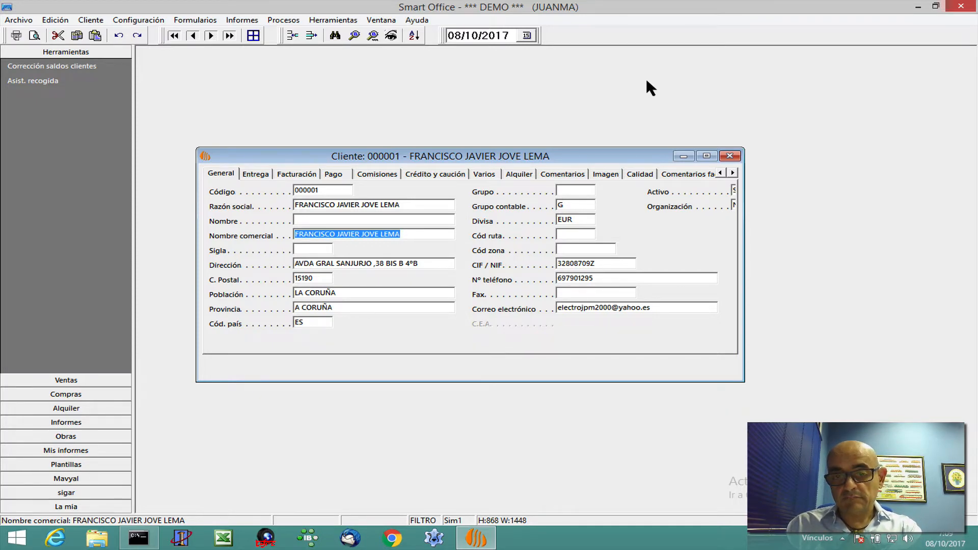
pyautogui.write('C')
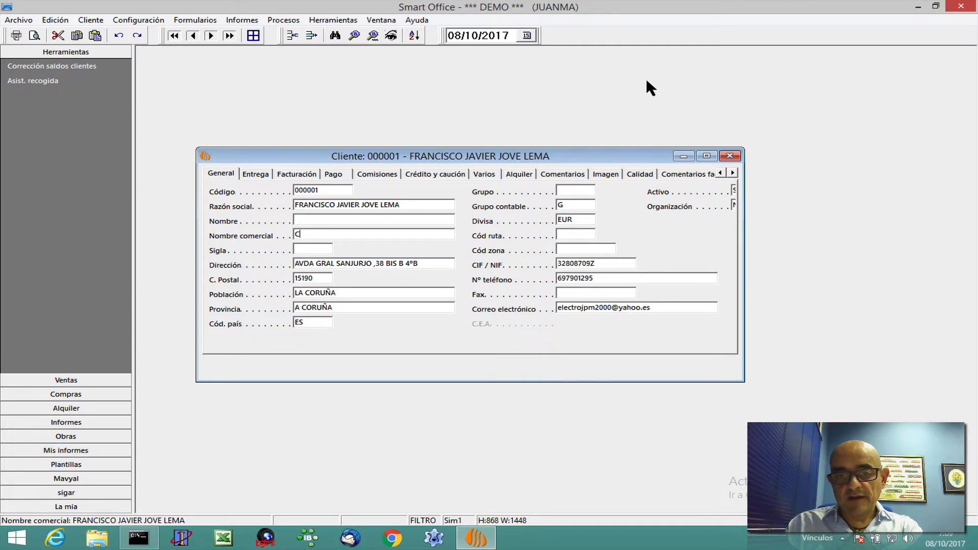
pyautogui.write('ONSTRUCI')
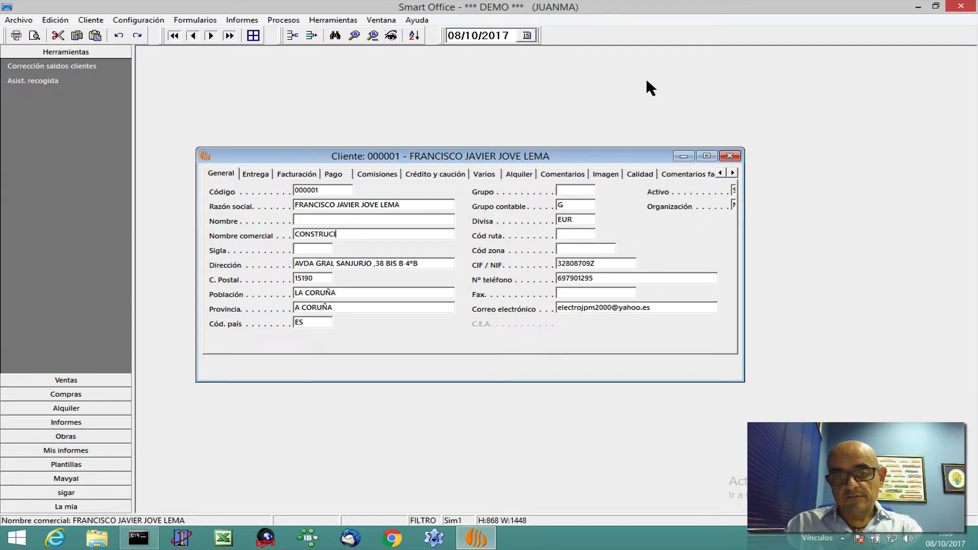
pyautogui.write('ONE')
pyautogui.press('BackSpace')
pyautogui.press('BackSpace')
pyautogui.press('BackSpace')
pyautogui.press('BackSpace')
pyautogui.write('CC')
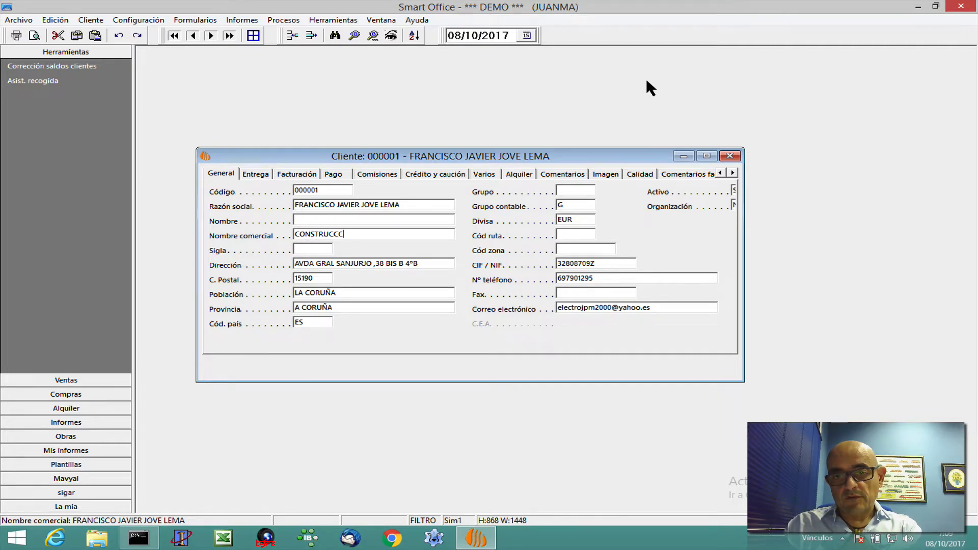
pyautogui.press('BackSpace')
pyautogui.write('IONES PACO')
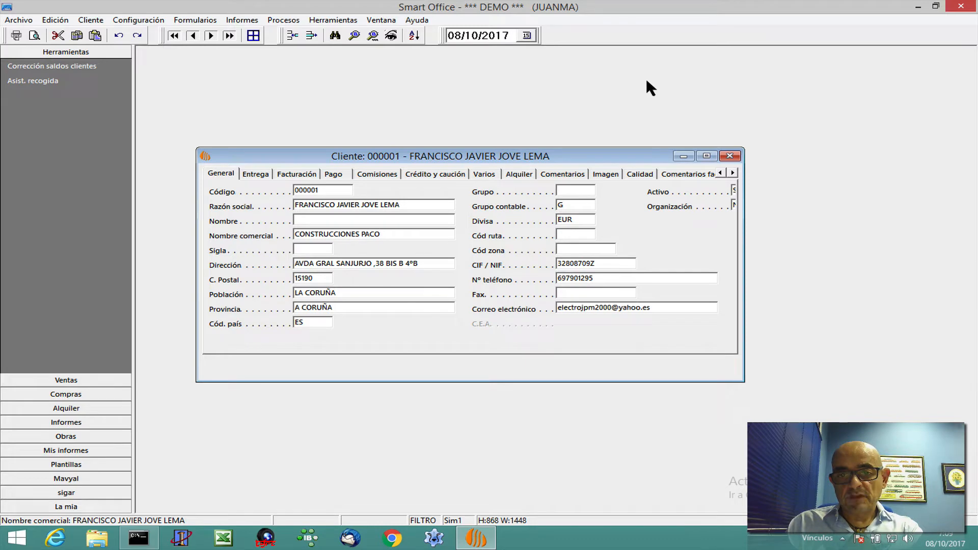
pyautogui.press('Tab')
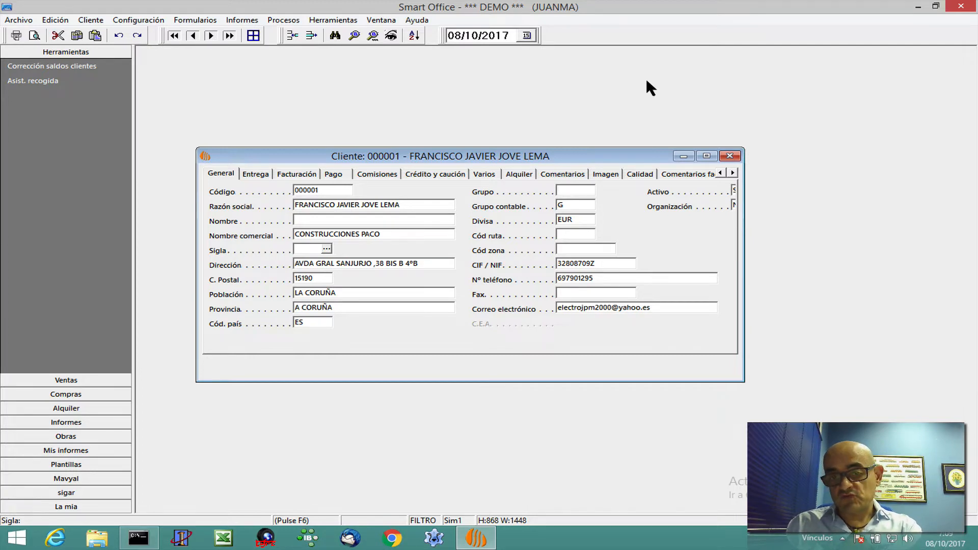
pyautogui.press('Down')
pyautogui.press('Up')
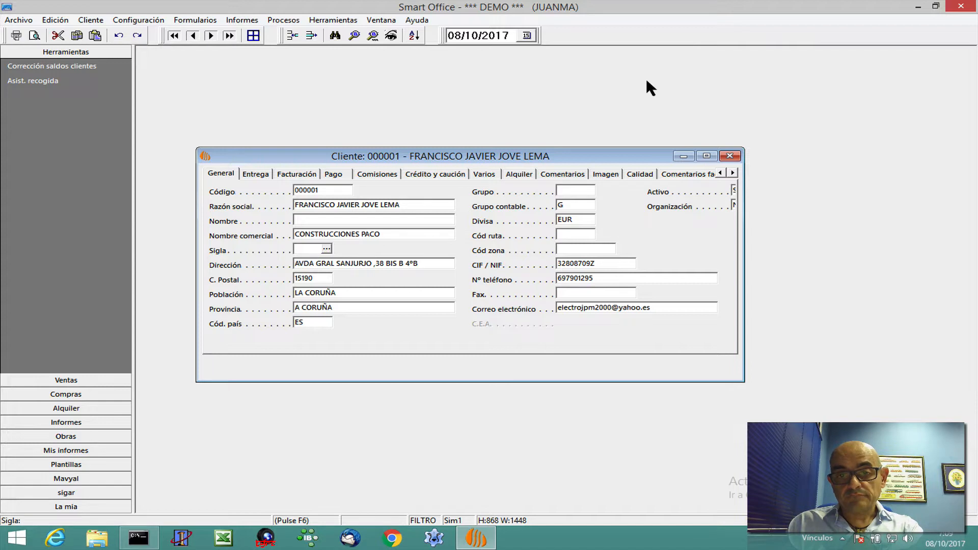
pyautogui.press('Down')
pyautogui.press('Up')
pyautogui.press('Up')
pyautogui.press('Down')
pyautogui.press('Down')
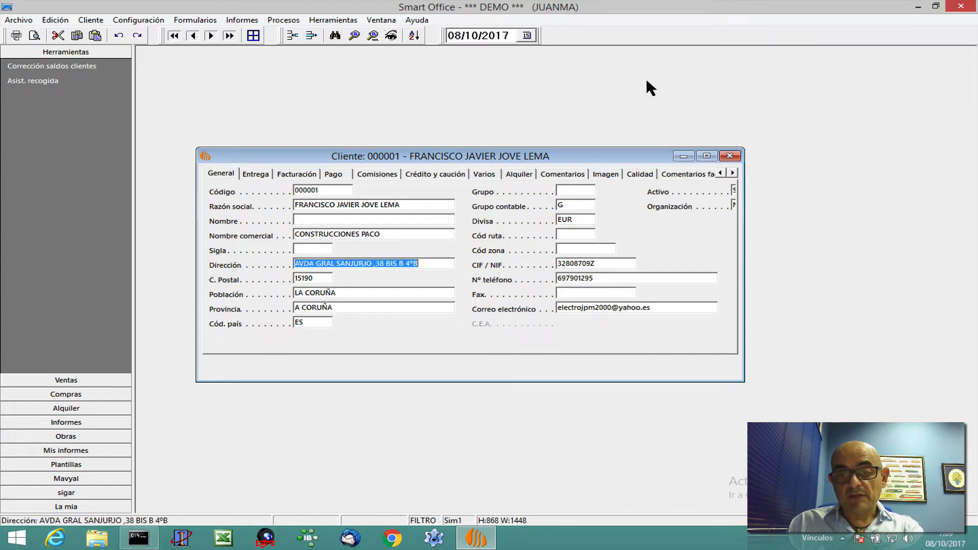
pyautogui.press('Up')
pyautogui.press('Up')
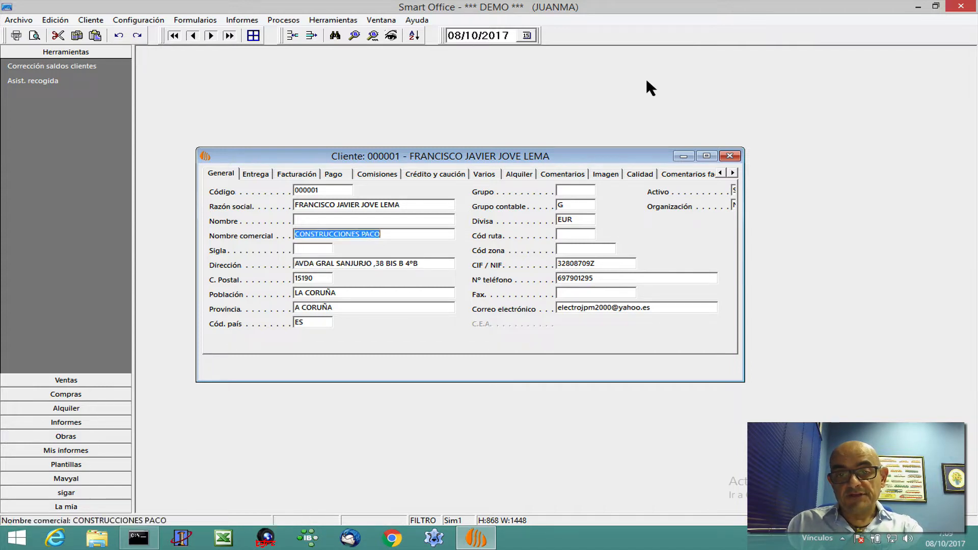
# Correct the street number in the customer's address (Dirección)
pyautogui.press('Down')
pyautogui.press('Down')
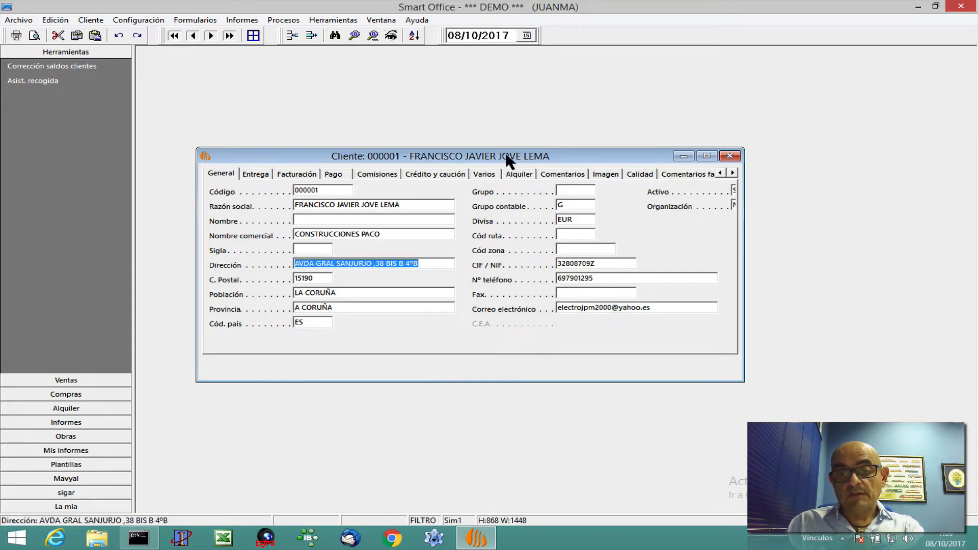
pyautogui.click(382, 265)
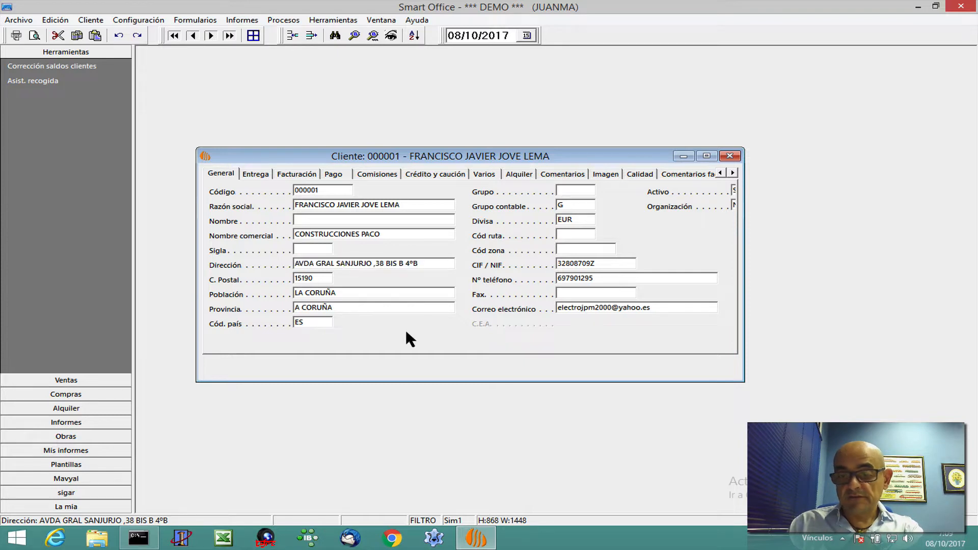
pyautogui.press('BackSpace')
pyautogui.write('6')
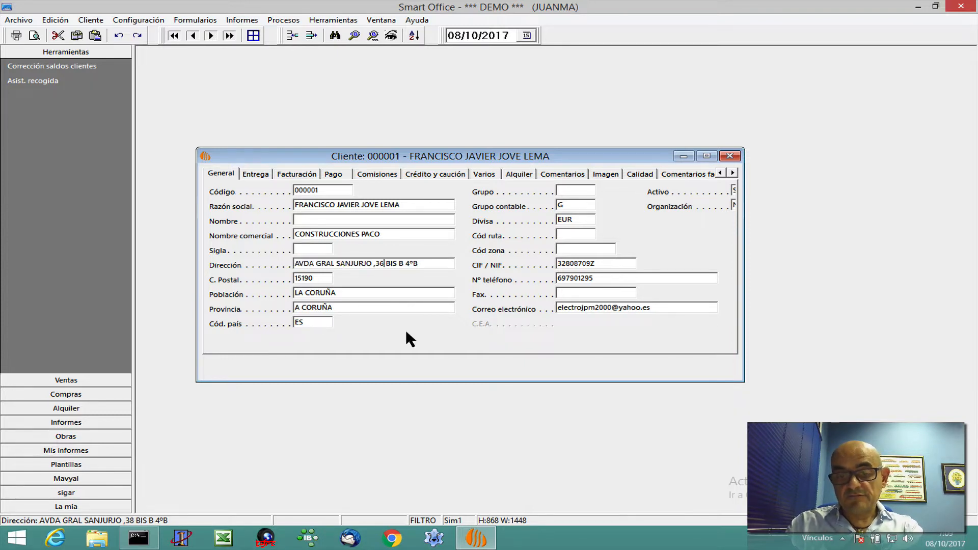
pyautogui.press('Tab')
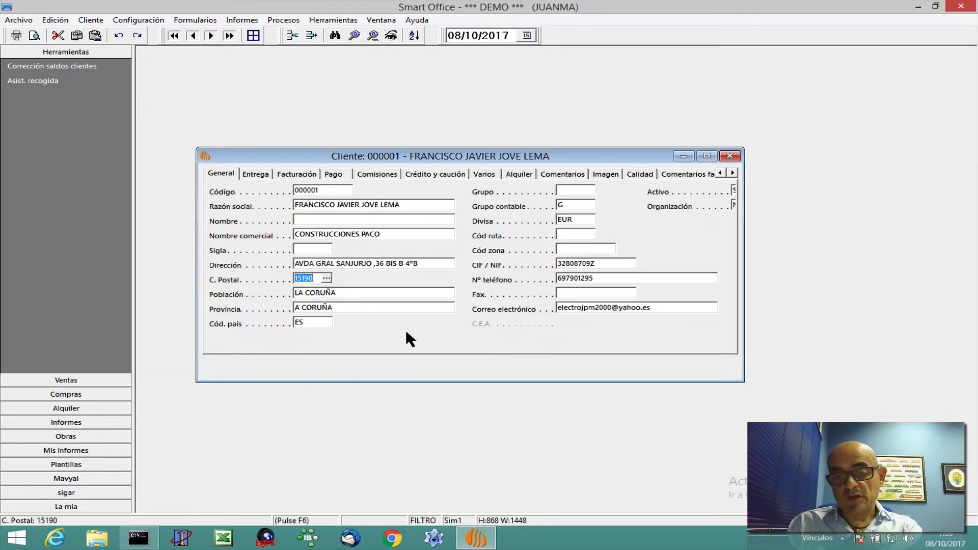
# Go through the customer's remaining General fields, from postal code and town to group, zone, tax ID and phone number
pyautogui.hotkey('shift', 'Tab')
pyautogui.press('Tab')
pyautogui.press('Tab')
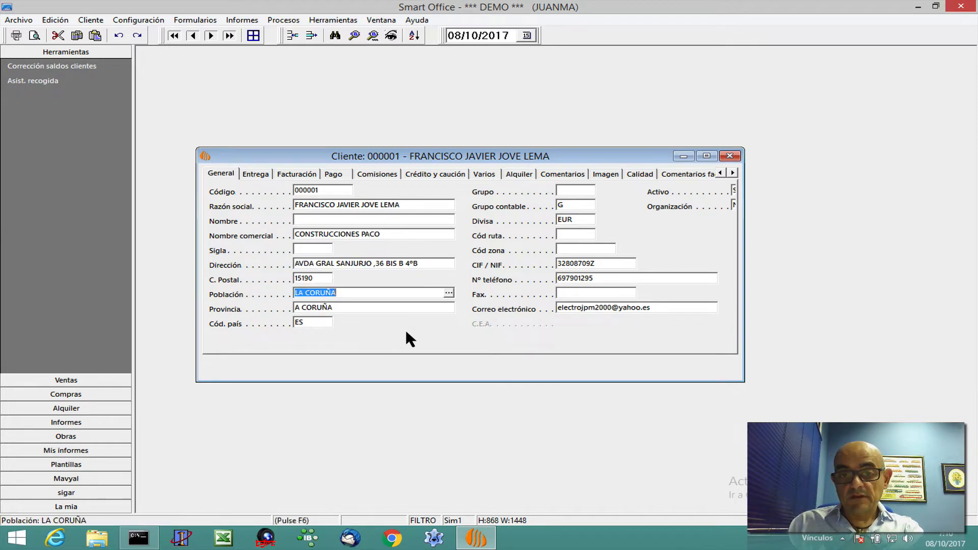
pyautogui.press('Tab')
pyautogui.press('Tab')
pyautogui.press('Tab')
pyautogui.press('Tab')
pyautogui.press('Tab')
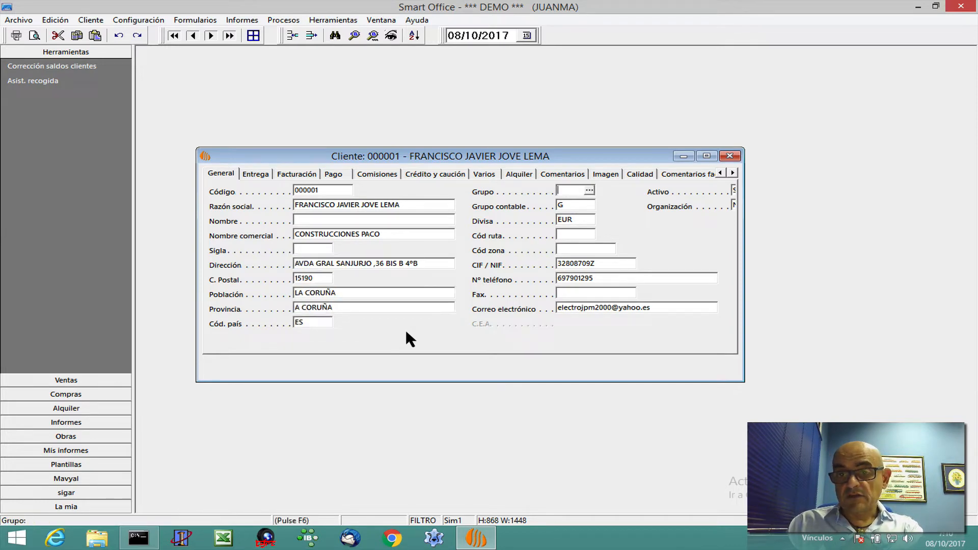
pyautogui.press('Tab')
pyautogui.press('Tab')
pyautogui.press('Tab')
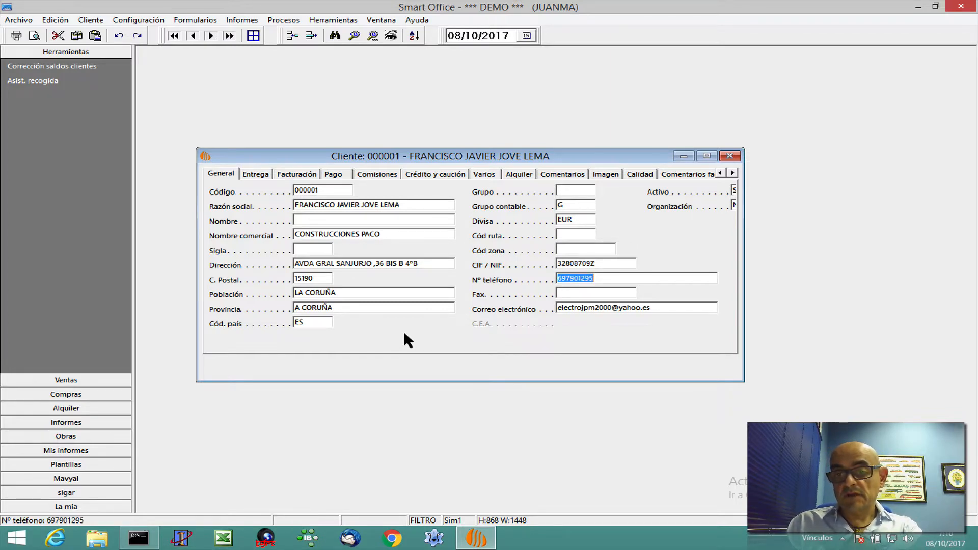
pyautogui.hotkey('shift', 'Tab')
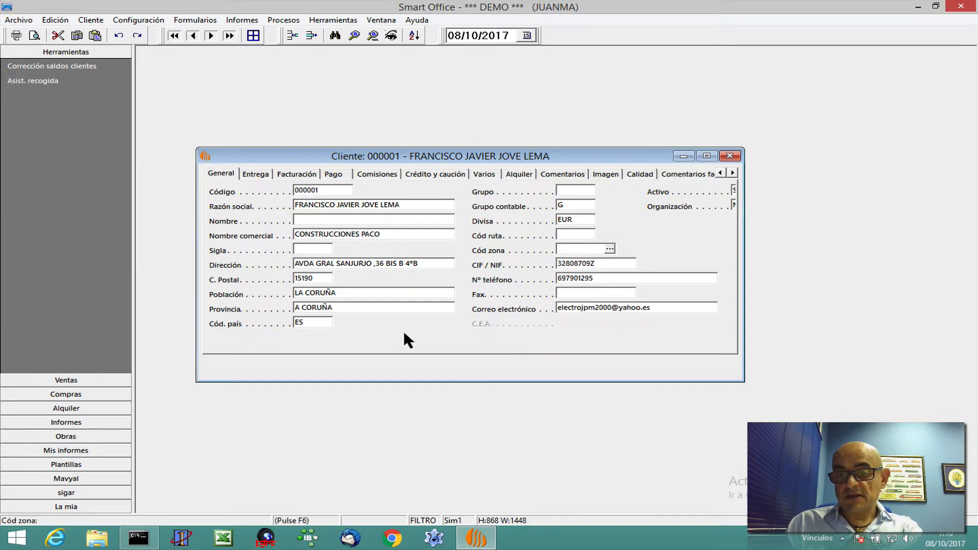
pyautogui.press('Tab')
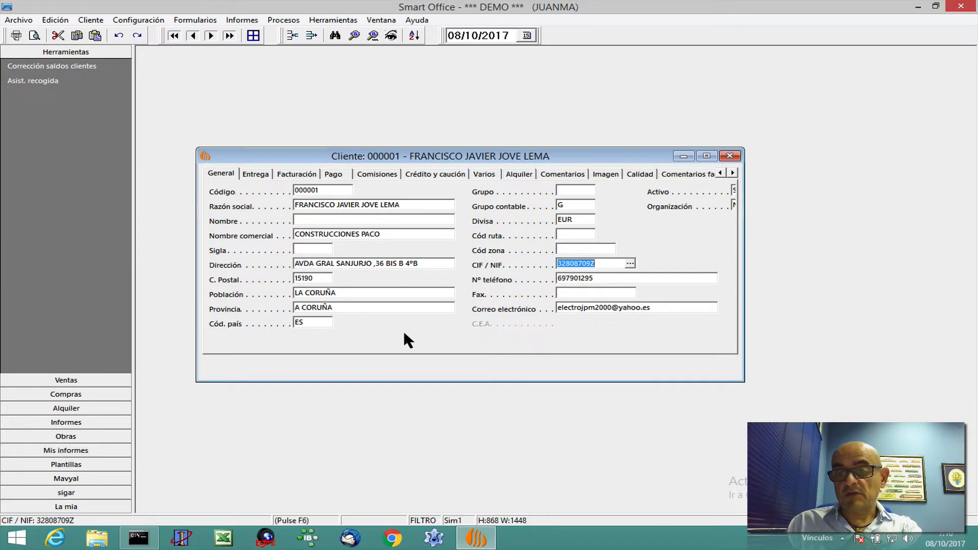
pyautogui.press('Tab')
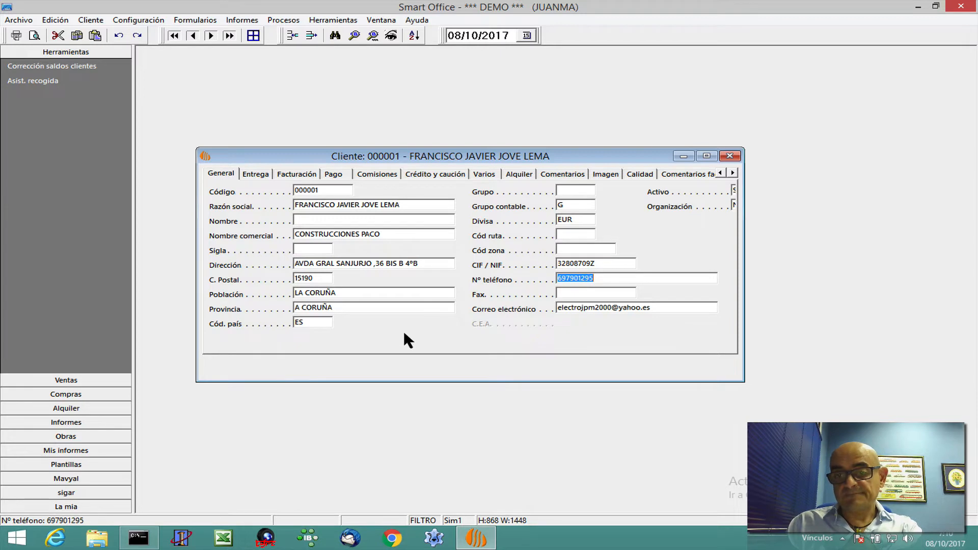
pyautogui.hotkey('shift', 'Tab')
pyautogui.press('Tab')
pyautogui.hotkey('shift', 'Tab')
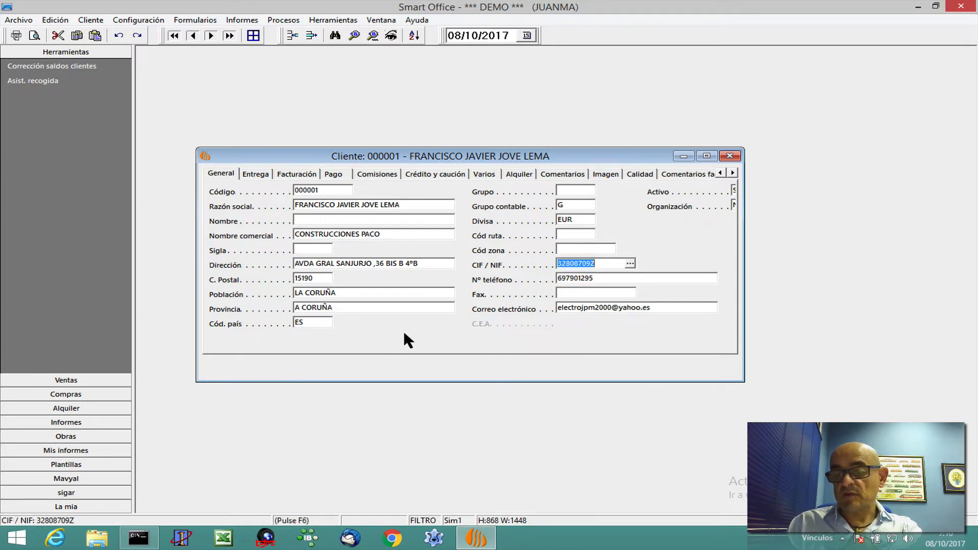
pyautogui.press('Tab')
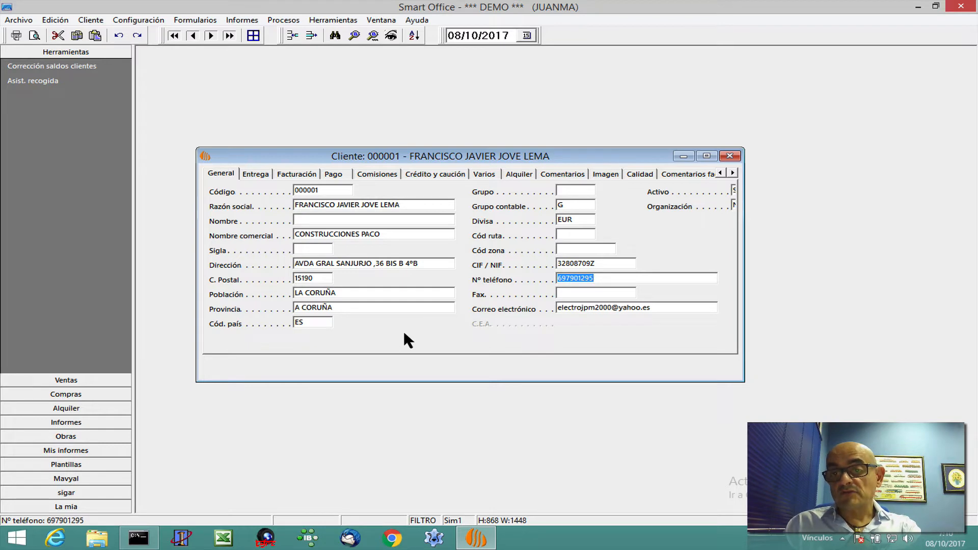
pyautogui.click(596, 279)
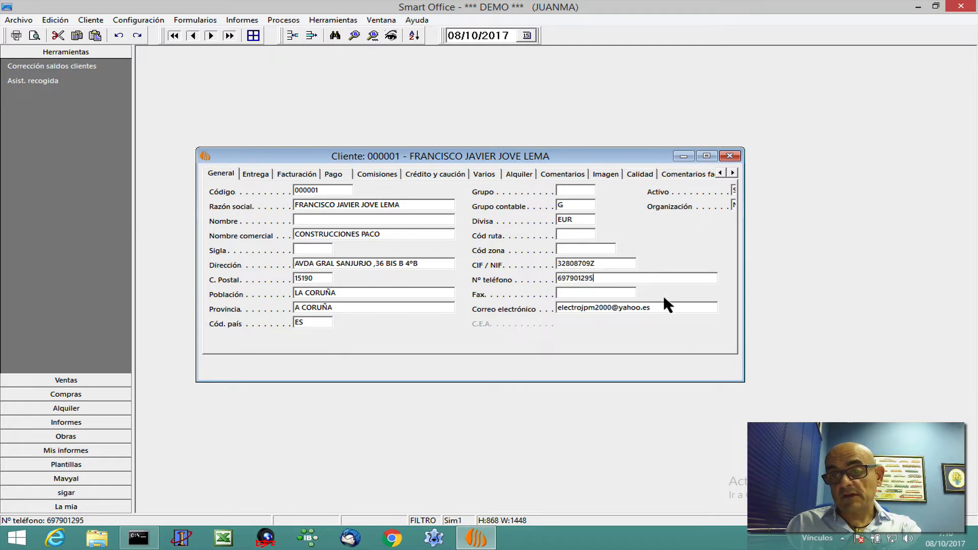
pyautogui.write(',')
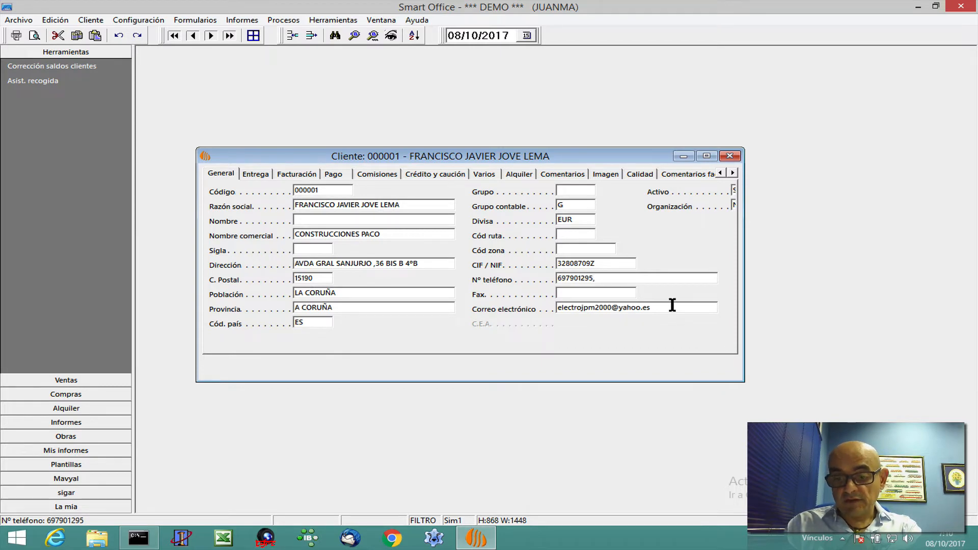
pyautogui.write('98112312')
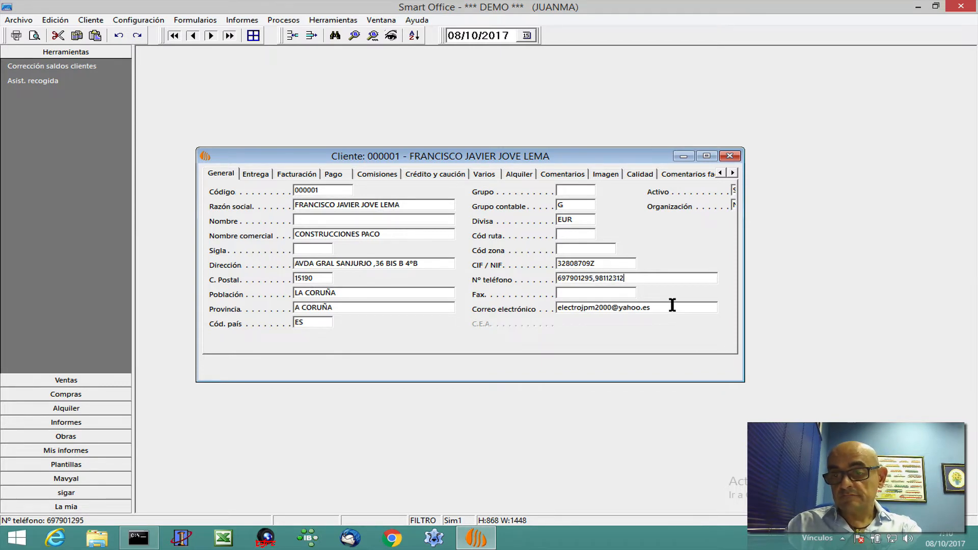
pyautogui.write('31')
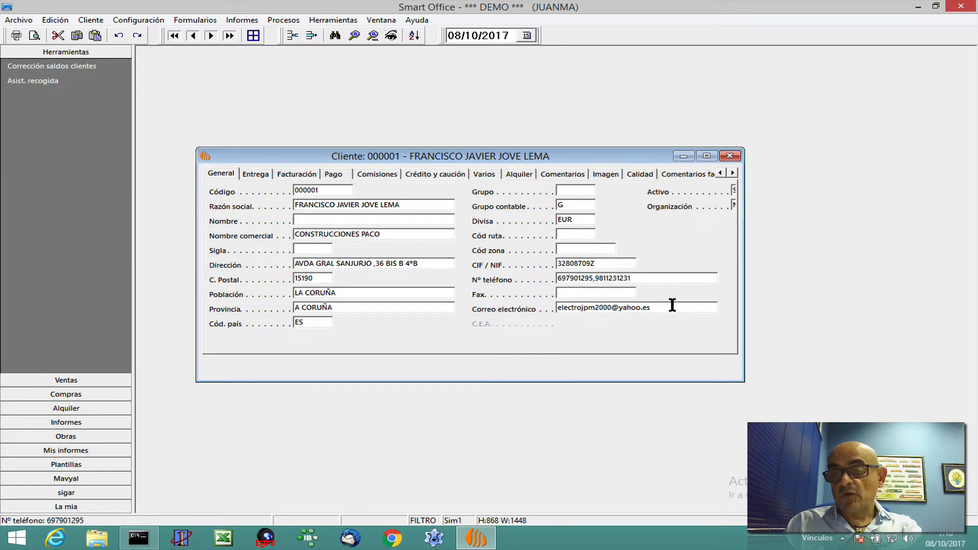
pyautogui.press('BackSpace')
pyautogui.press('BackSpace')
pyautogui.press('BackSpace')
pyautogui.press('BackSpace')
pyautogui.press('BackSpace')
pyautogui.press('BackSpace')
pyautogui.press('BackSpace')
pyautogui.press('BackSpace')
pyautogui.press('BackSpace')
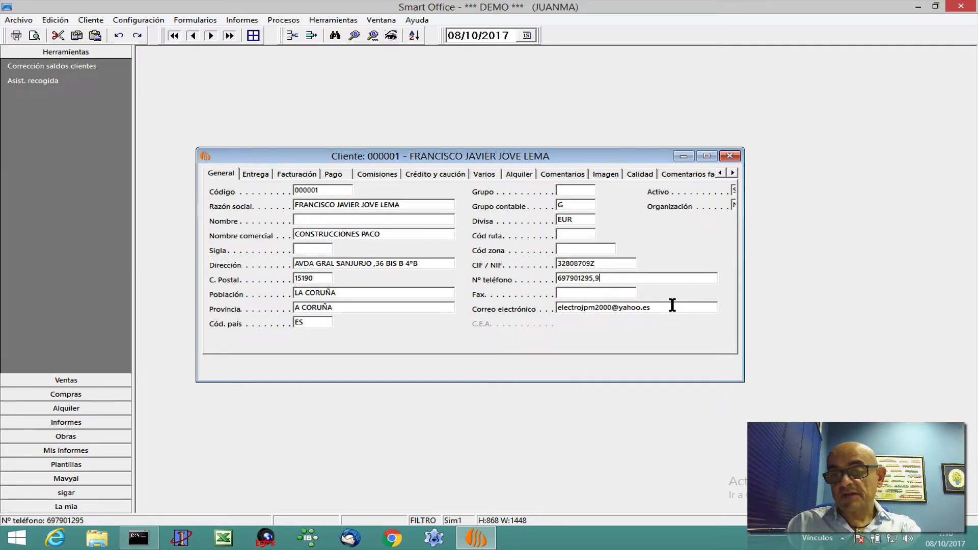
pyautogui.press('BackSpace')
pyautogui.press('BackSpace')
pyautogui.hotkey('shift', 'Tab')
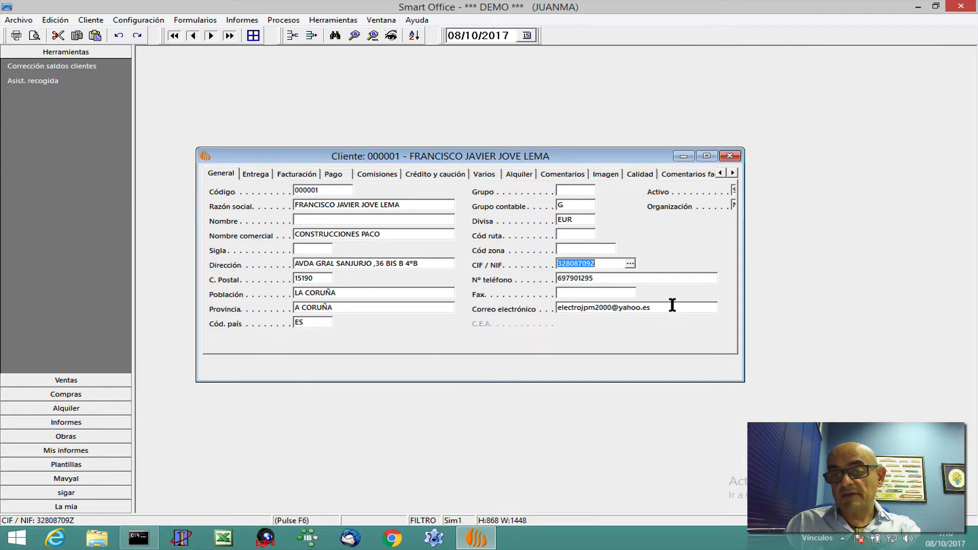
# Add a second phone number after a comma in the customer's Nº teléfono field
pyautogui.press('Tab')
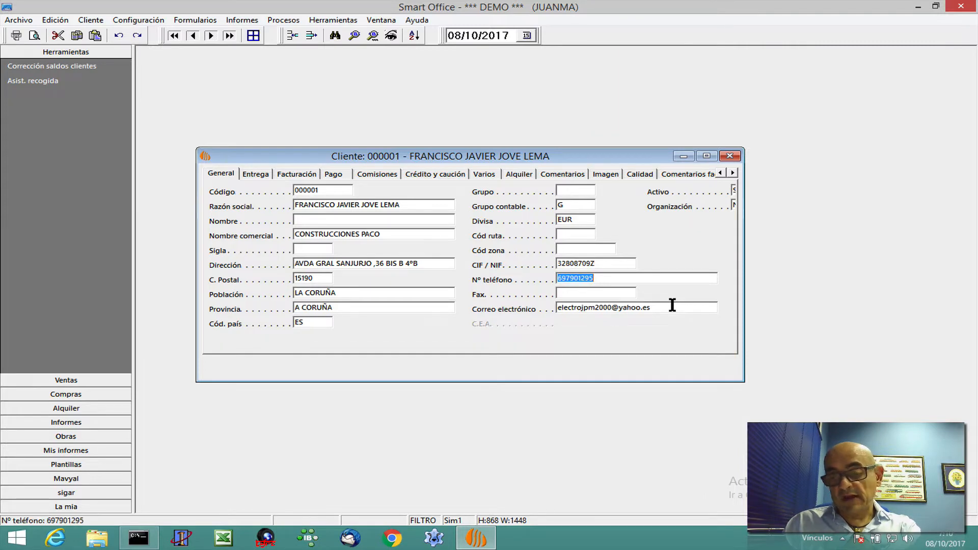
pyautogui.press('End')
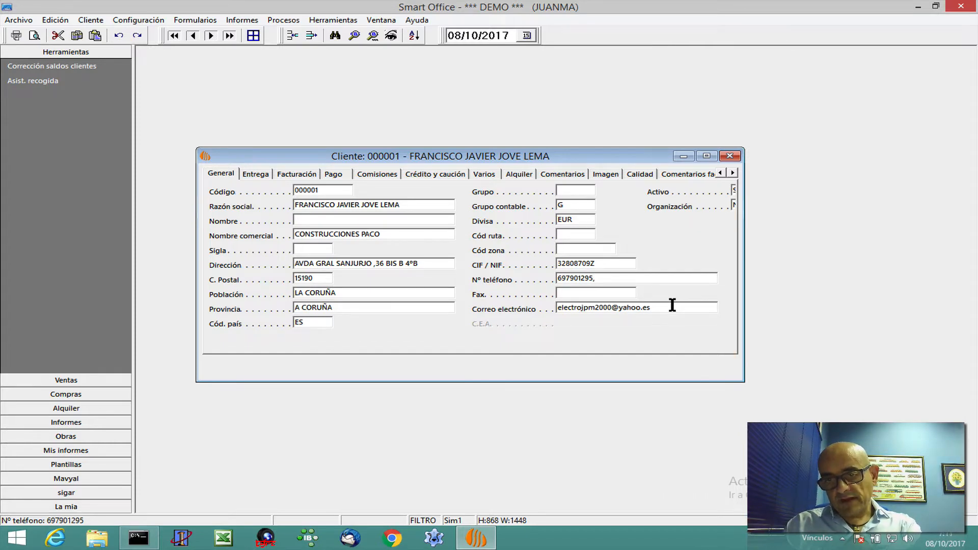
pyautogui.write('9812')
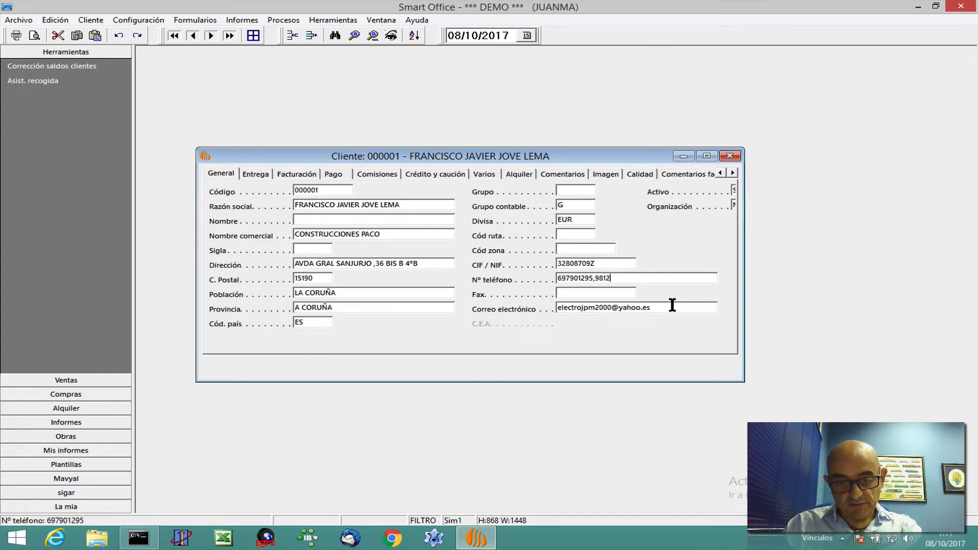
pyautogui.write('34567')
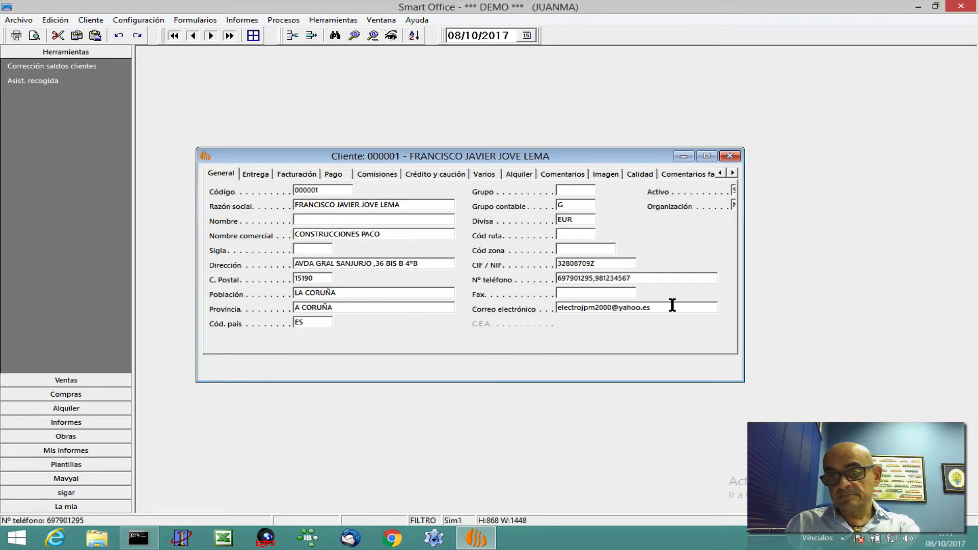
pyautogui.press('Tab')
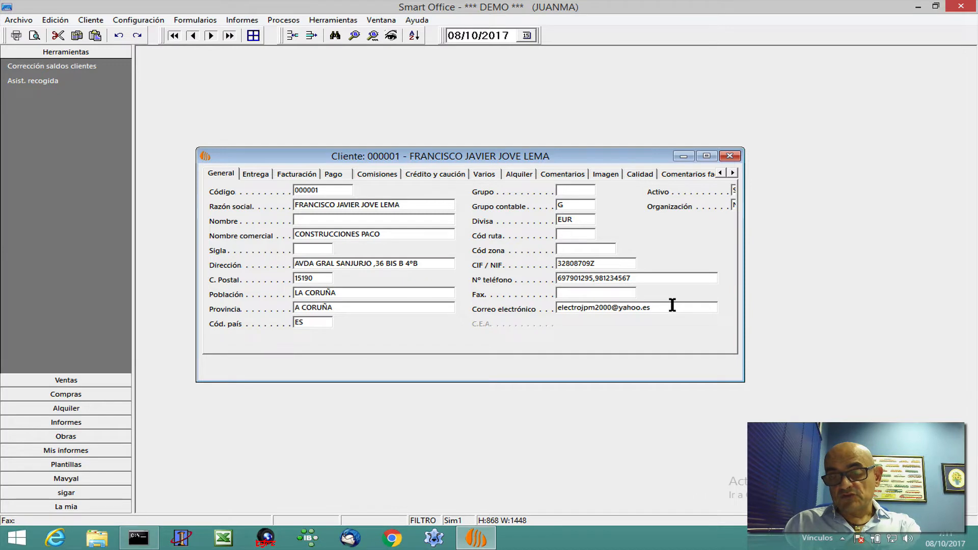
# Go back and forth through the fields between the customer's address and phone number
pyautogui.hotkey('shift', 'Tab')
pyautogui.hotkey('shift', 'Tab')
pyautogui.hotkey('shift', 'Tab')
pyautogui.hotkey('shift', 'Tab')
pyautogui.hotkey('shift', 'Tab')
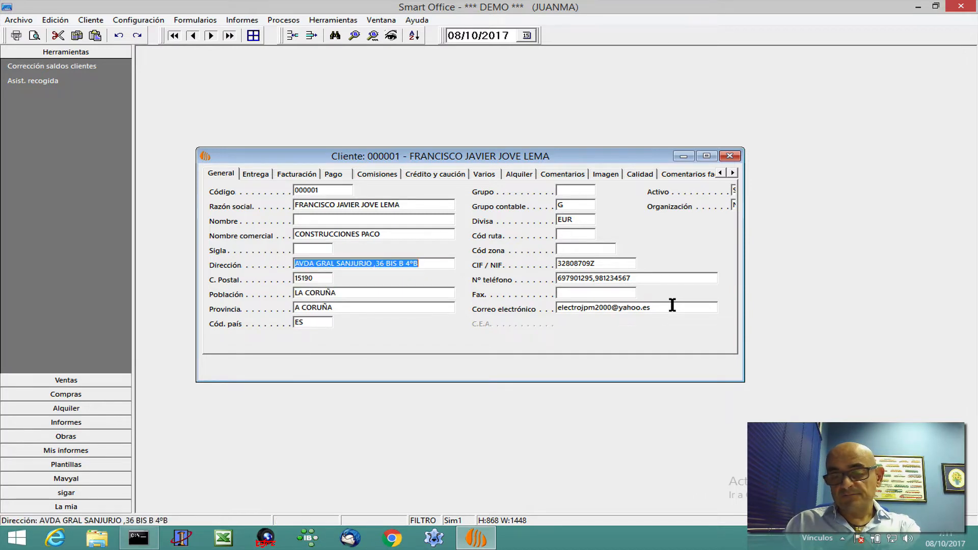
pyautogui.press('Tab')
pyautogui.press('Tab')
pyautogui.press('Tab')
pyautogui.press('Tab')
pyautogui.press('End')
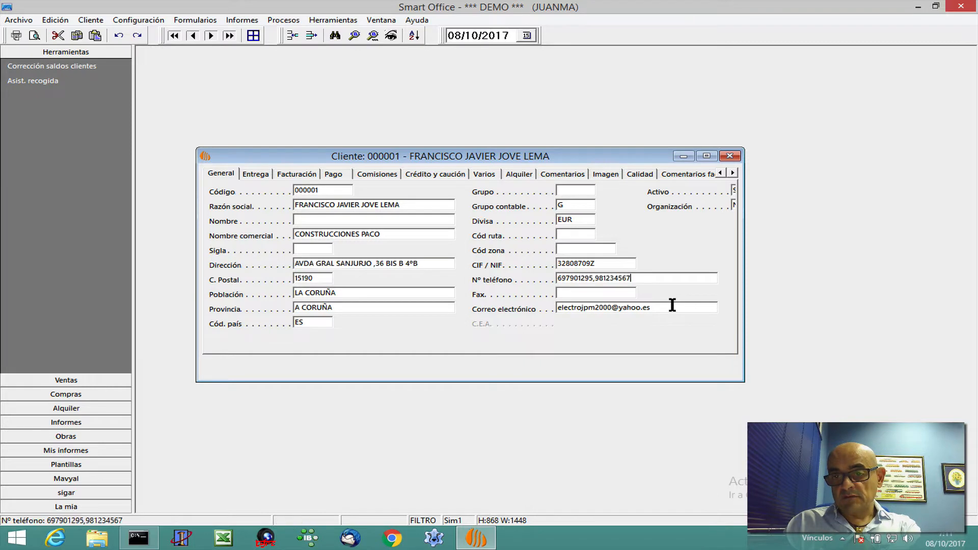
pyautogui.hotkey('shift', 'Tab')
pyautogui.press('Tab')
# Return to the customer's Dirección and change the last digit of the street number to 8
pyautogui.hotkey('shift', 'Tab')
pyautogui.hotkey('shift', 'Tab')
pyautogui.hotkey('shift', 'Tab')
pyautogui.hotkey('shift', 'Tab')
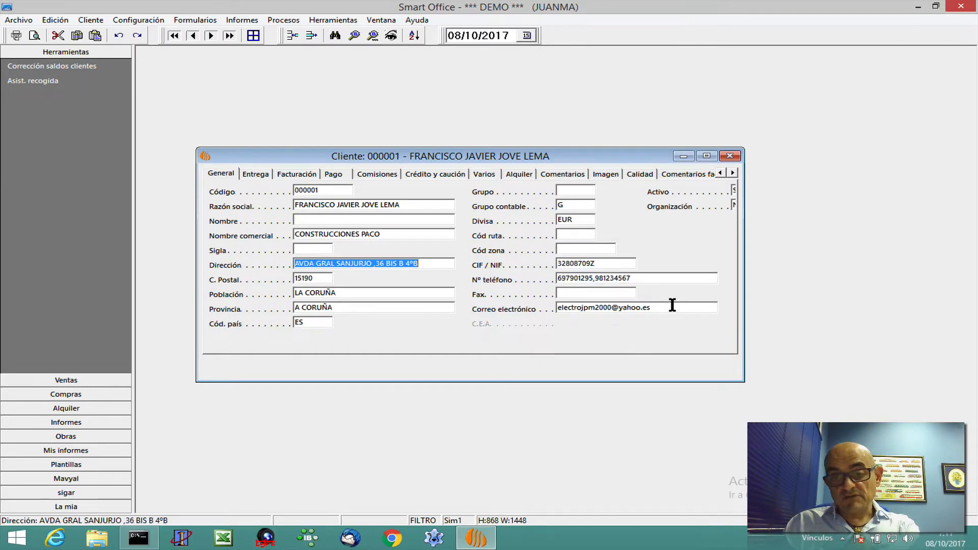
pyautogui.press('End')
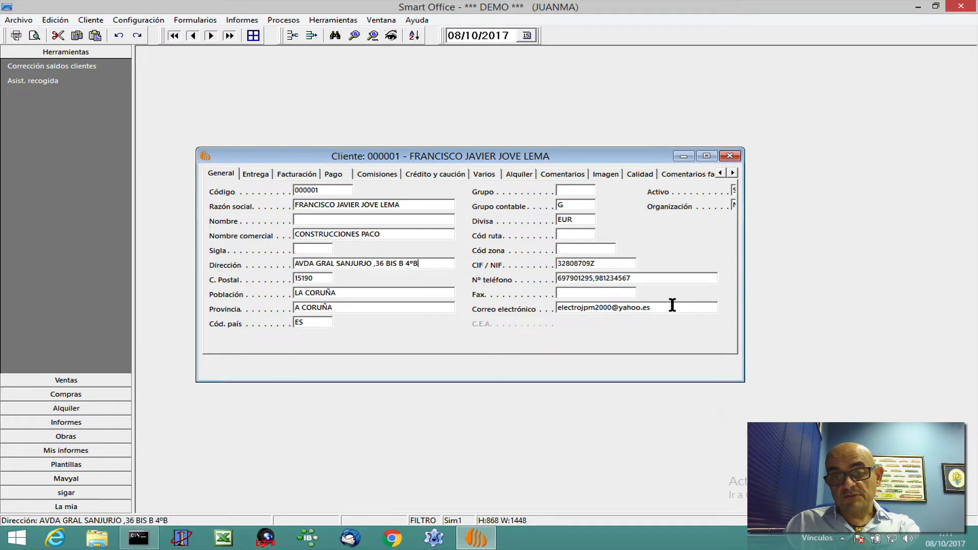
pyautogui.press('Left')
pyautogui.press('Left')
pyautogui.press('Left')
pyautogui.press('Left')
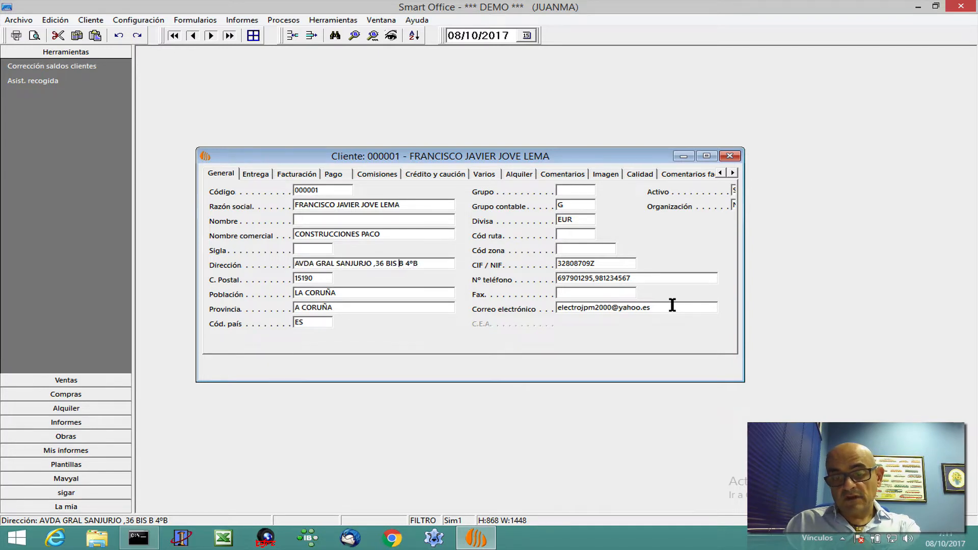
pyautogui.press('Left')
pyautogui.press('Left')
pyautogui.press('Left')
pyautogui.press('Left')
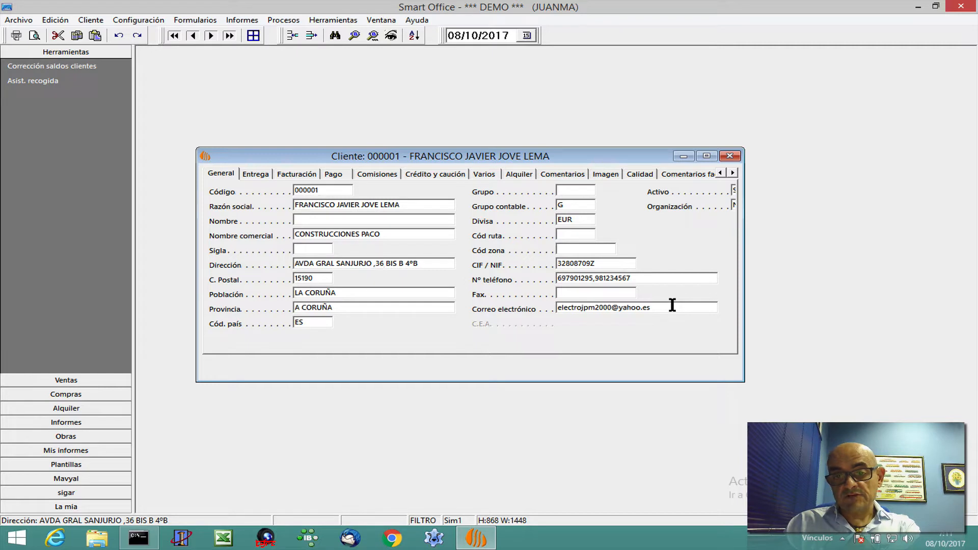
pyautogui.press('BackSpace')
pyautogui.write('8')
pyautogui.press('Tab')
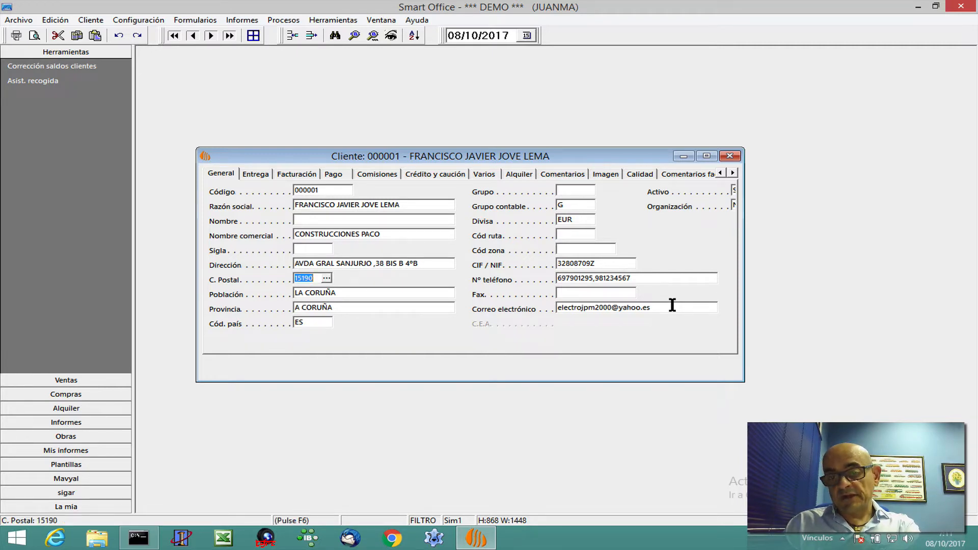
pyautogui.hotkey('shift', 'Tab')
pyautogui.hotkey('shift', 'Tab')
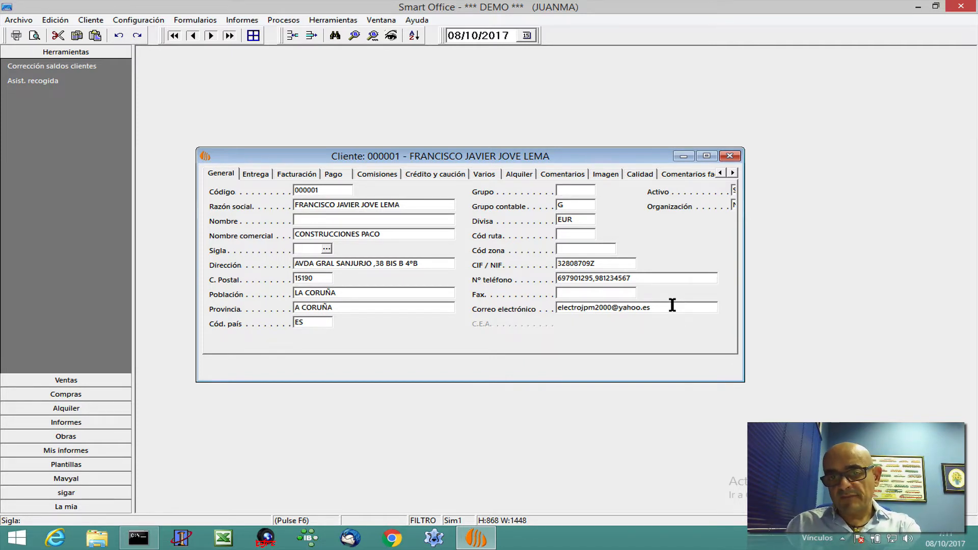
pyautogui.press('Tab')
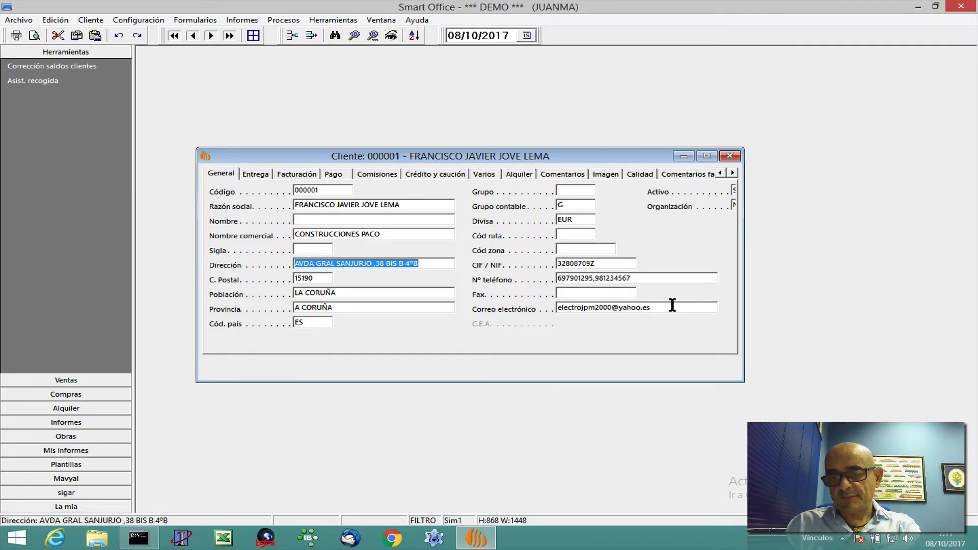
pyautogui.press('Tab')
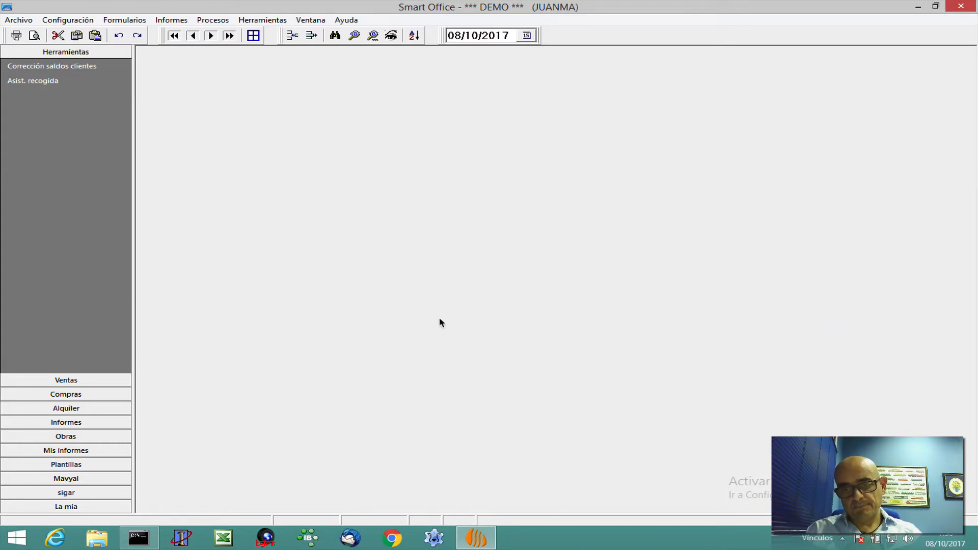
# Open the customer record again, dismiss its message and enlarge the record window
pyautogui.hotkey('ctrl', 'shift', 'c')
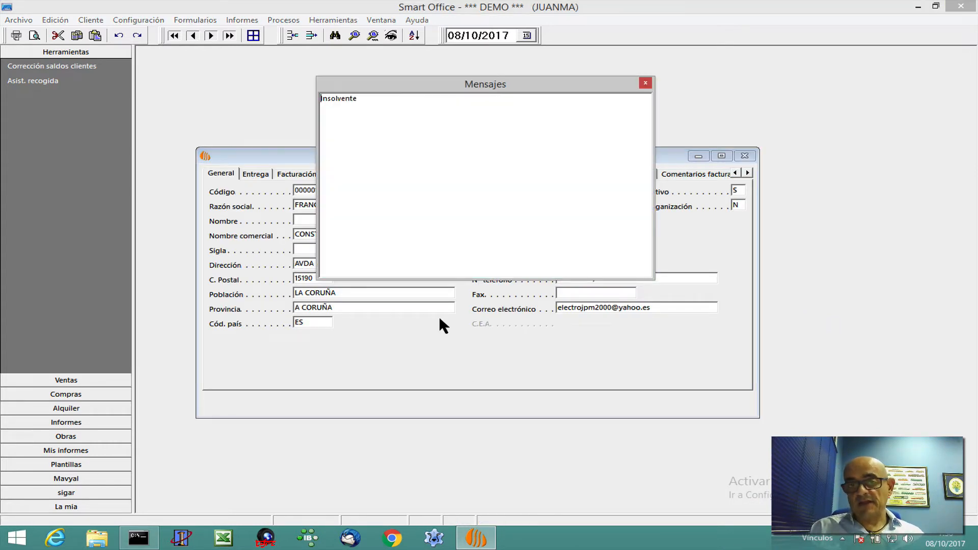
pyautogui.click(645, 83)
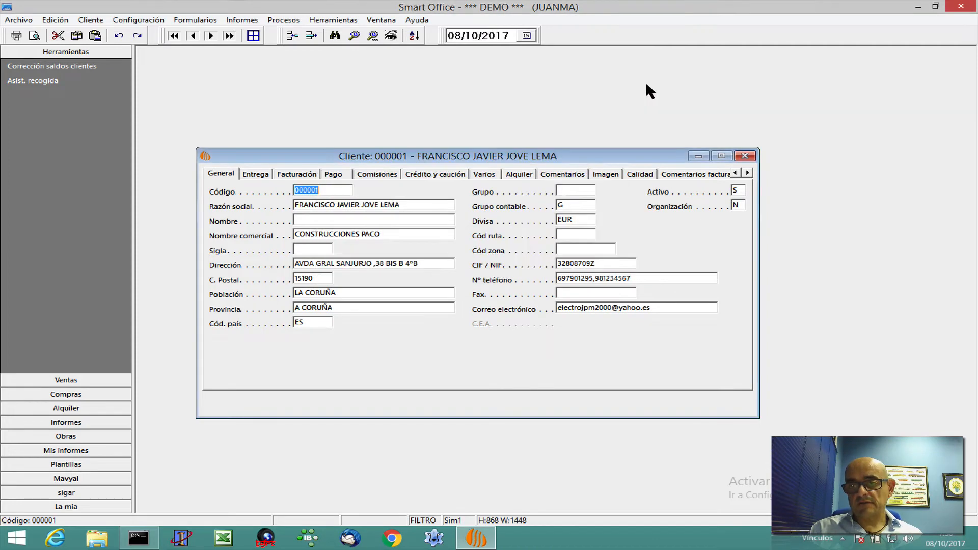
pyautogui.moveTo(758, 148); pyautogui.dragTo(775, 137)
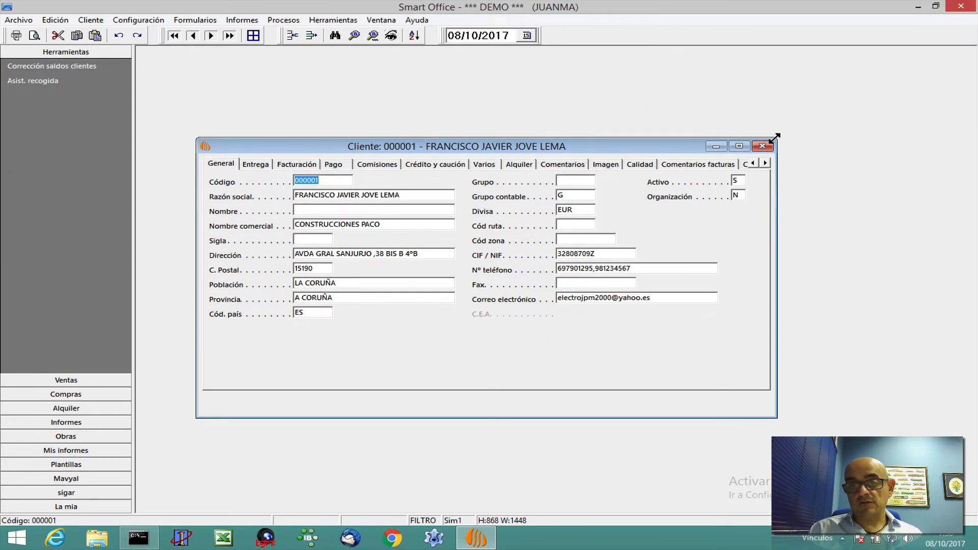
# Examine the customer's General fields: Código, C. Postal, Cód. país, Grupo contable, Divisa, Cód ruta and Cód zona
pyautogui.click(317, 180)
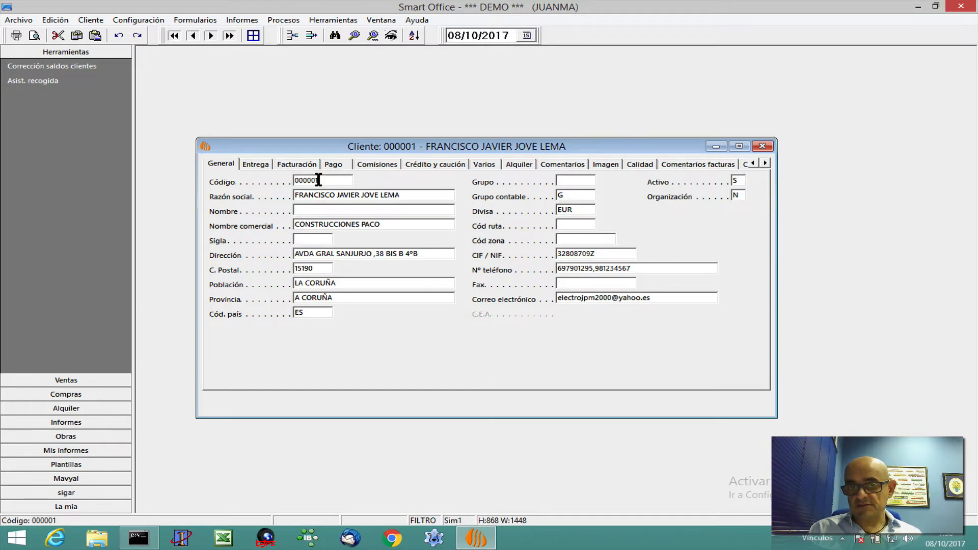
pyautogui.click(310, 270)
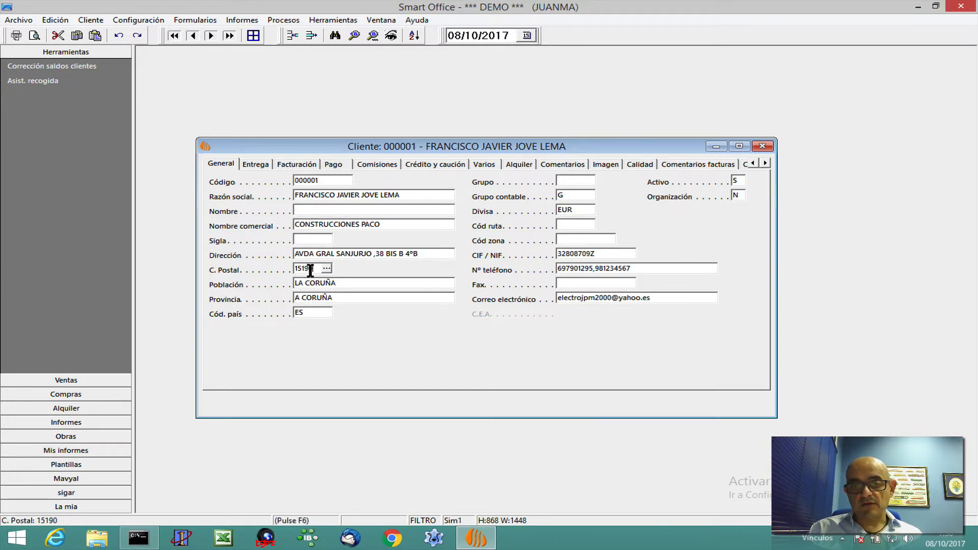
pyautogui.click(312, 313)
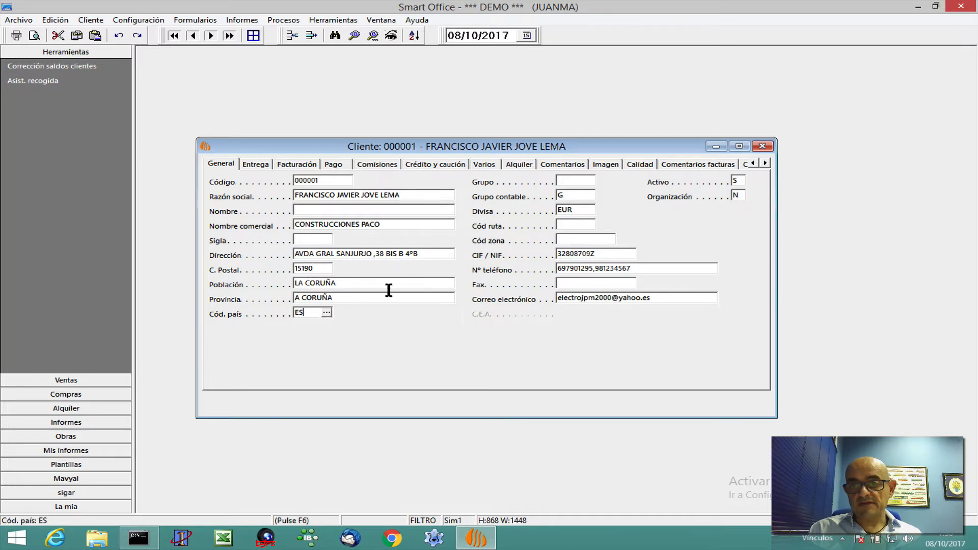
pyautogui.click(572, 196)
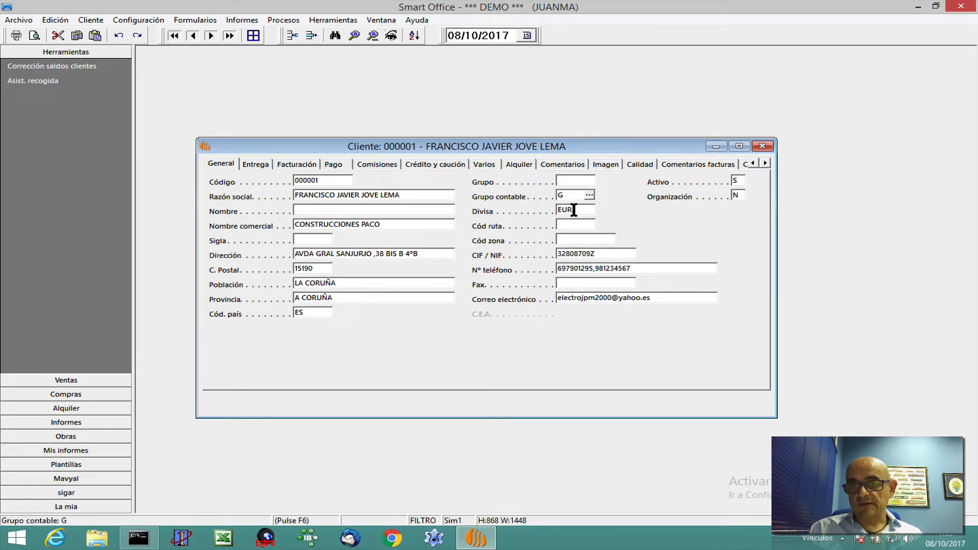
pyautogui.click(573, 210)
pyautogui.click(578, 227)
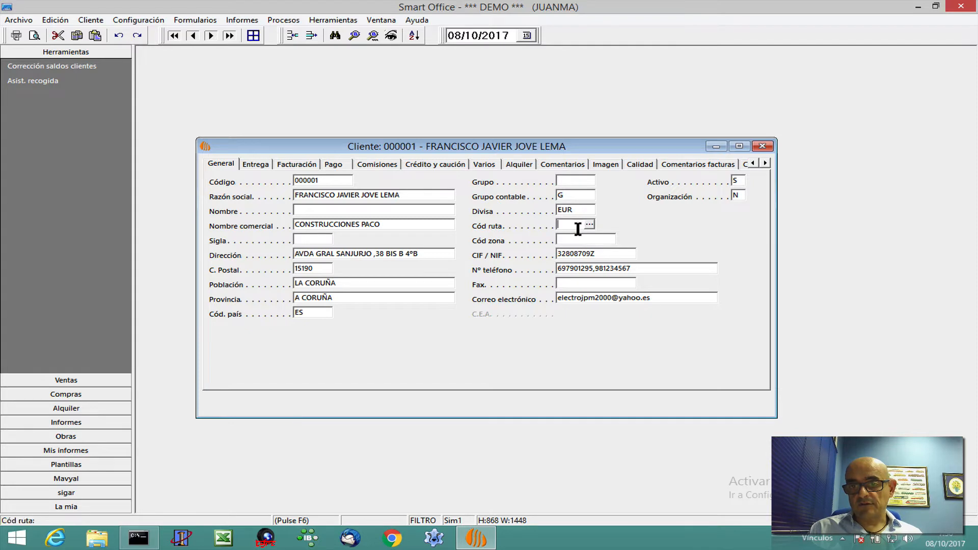
pyautogui.click(578, 240)
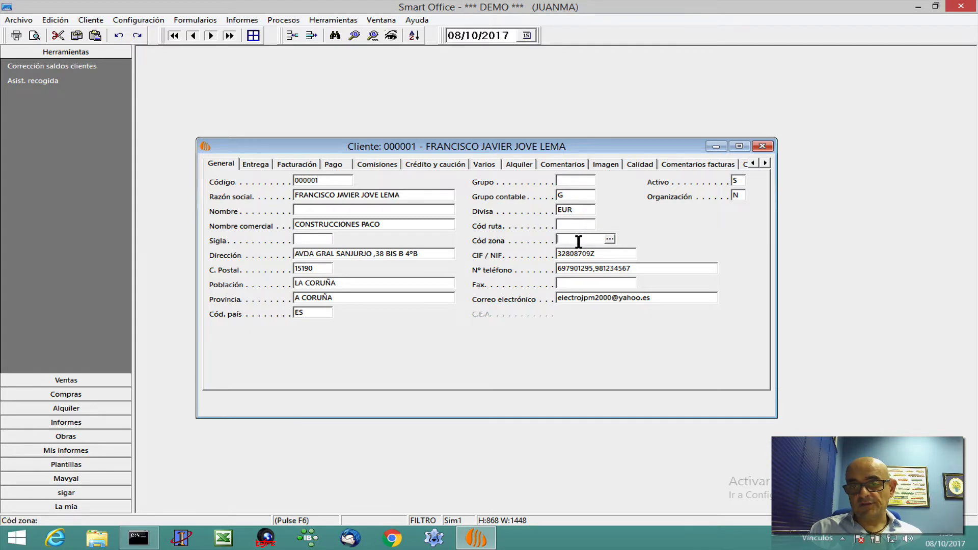
# View the customer's Facturación and Pago data and return to the General data
pyautogui.click(311, 167)
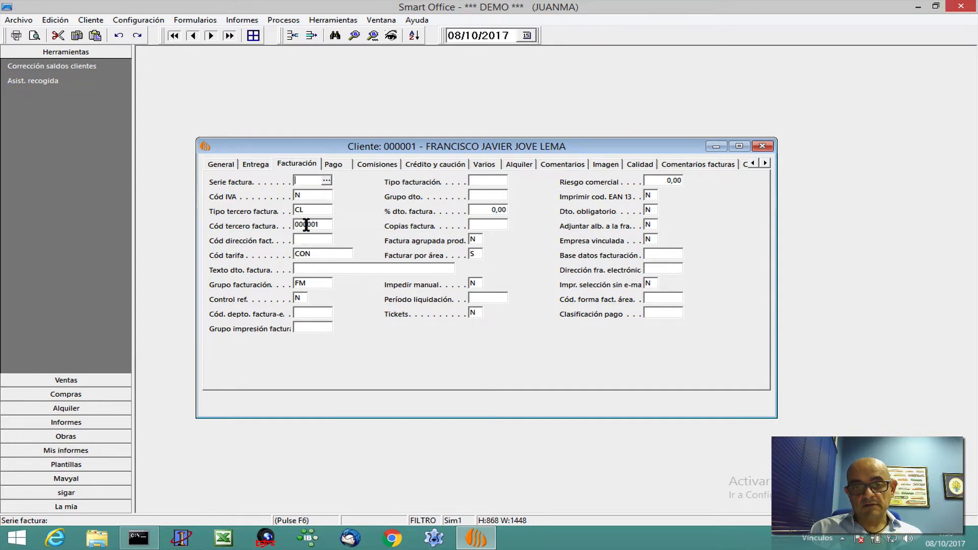
pyautogui.click(335, 163)
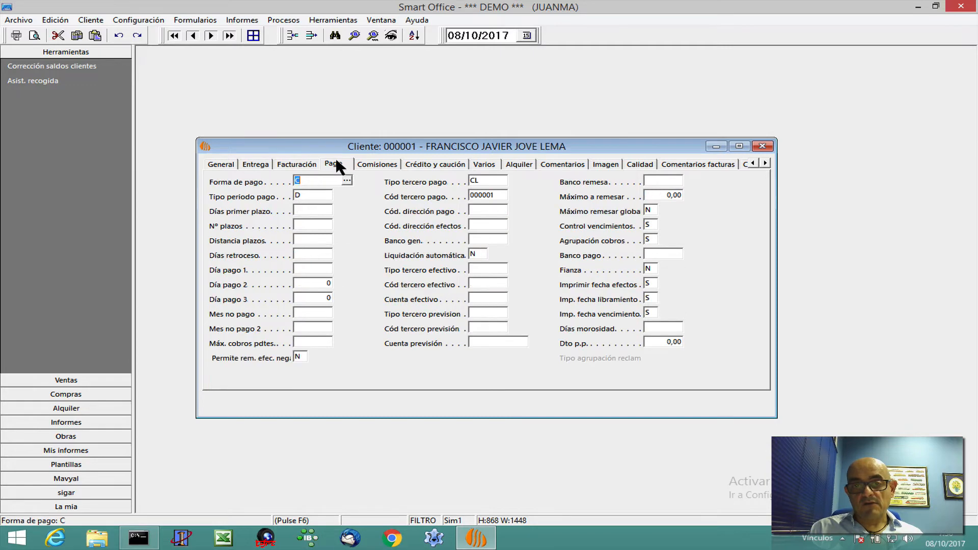
pyautogui.click(224, 163)
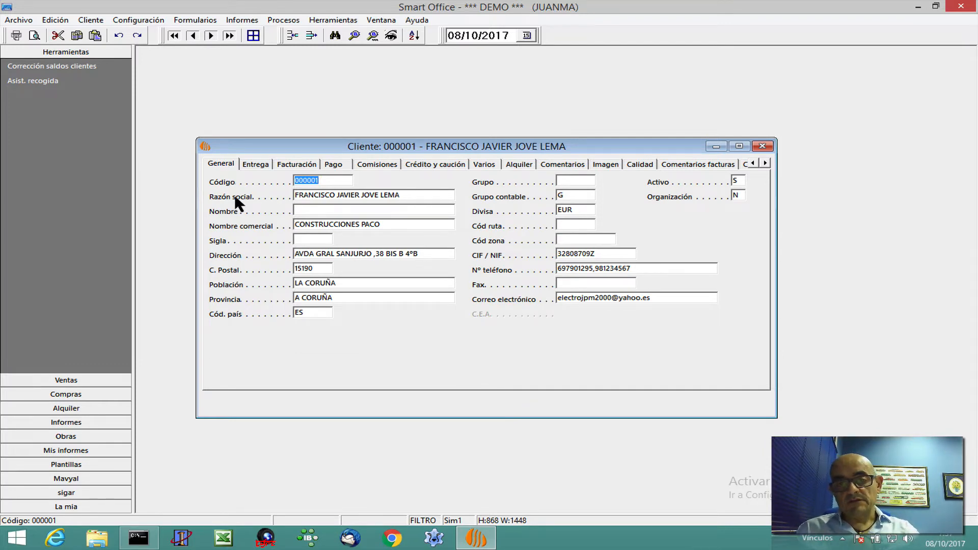
# Create a new customer record with the code PRUEBA
pyautogui.moveTo(265, 143); pyautogui.dragTo(259, 130)
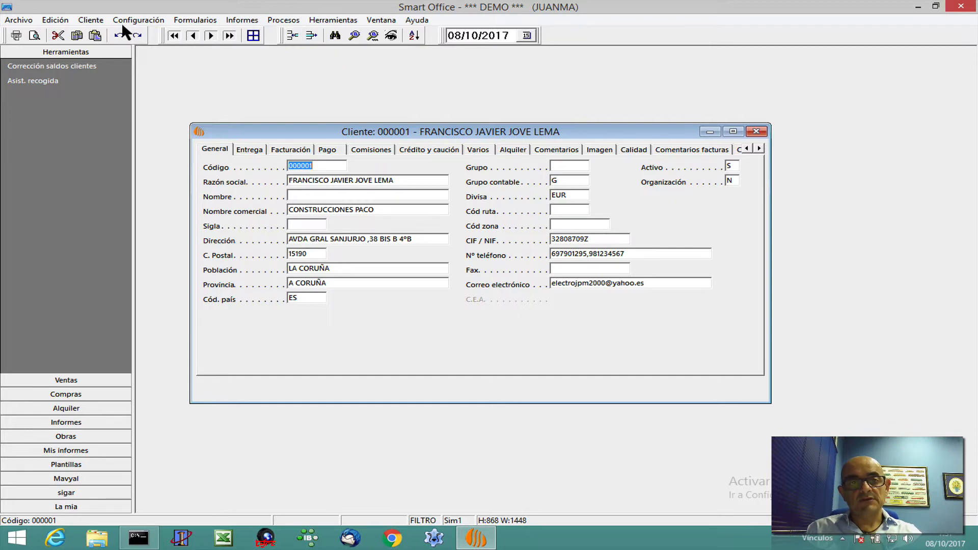
pyautogui.click(55, 20)
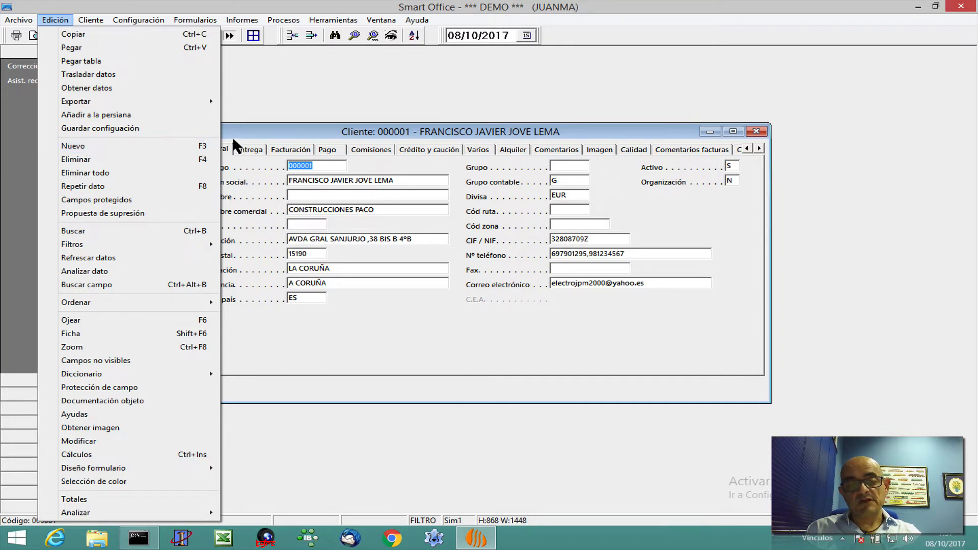
pyautogui.click(252, 131)
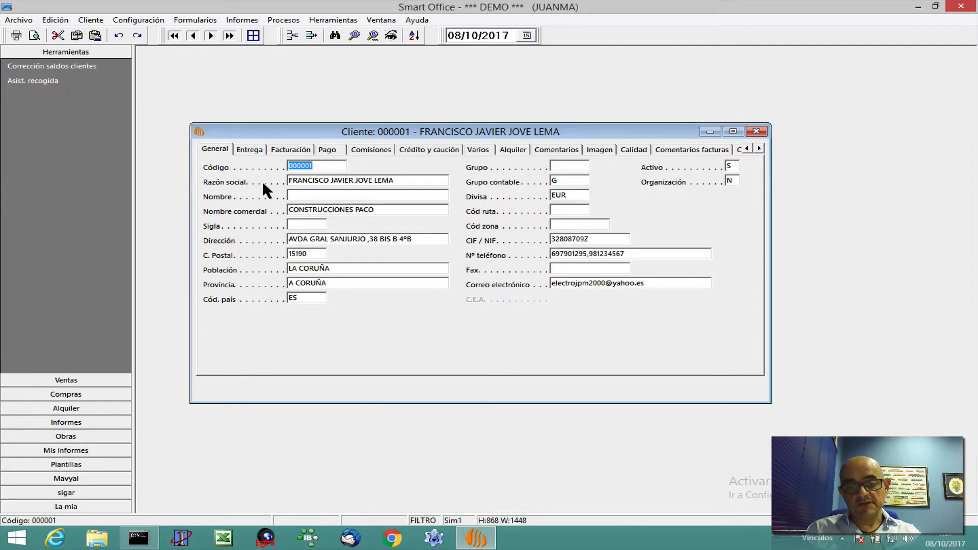
pyautogui.press('F3')
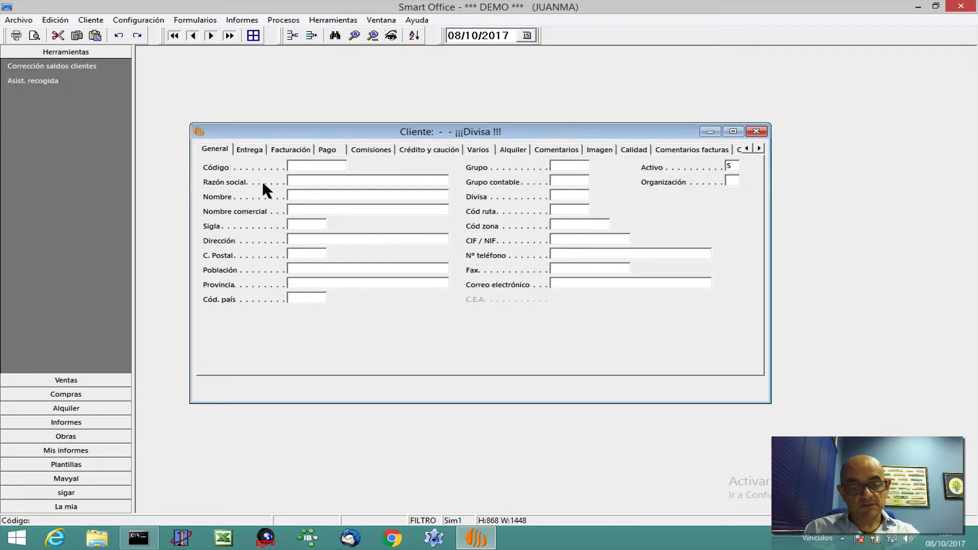
pyautogui.write('prueba')
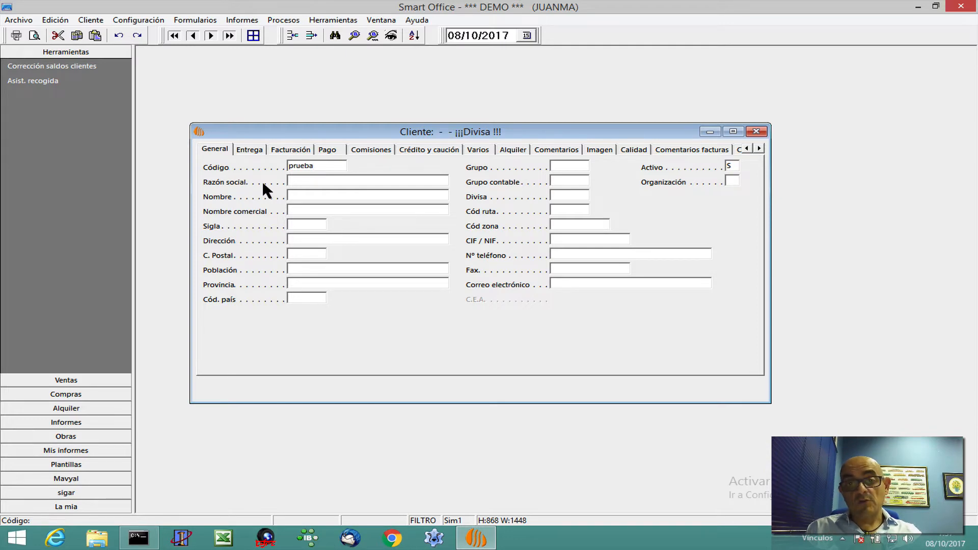
pyautogui.press('Return')
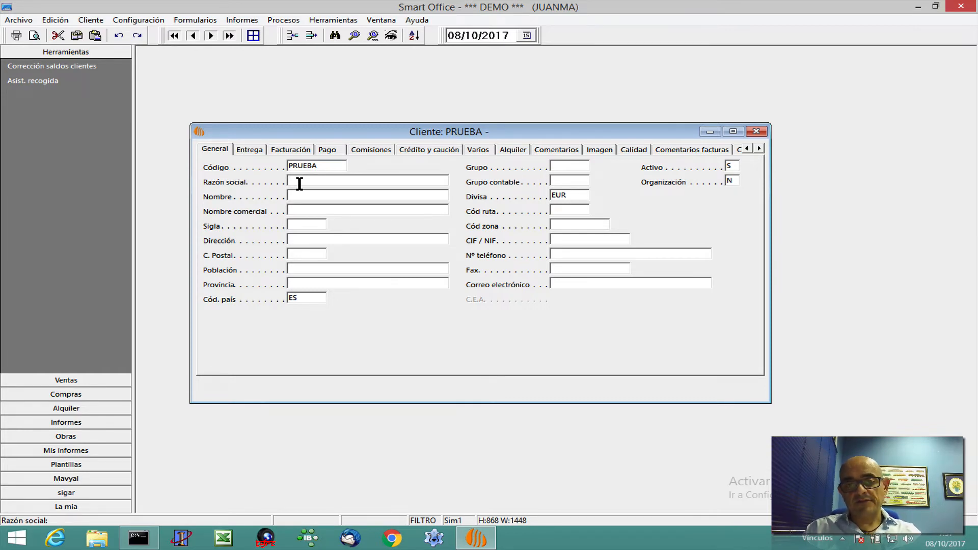
# Set the new customer's Razón social to "Construcciones Pepe"
pyautogui.write('CONSTURC')
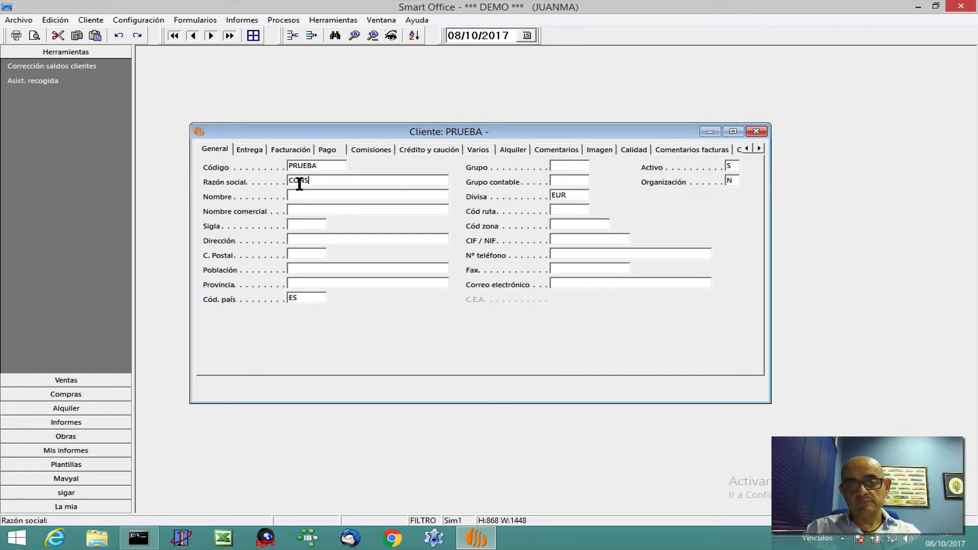
pyautogui.press('BackSpace')
pyautogui.press('BackSpace')
pyautogui.press('BackSpace')
pyautogui.press('BackSpace')
pyautogui.press('BackSpace')
pyautogui.press('BackSpace')
pyautogui.press('BackSpace')
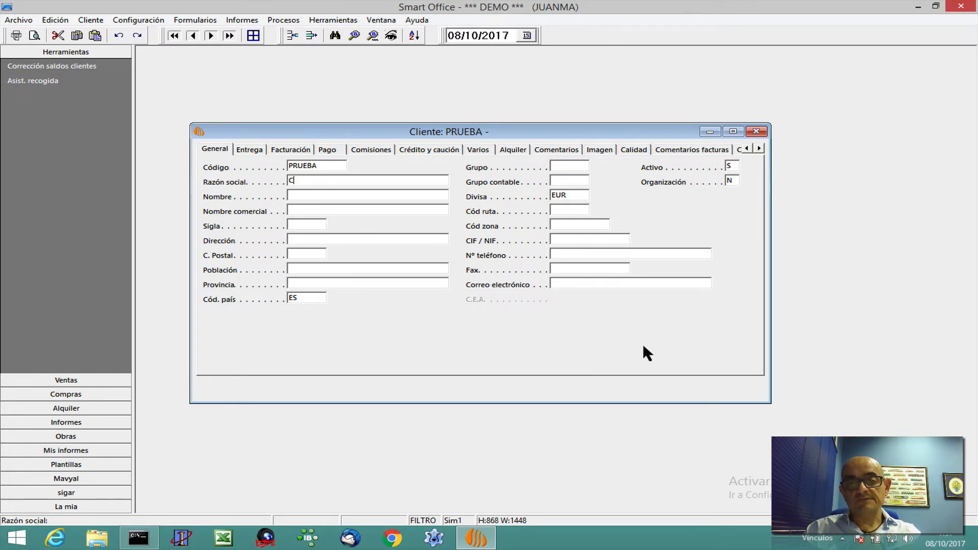
pyautogui.write('onstru')
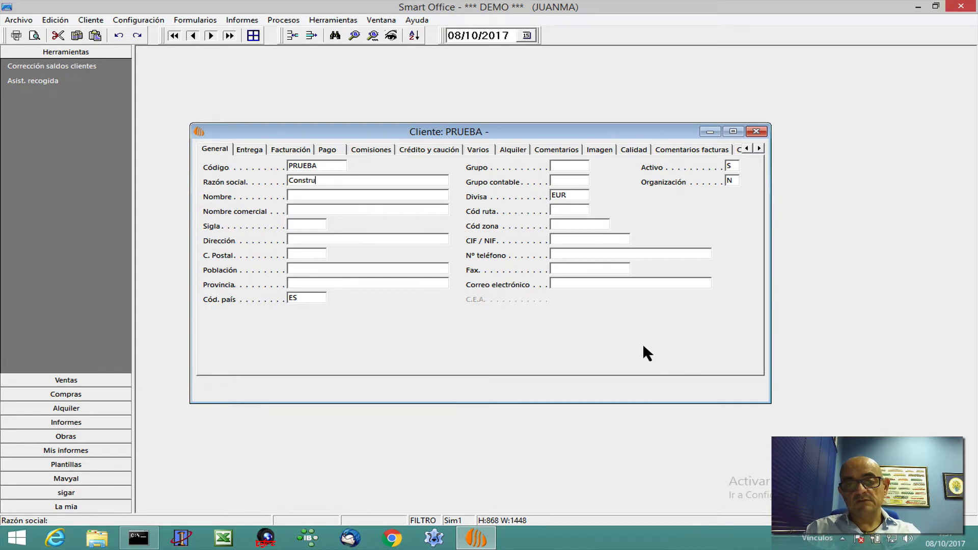
pyautogui.write('cciones Pepe')
pyautogui.press('Tab')
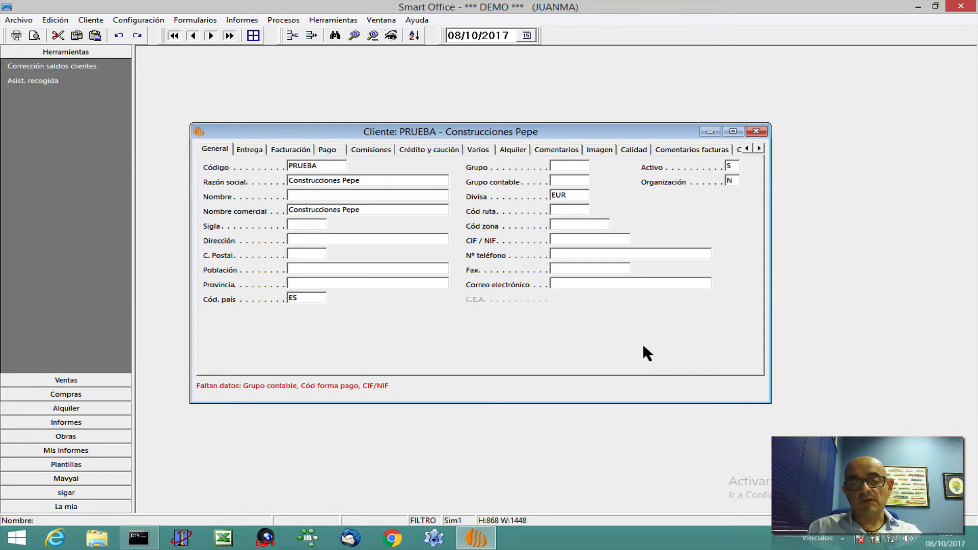
# Look up the accounting groups and assign G (General) as the customer's Grupo contable
pyautogui.click(322, 166)
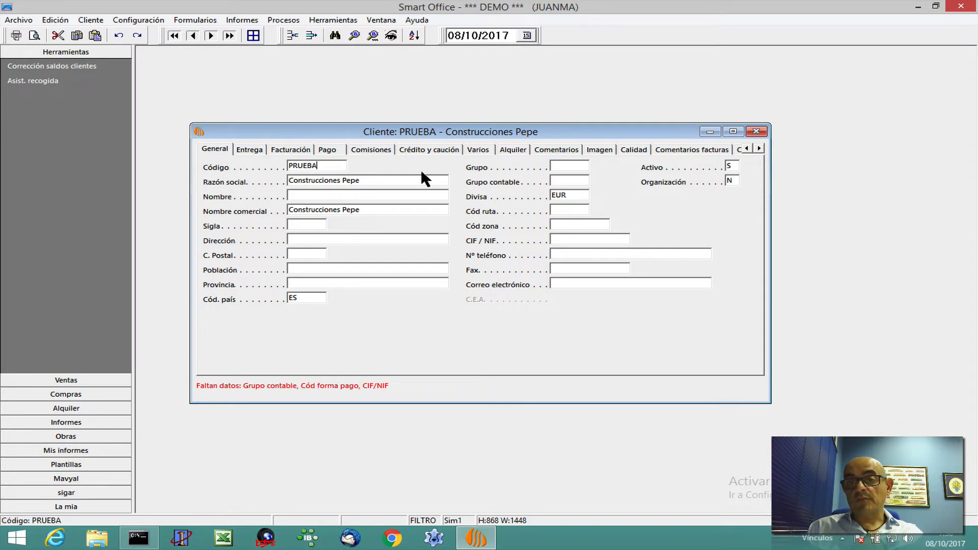
pyautogui.press('Tab')
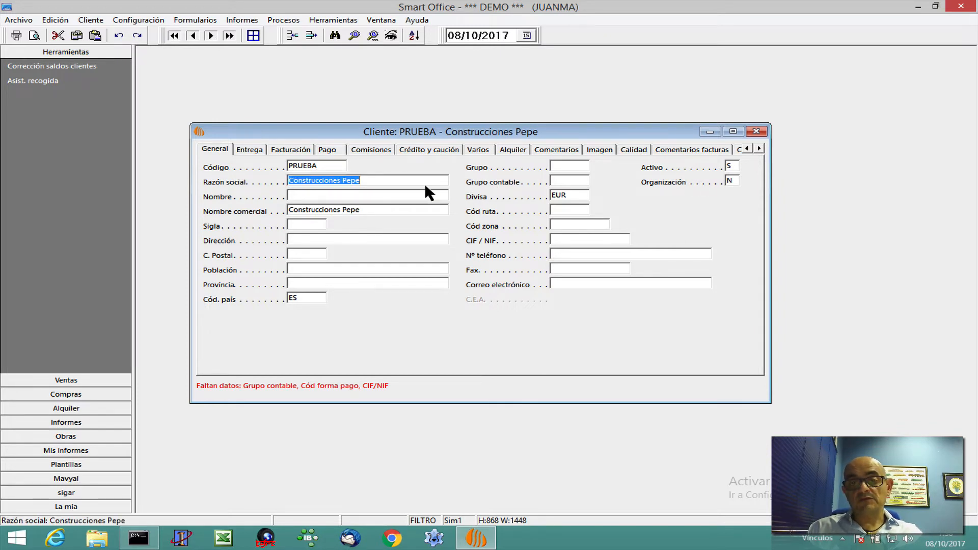
pyautogui.press('Tab')
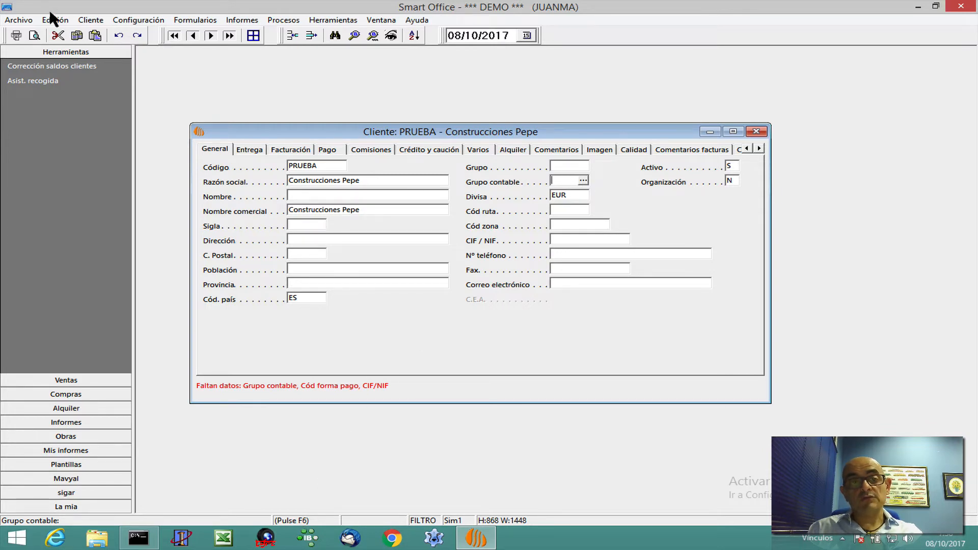
pyautogui.click(56, 20)
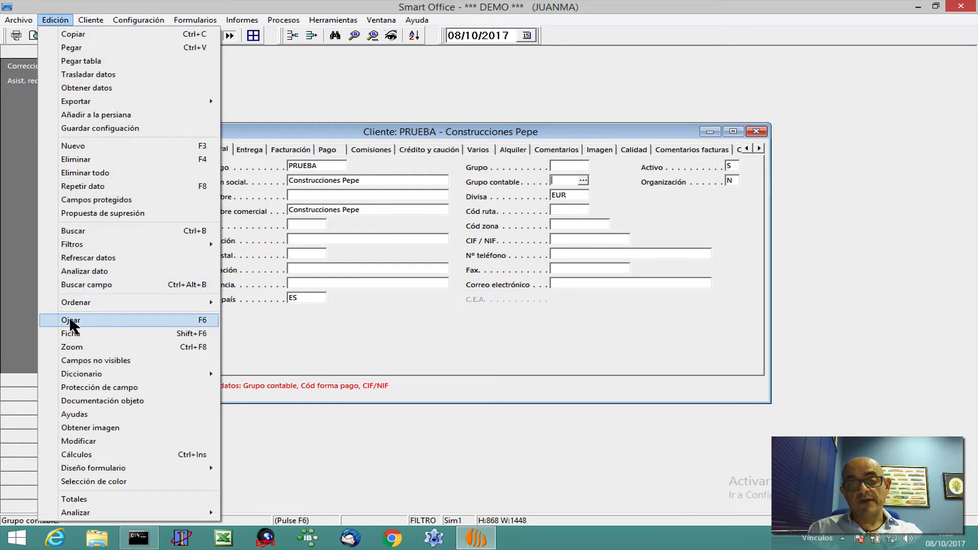
pyautogui.click(394, 132)
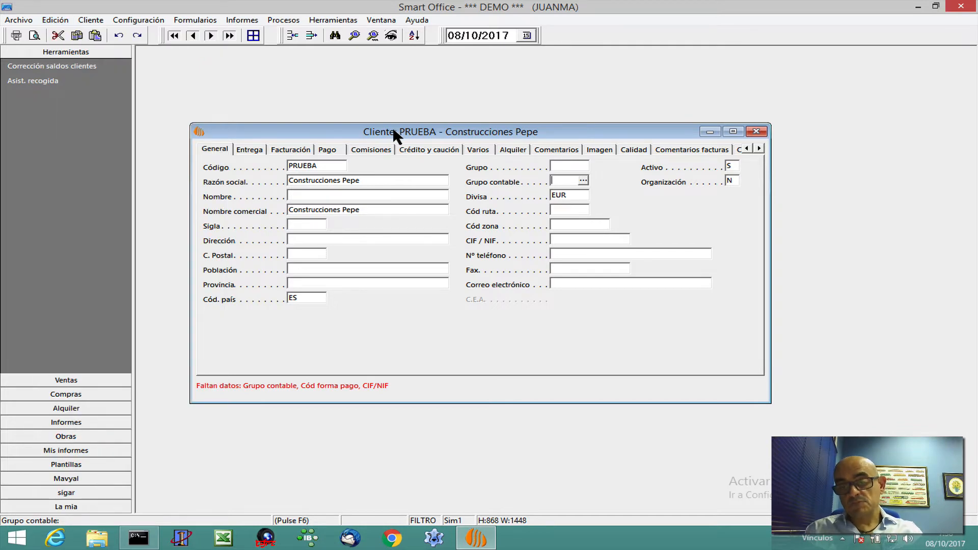
pyautogui.press('F6')
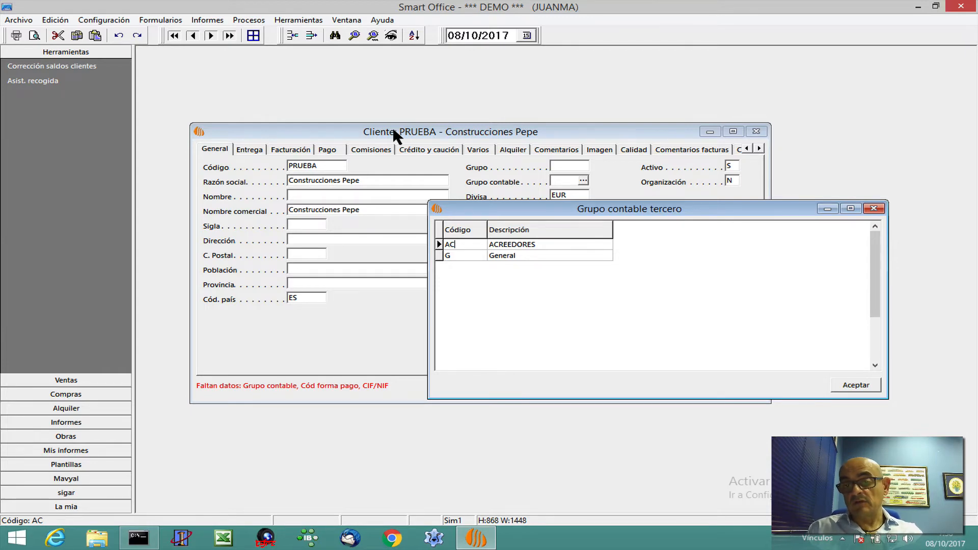
pyautogui.press('Down')
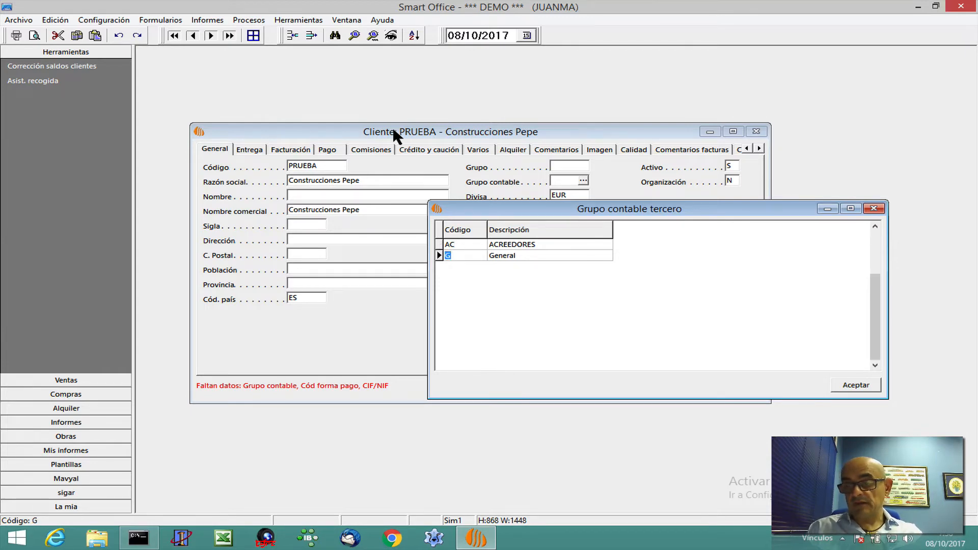
pyautogui.press('Return')
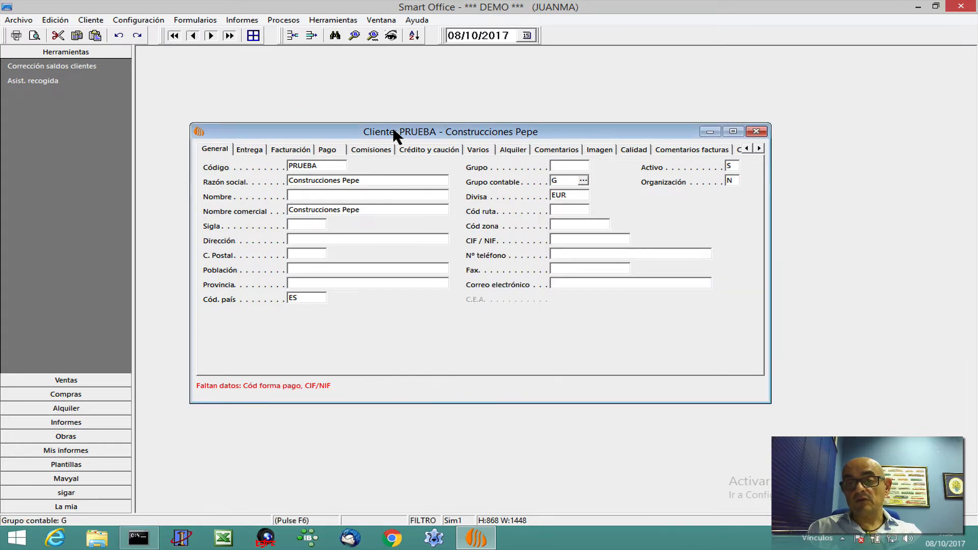
pyautogui.press('Tab')
pyautogui.press('Tab')
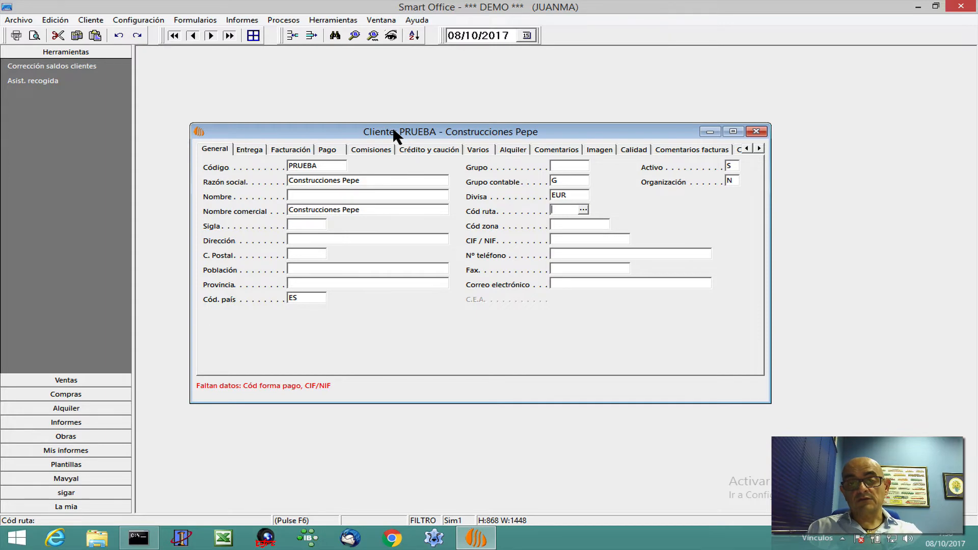
# Look up the payment methods and set the customer's Forma de pago to F (Confirmng)
pyautogui.press('pagedown')
pyautogui.press('pagedown')
pyautogui.press('pagedown')
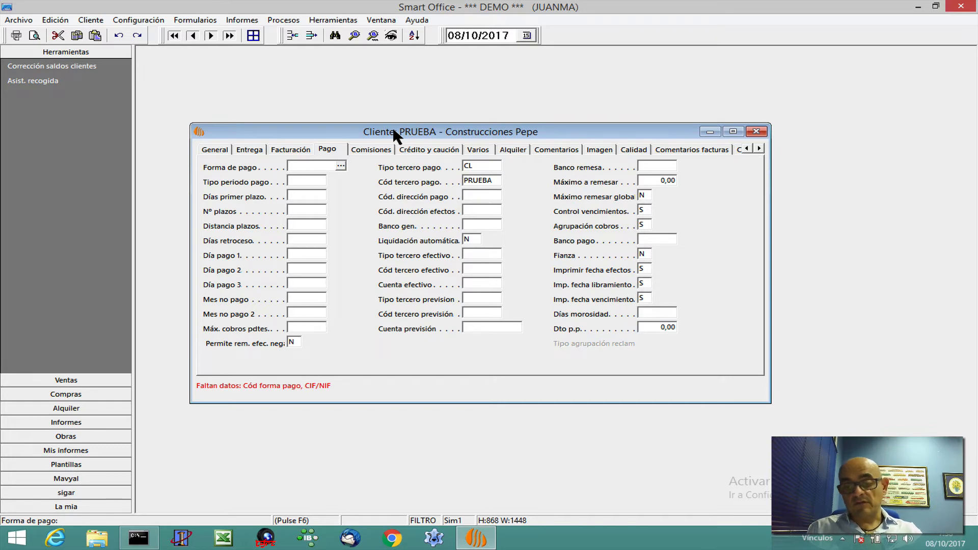
pyautogui.press('F6')
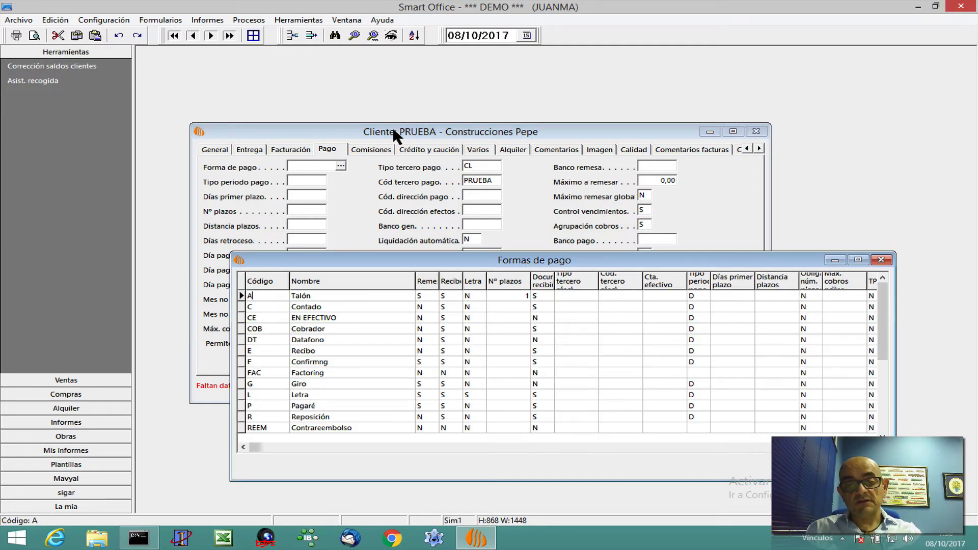
pyautogui.press('Down')
pyautogui.press('Down')
pyautogui.press('Down')
pyautogui.press('Down')
pyautogui.press('Down')
pyautogui.press('Down')
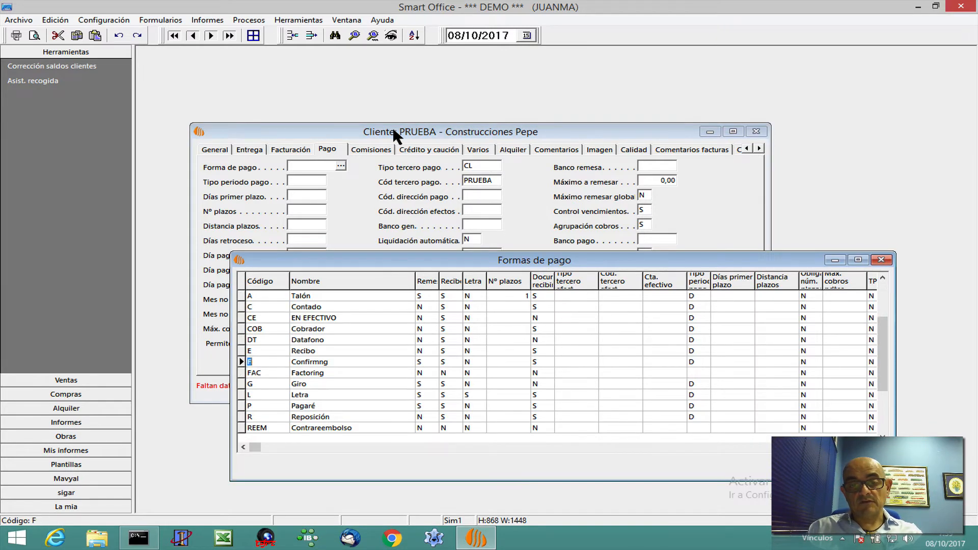
pyautogui.press('Return')
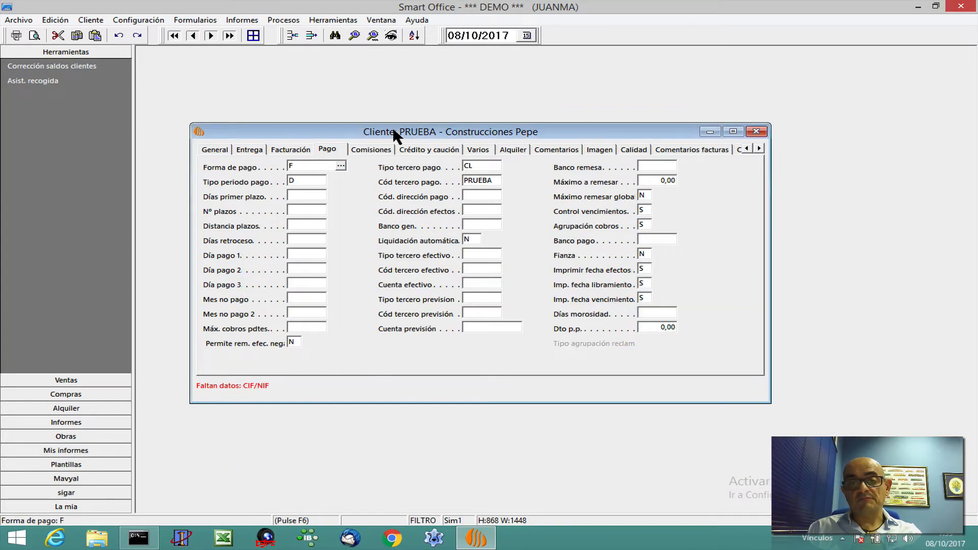
pyautogui.press('Tab')
pyautogui.press('Tab')
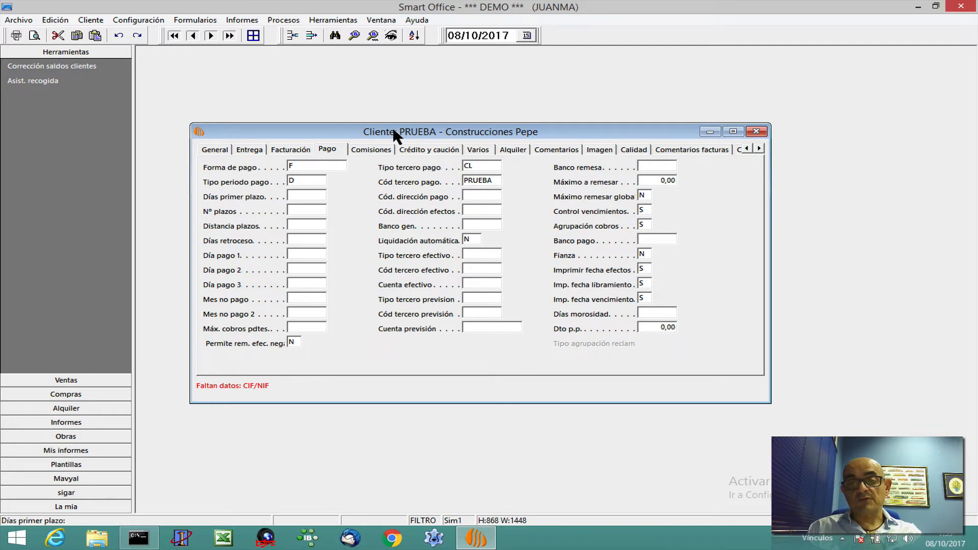
# Return to the General data and append the filler text "ñlkjasñdl fkjsadñlfkjasñ ldkfjas ñldkfja" to the Razón social
pyautogui.hotkey('ctrl', 'Tab')
pyautogui.hotkey('ctrl', 'Tab')
pyautogui.hotkey('ctrl', 'Tab')
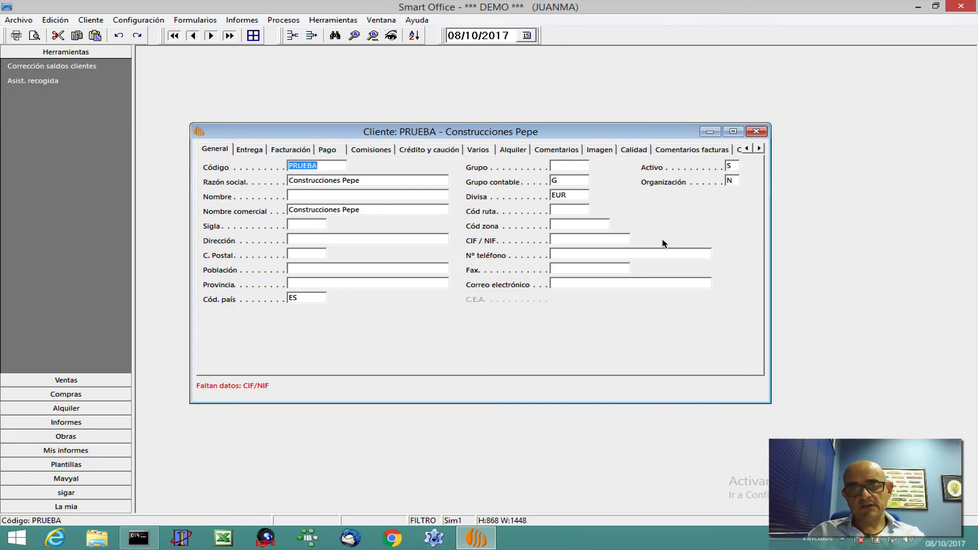
pyautogui.click(360, 197)
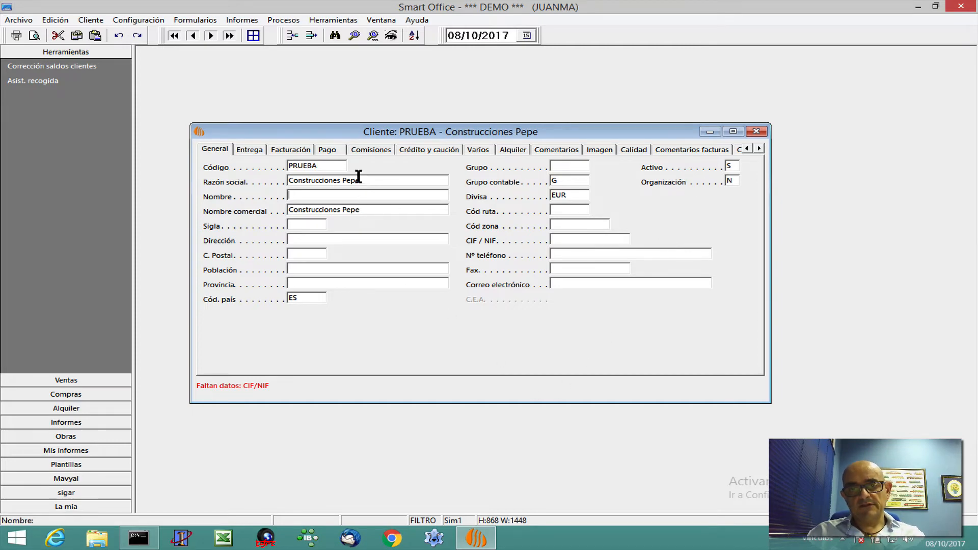
pyautogui.click(358, 178)
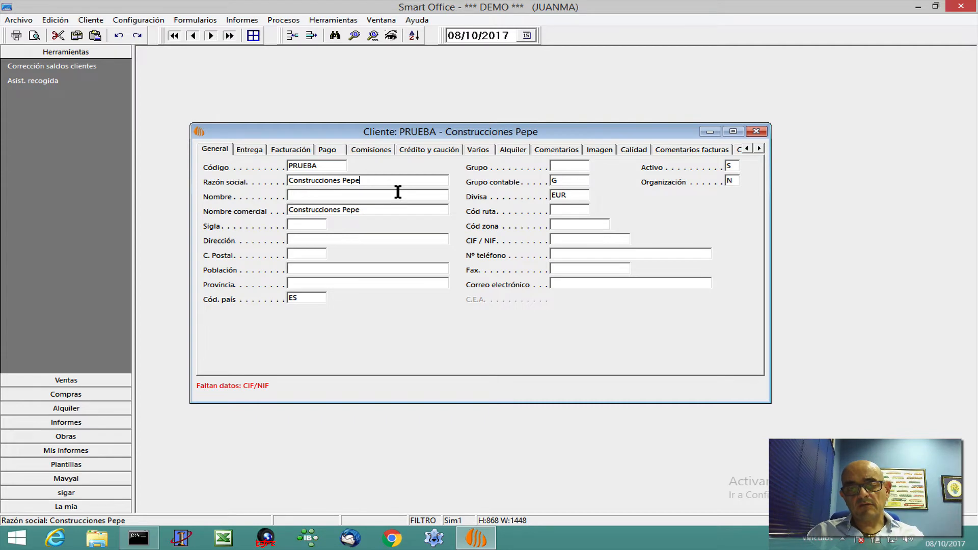
pyautogui.hotkey('shift', 'Home')
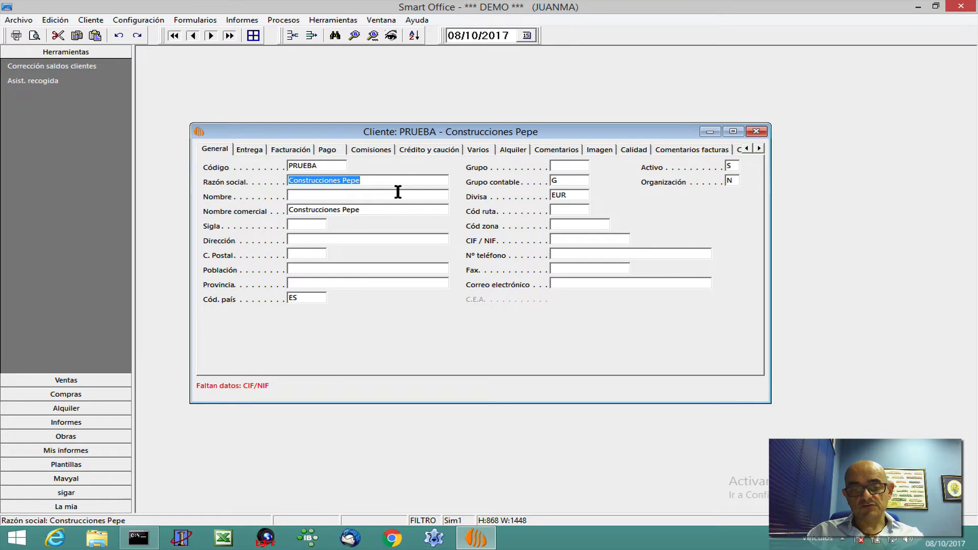
pyautogui.press('End')
pyautogui.write('ñlkja')
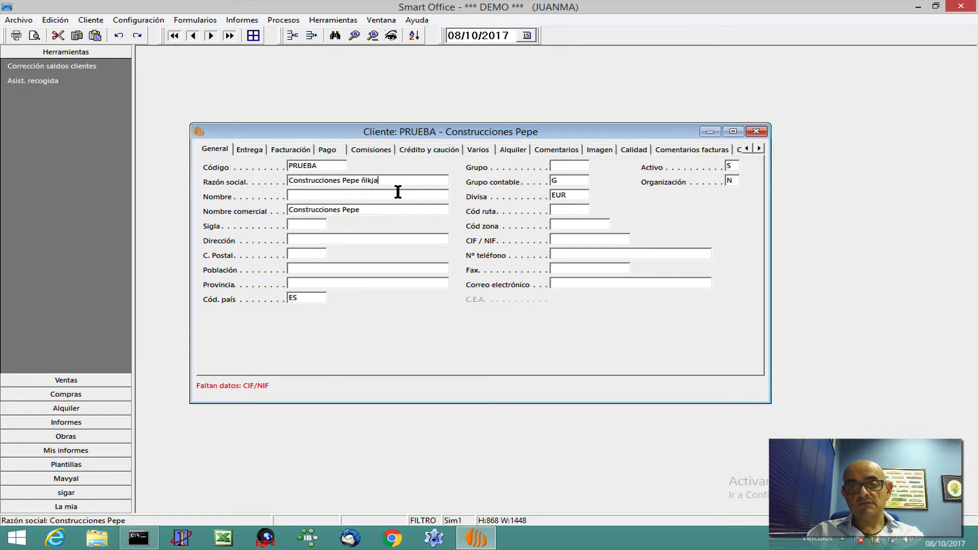
pyautogui.write('sñdl fkjsadñlfkjasñ ldkfjas ñldkfja')
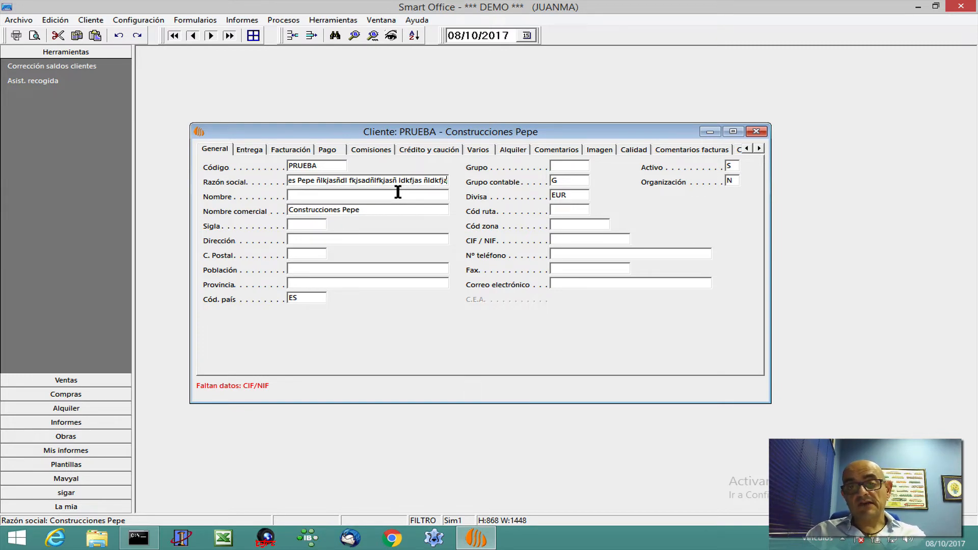
pyautogui.click(397, 192)
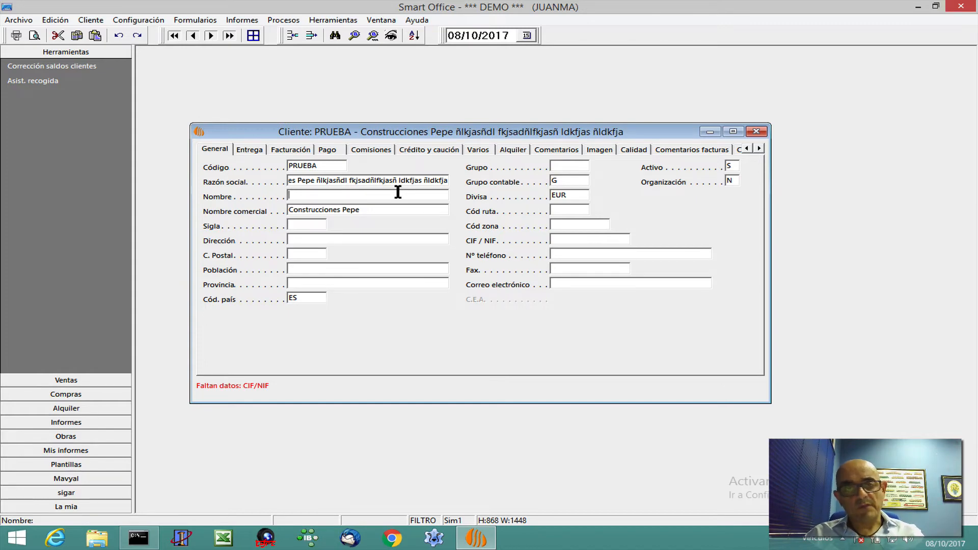
# Read through the long Razón social text from its end back to its beginning
pyautogui.hotkey('shift', 'Tab')
pyautogui.press('End')
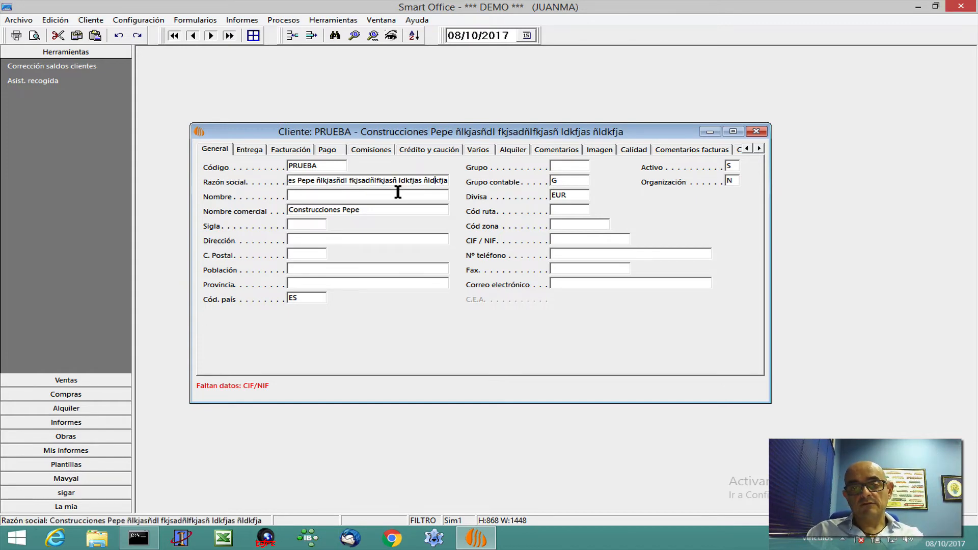
pyautogui.press('Left')
pyautogui.press('Left')
pyautogui.press('Left')
pyautogui.press('Left')
pyautogui.press('Left')
pyautogui.press('Left')
pyautogui.press('Left')
pyautogui.press('Left')
pyautogui.press('Left')
pyautogui.press('Left')
pyautogui.press('Left')
pyautogui.press('Left')
pyautogui.press('Left')
pyautogui.press('Left')
pyautogui.press('Left')
pyautogui.press('Left')
pyautogui.press('Left')
pyautogui.press('Left')
pyautogui.press('Left')
pyautogui.press('Left')
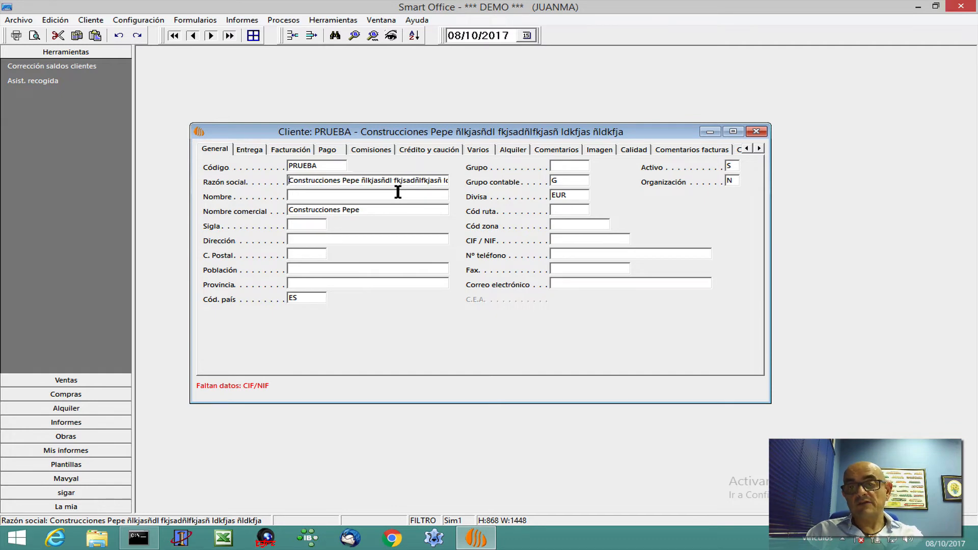
# Go through the General fields to CIF / NIF, Nº teléfono and Fax, and return to Nombre
pyautogui.press('Tab')
pyautogui.press('Tab')
pyautogui.press('Tab')
pyautogui.press('Right')
pyautogui.press('Down')
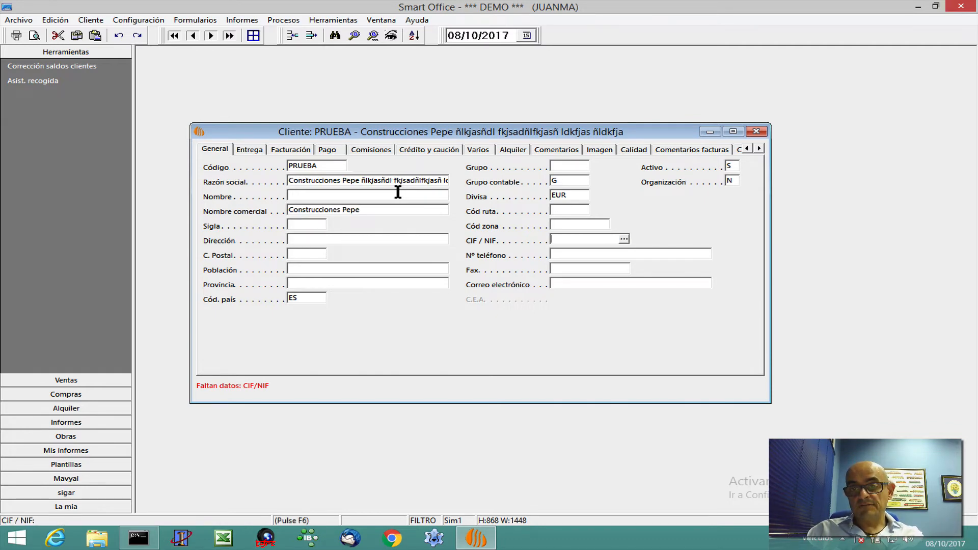
pyautogui.press('Up')
pyautogui.press('Down')
pyautogui.press('Down')
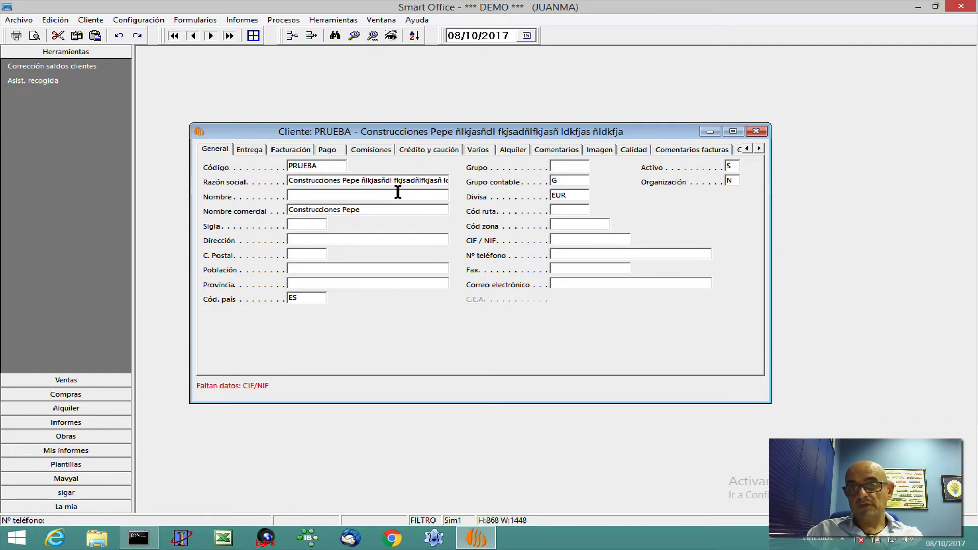
pyautogui.press('Down')
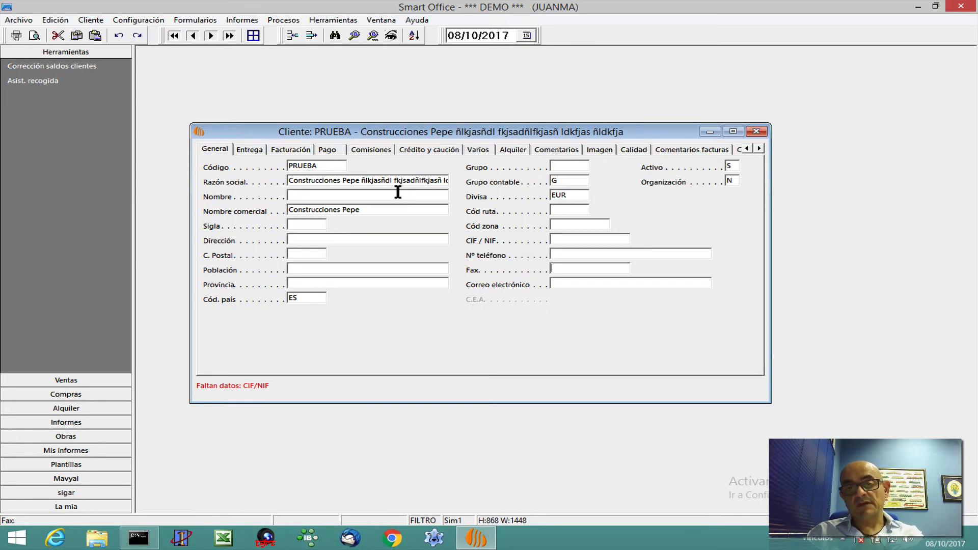
pyautogui.press('Left')
pyautogui.press('Up')
pyautogui.press('Up')
pyautogui.press('Up')
pyautogui.press('Up')
pyautogui.press('Up')
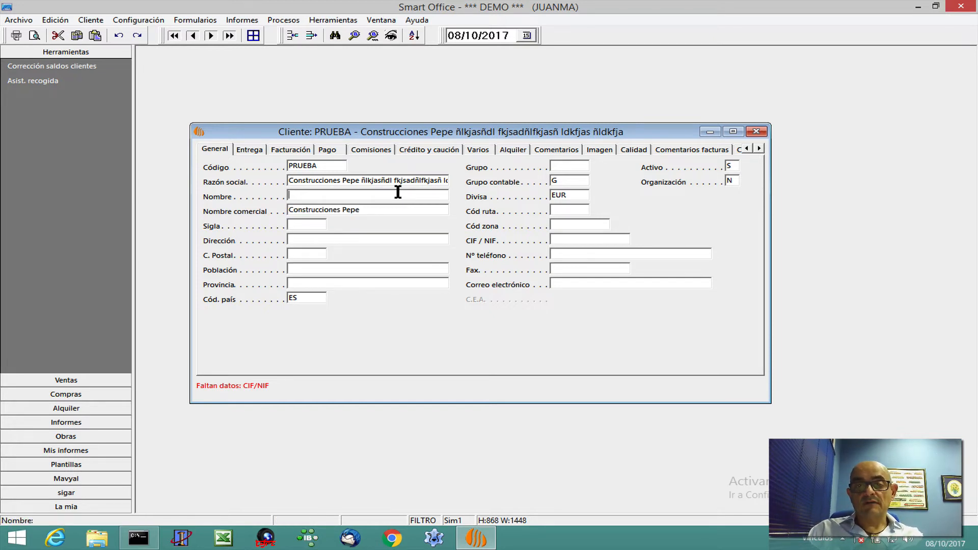
# Review the Razón social text backward and forward within its field, and finish in the Nombre field
pyautogui.press('Up')
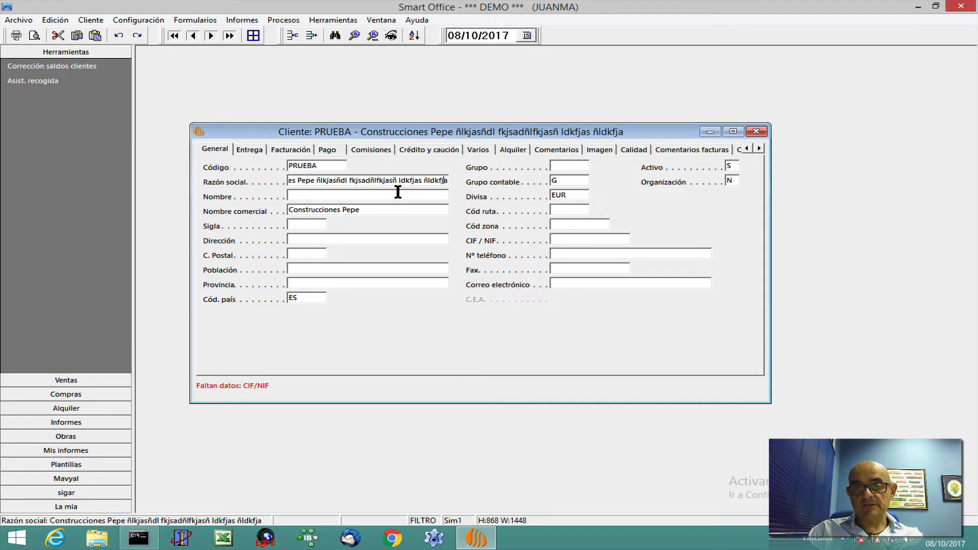
pyautogui.press('Left')
pyautogui.press('Left')
pyautogui.press('Left')
pyautogui.press('Left')
pyautogui.press('Left')
pyautogui.press('Left')
pyautogui.press('Left')
pyautogui.press('Left')
pyautogui.press('Left')
pyautogui.press('Left')
pyautogui.press('Left')
pyautogui.press('Left')
pyautogui.press('Left')
pyautogui.press('Left')
pyautogui.press('Left')
pyautogui.press('Left')
pyautogui.press('Left')
pyautogui.press('Left')
pyautogui.press('Left')
pyautogui.press('Left')
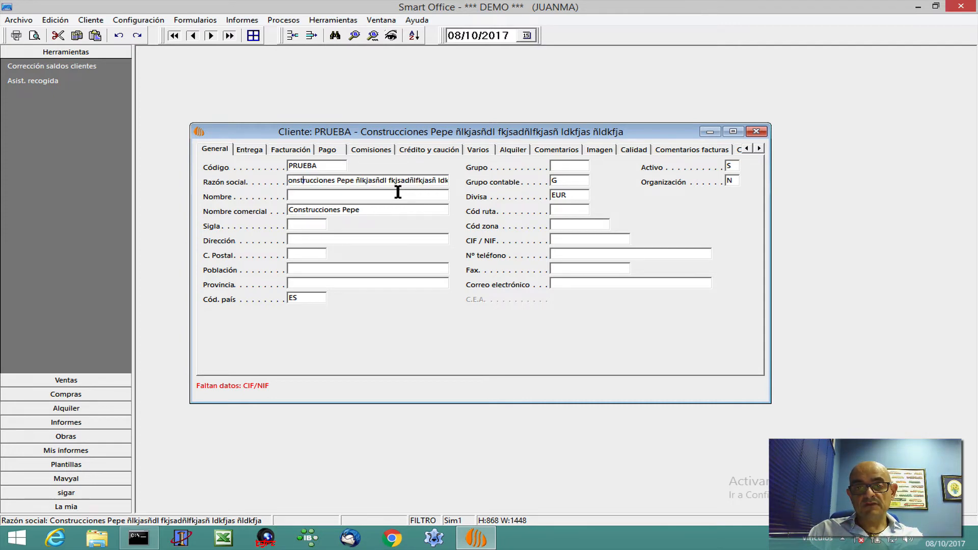
pyautogui.press('Right')
pyautogui.press('Right')
pyautogui.press('Right')
pyautogui.press('Right')
pyautogui.press('Right')
pyautogui.press('Right')
pyautogui.press('Right')
pyautogui.press('Right')
pyautogui.press('Right')
pyautogui.press('Right')
pyautogui.press('Right')
pyautogui.press('Right')
pyautogui.press('Right')
pyautogui.press('Right')
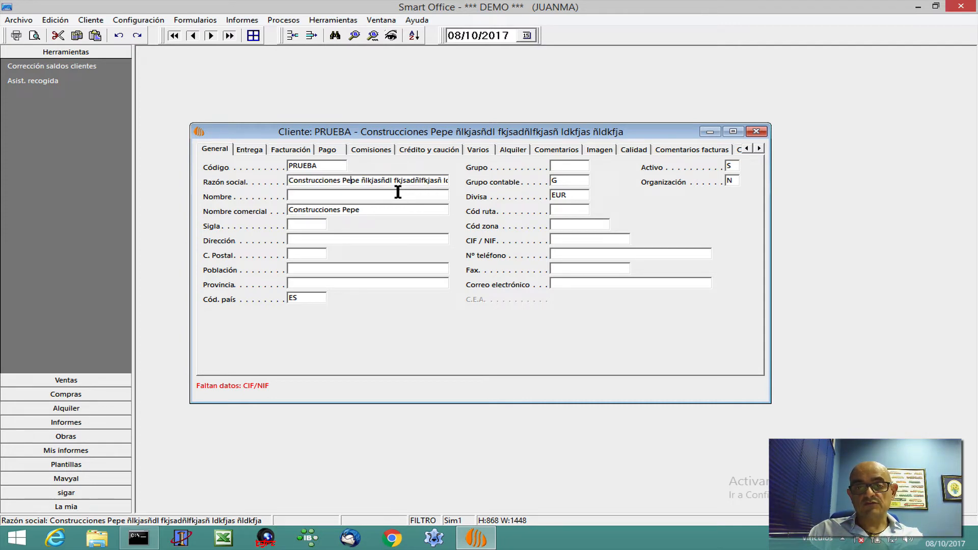
pyautogui.press('Right')
pyautogui.press('Down')
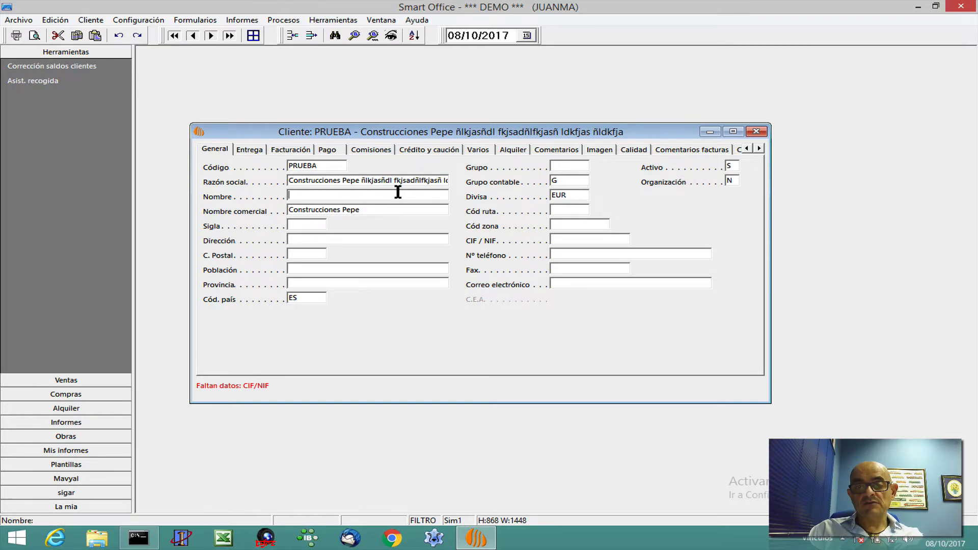
# Move back and forth between the Razón social and Nombre fields, finishing in Razón social
pyautogui.press('Up')
pyautogui.press('Down')
pyautogui.press('Up')
pyautogui.press('Down')
pyautogui.press('Up')
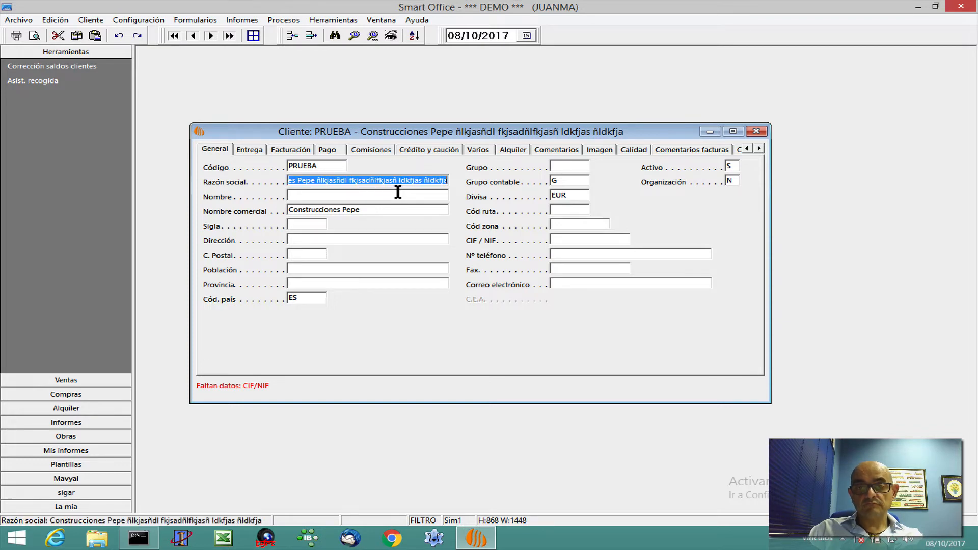
pyautogui.press('Down')
pyautogui.press('Down')
pyautogui.press('Down')
pyautogui.press('Up')
pyautogui.press('Up')
pyautogui.press('Up')
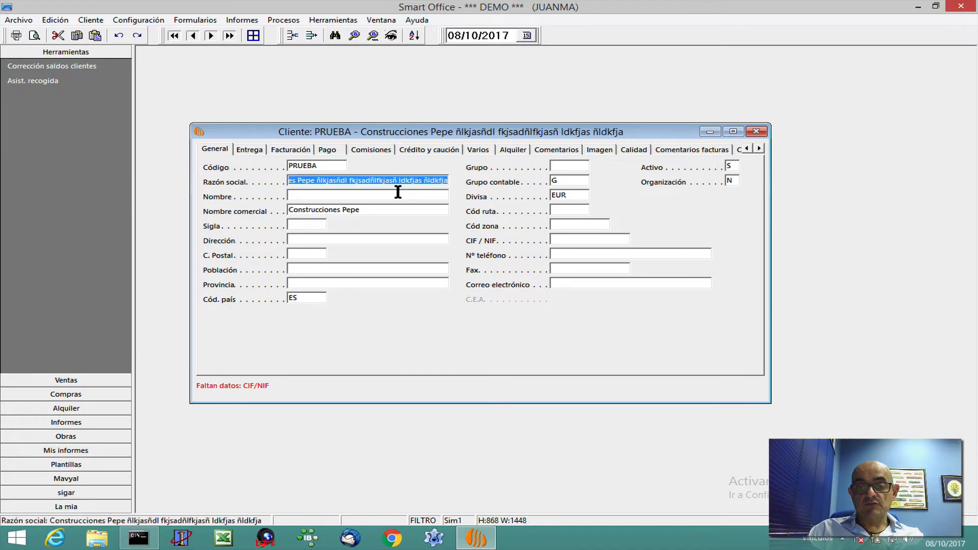
# Expand the Razón social field into its multi-line view, select its whole text, and collapse it back to the normal field
pyautogui.click(322, 181)
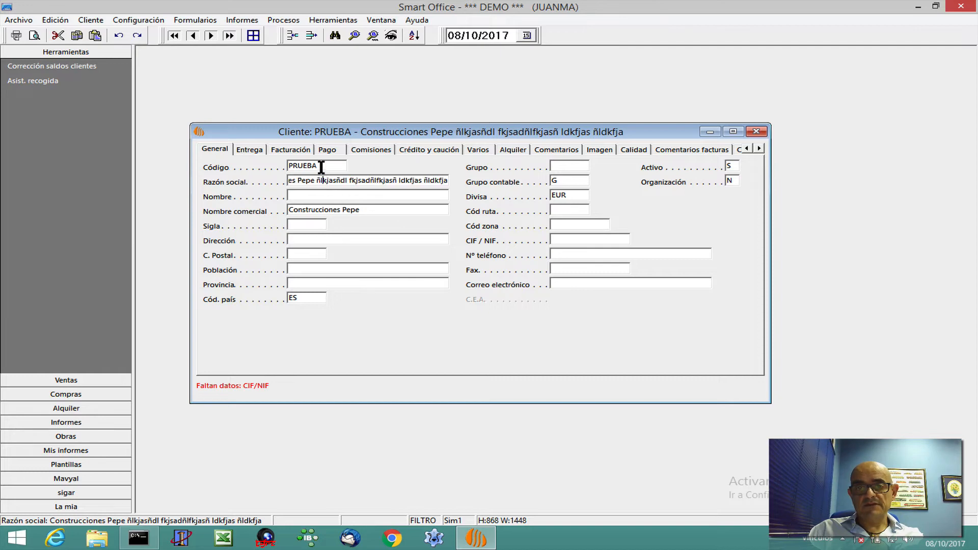
pyautogui.click(321, 167)
pyautogui.click(325, 181)
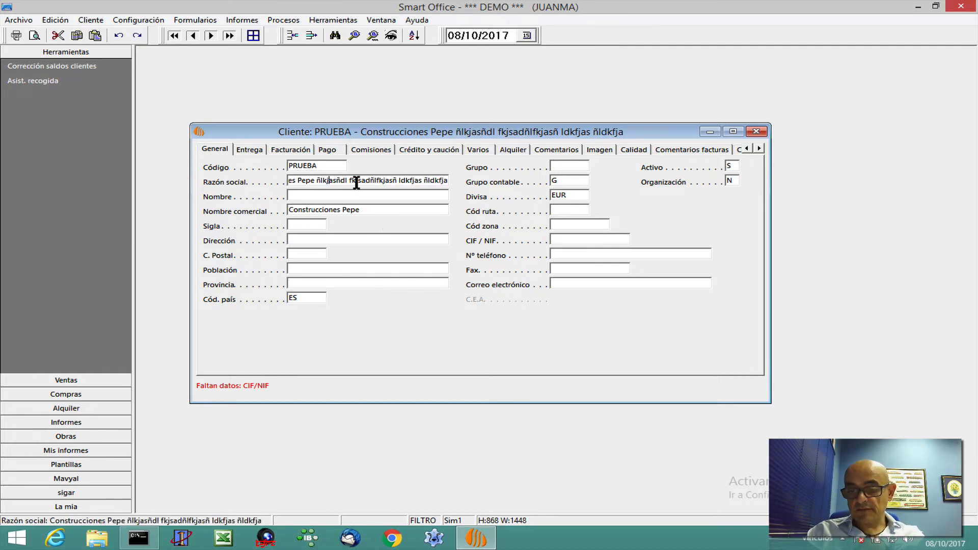
pyautogui.press('F2')
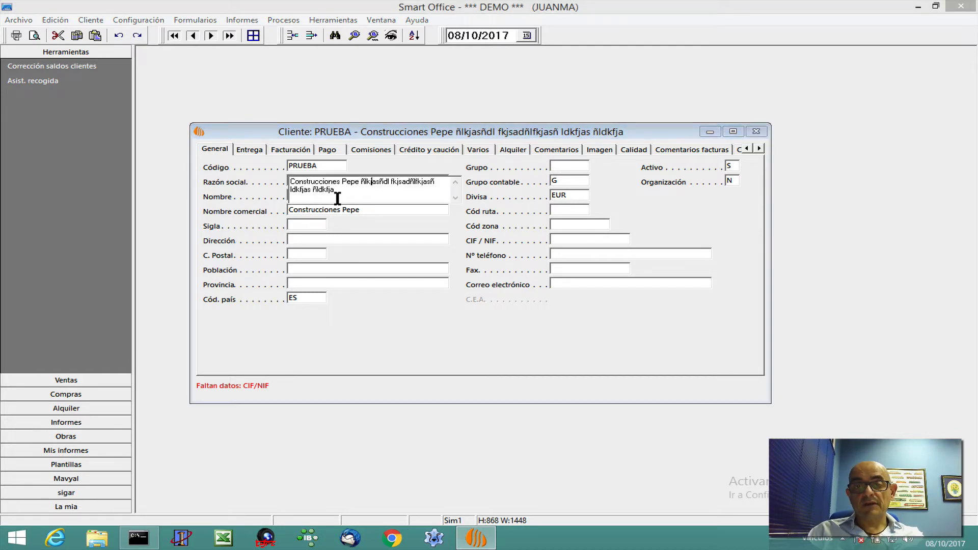
pyautogui.click(337, 198)
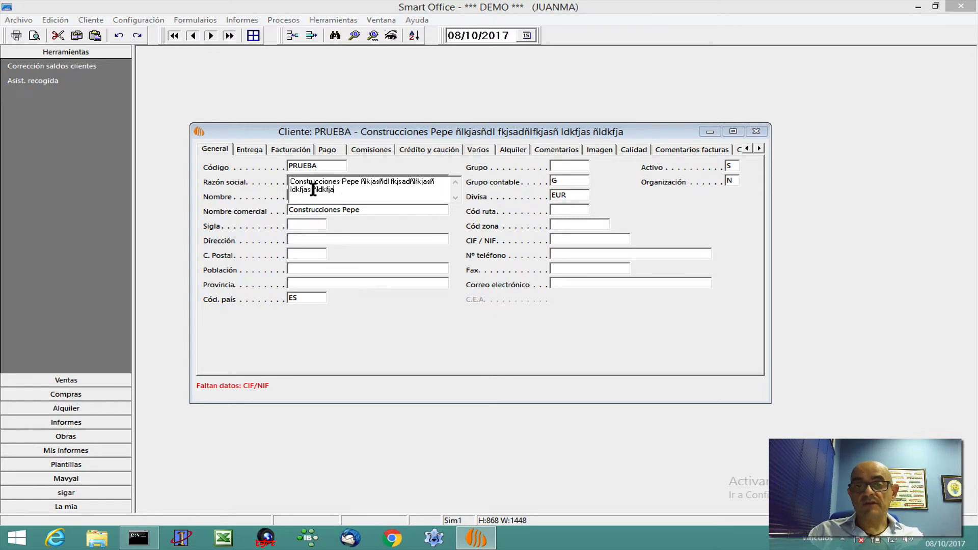
pyautogui.moveTo(336, 189); pyautogui.dragTo(285, 179)
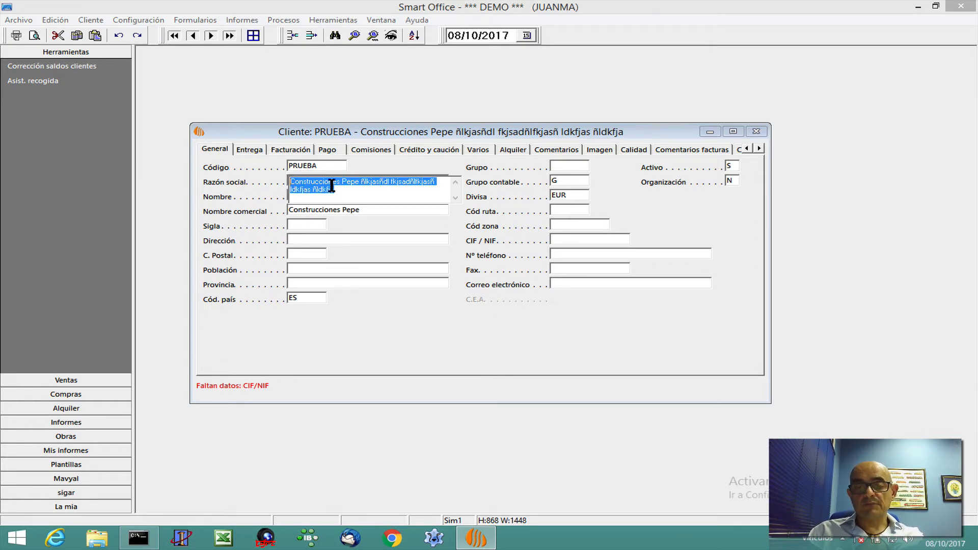
pyautogui.click(347, 192)
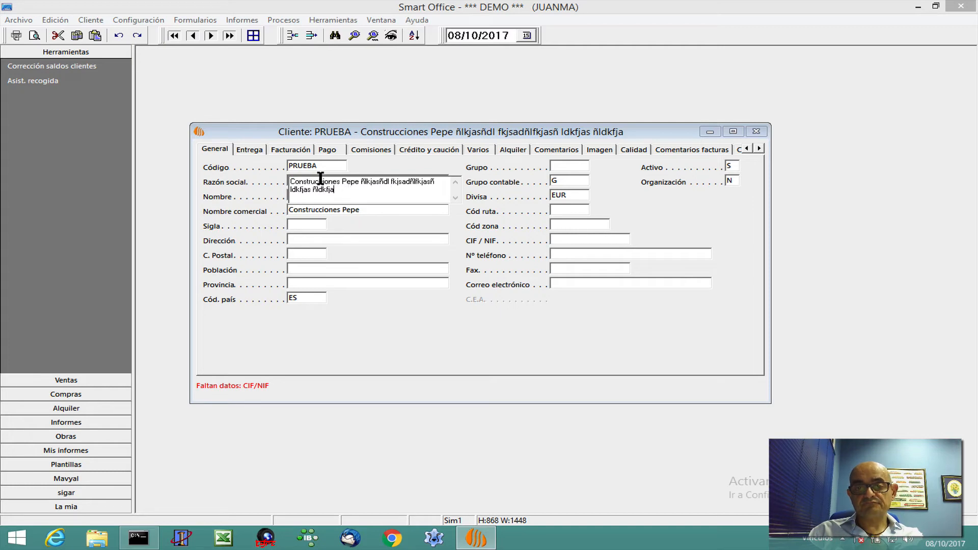
pyautogui.press('Escape')
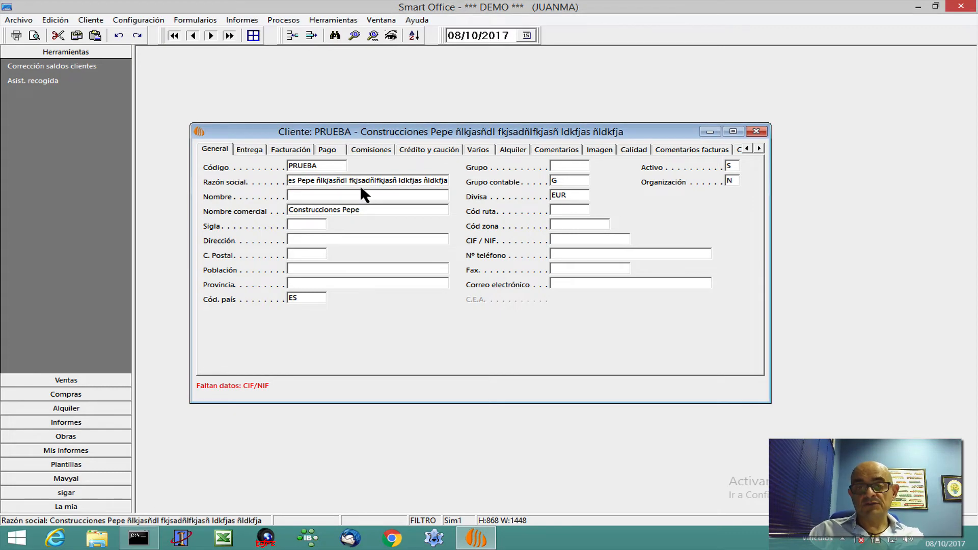
pyautogui.press('F2')
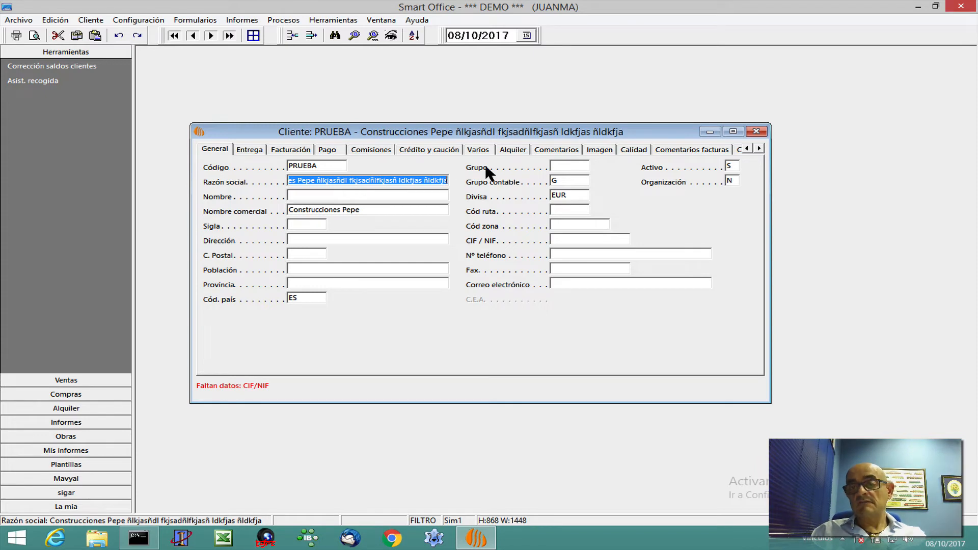
# In Comentarios, write the first line "ñlaks jfñlkjsadñlkfj sañlkdfj ñlksadj fñlksadj fñlksadjfñlkajs dfñlkjasdñlkfj sañldkfj asñldjkf"
pyautogui.click(554, 153)
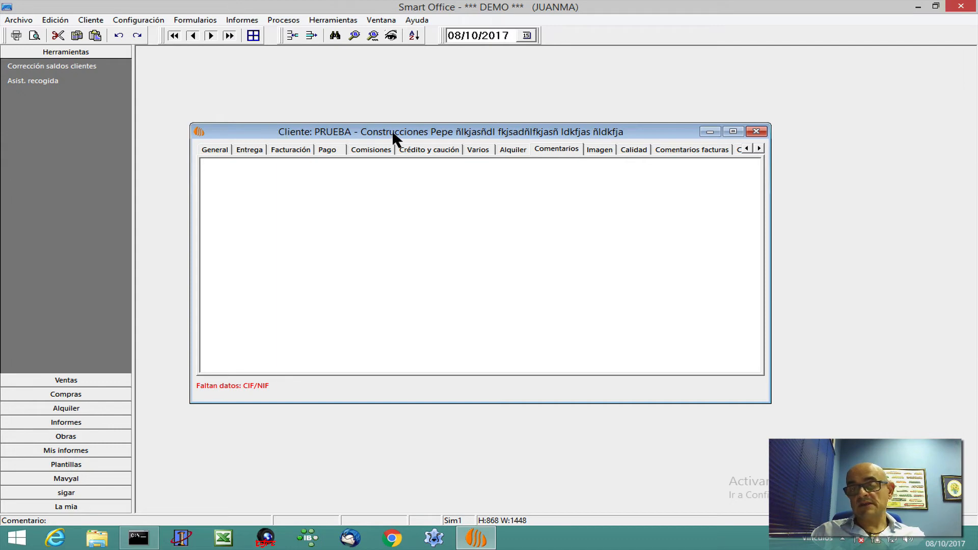
pyautogui.click(518, 149)
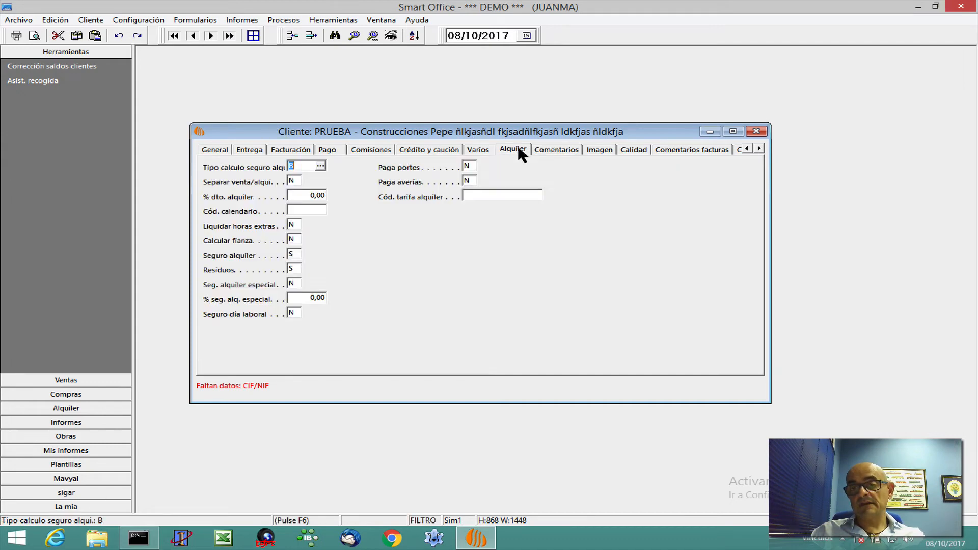
pyautogui.click(548, 149)
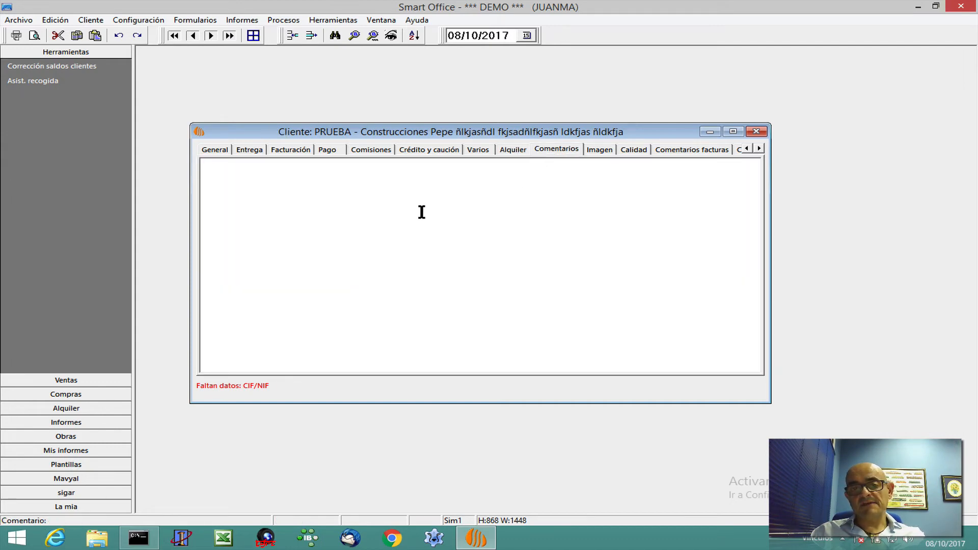
pyautogui.write('ñlaks jfñlkjsadñlkfj sañlkdfj ')
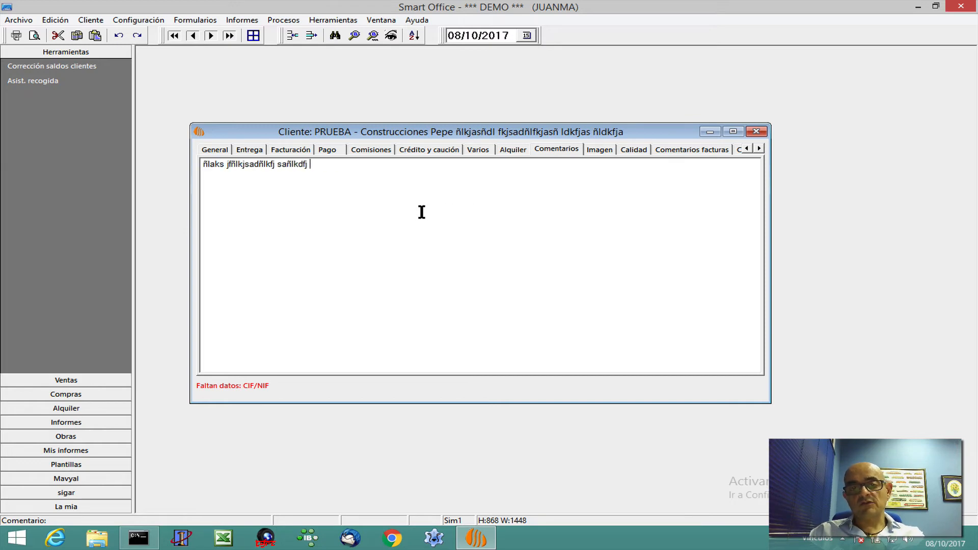
pyautogui.write('ñlksadj fñlksadj fñlksadjfñlkajs dfñlkjasdñlkfj sañldkfj asñldjkf')
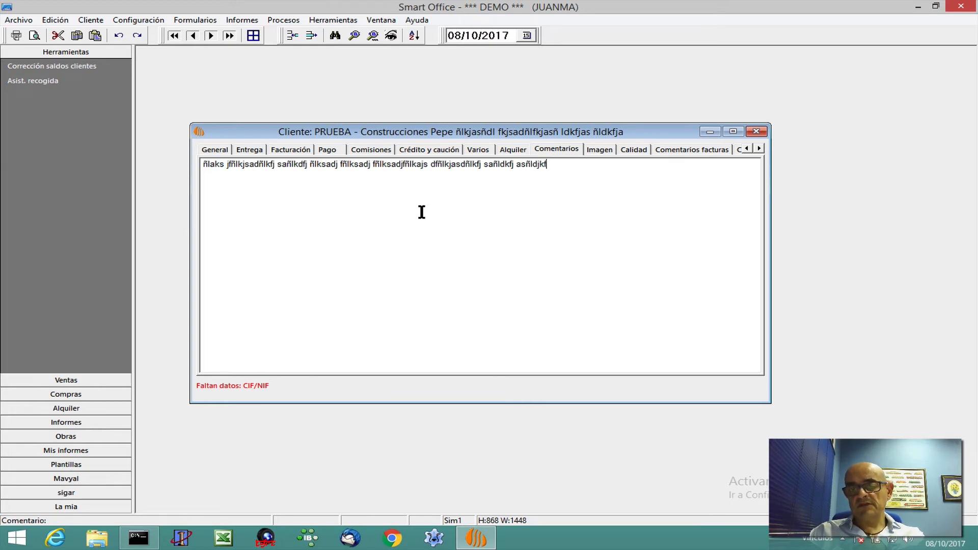
# Add three more comment lines: "ñ slka sñdlkfjsañldkjf ñslakdjf lñaskjd", "ñalsdkfñ alskjdfñ lasd" and "ñlkasjdfñlkjsadf"
pyautogui.press('Return')
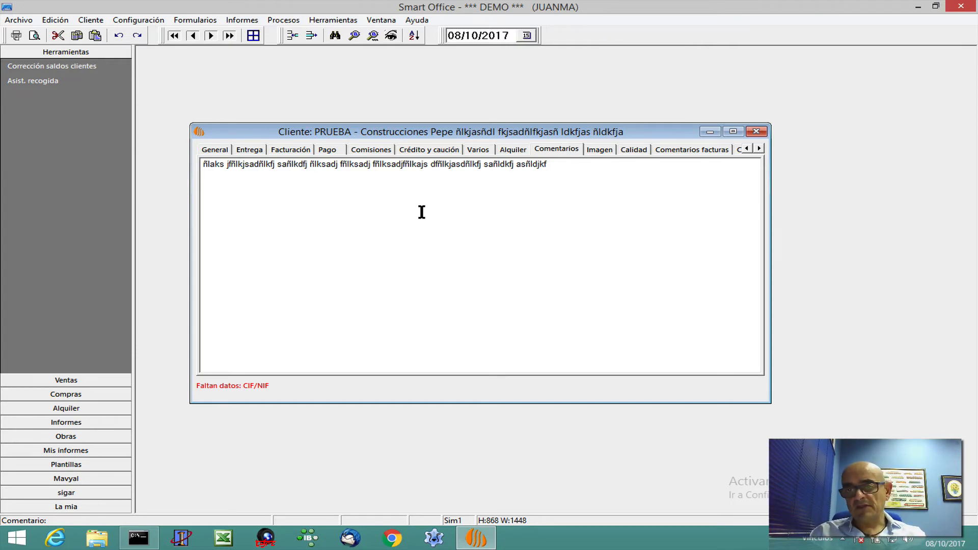
pyautogui.write('ñ slka sñdlkfjsañldkjf ñslakdjf lñaskjd')
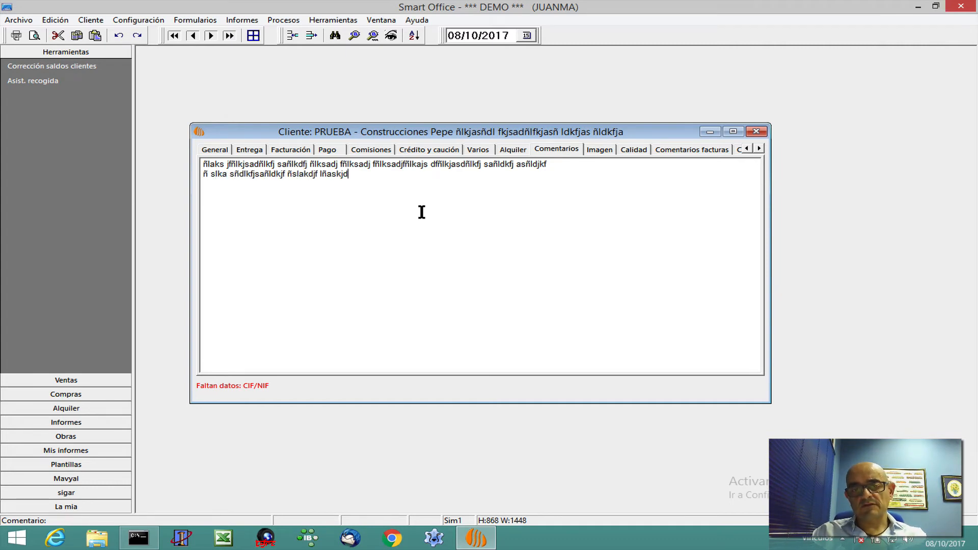
pyautogui.press('Return')
pyautogui.write('ñalsdkfñ alskjdfñ lasd')
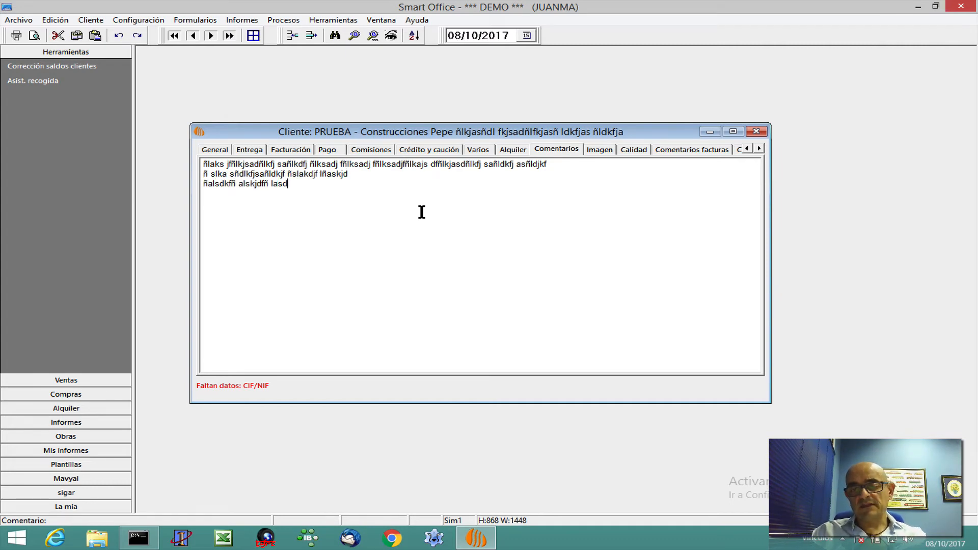
pyautogui.press('Return')
pyautogui.write('ñlkasjdfñlkjsadf')
pyautogui.press('Return')
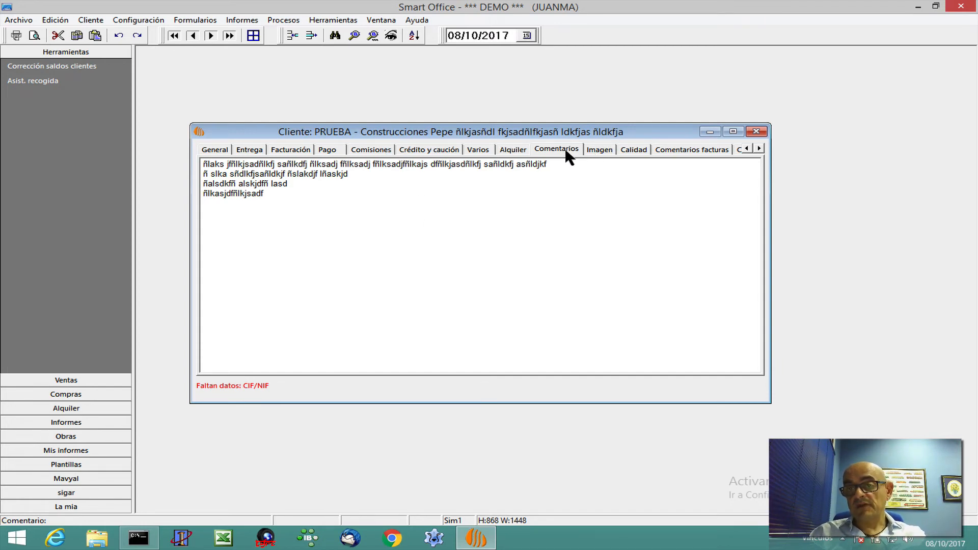
# Look at the Comentarios facturas and Comen fra SPS factoring pages, and return to the text in Comentarios
pyautogui.click(694, 149)
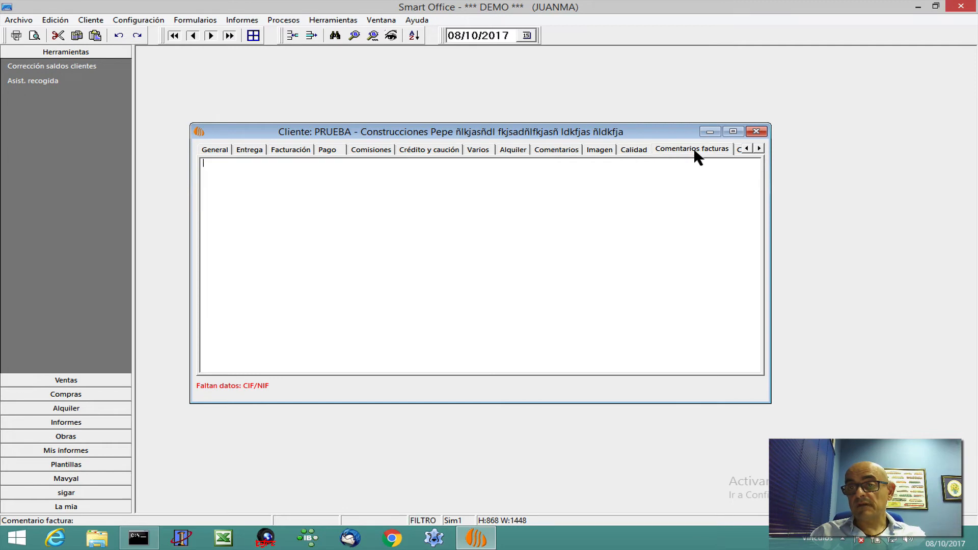
pyautogui.click(760, 148)
pyautogui.click(760, 148)
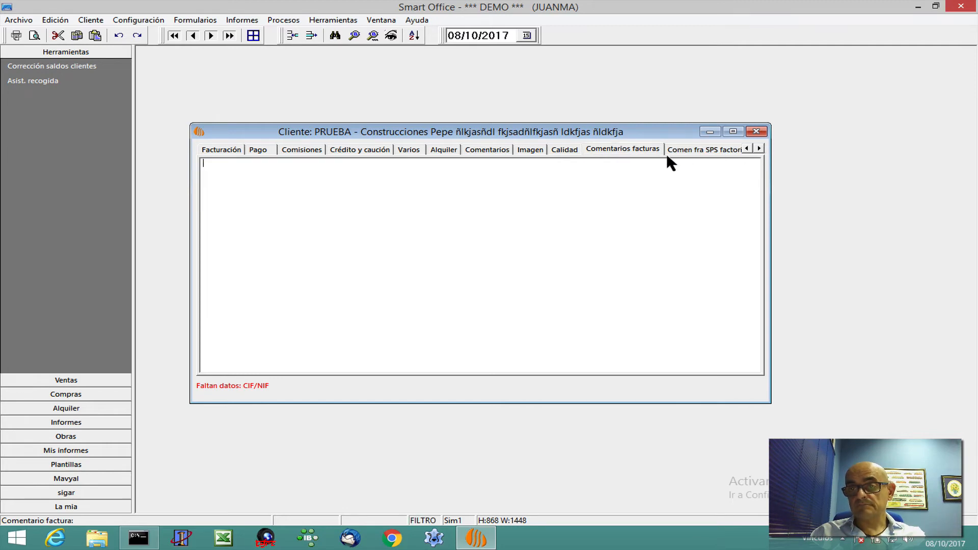
pyautogui.click(688, 150)
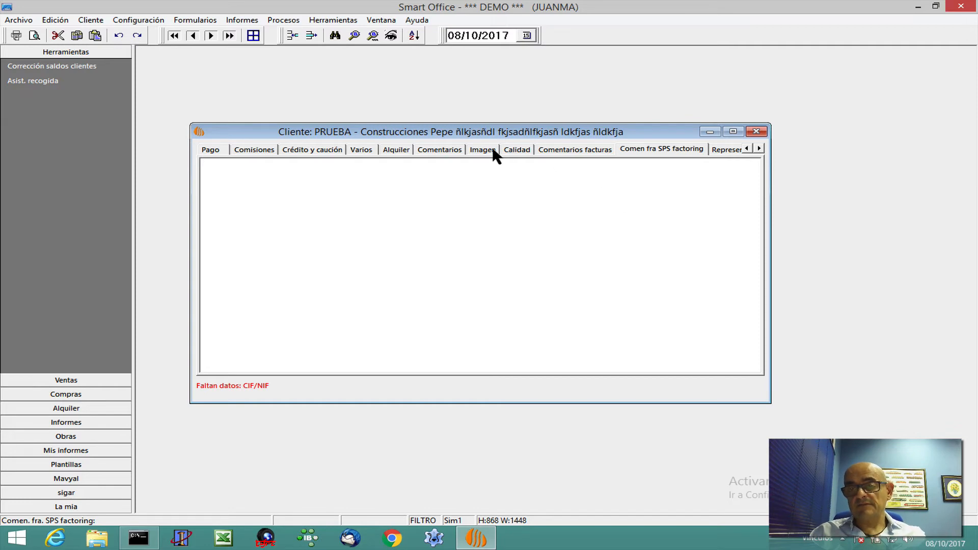
pyautogui.click(444, 147)
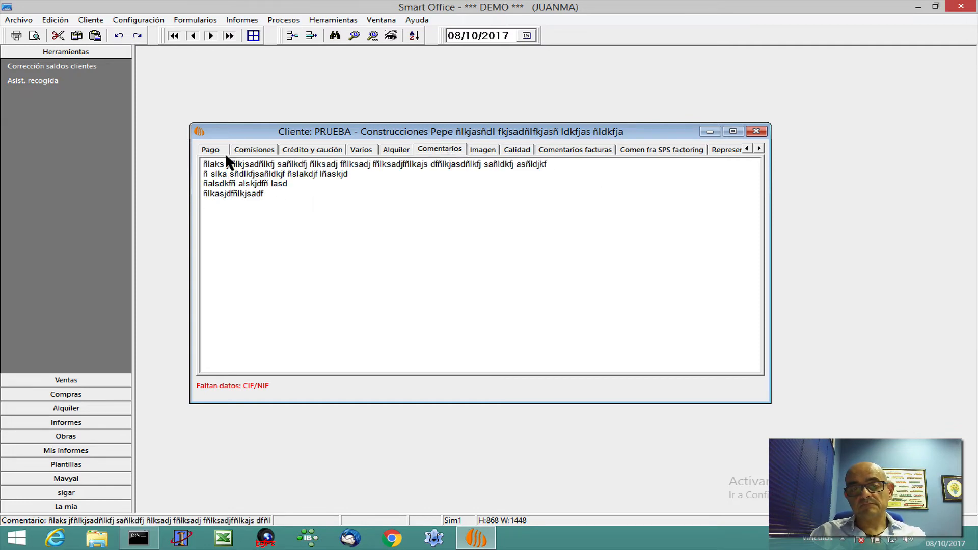
pyautogui.click(251, 173)
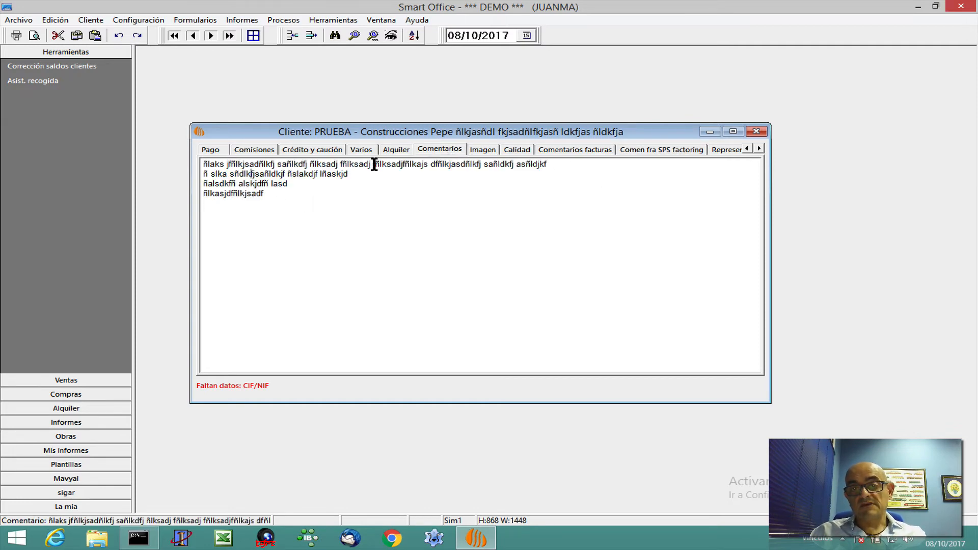
pyautogui.click(395, 148)
pyautogui.click(436, 149)
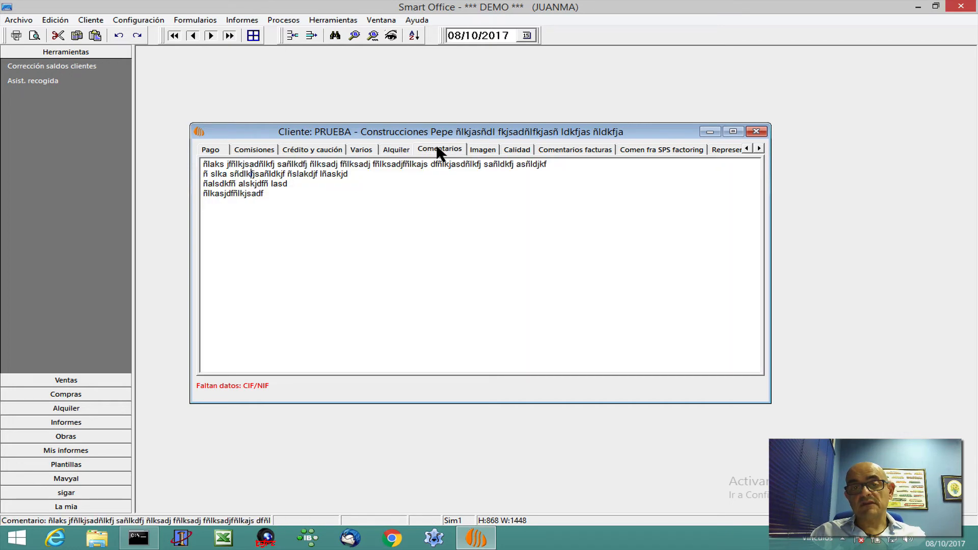
# Append "ñlaksdfñlksadjñfkljsa dñlfkj ñlajksfd" below the last comment line and, after a blank line, "ñlkajsdfñl kjsañldk"
pyautogui.click(274, 194)
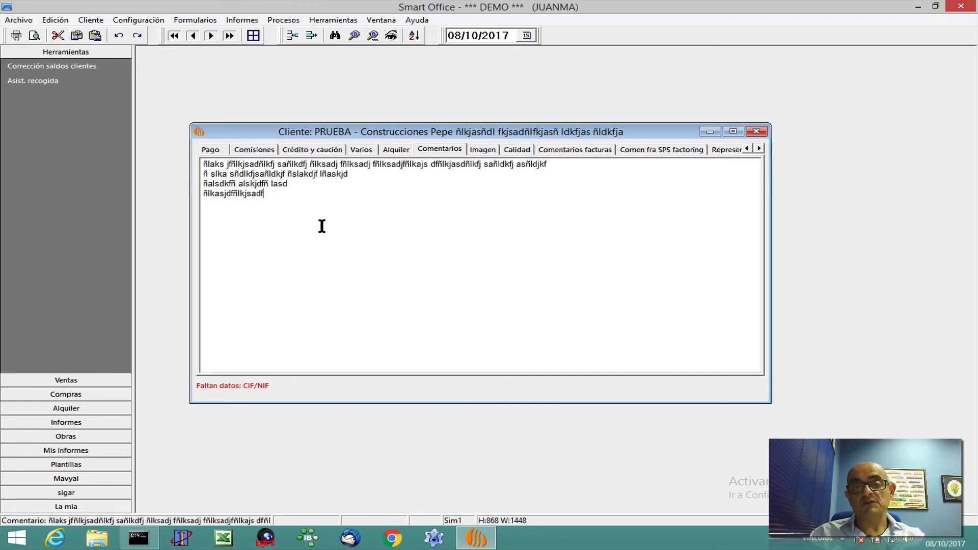
pyautogui.press('Return')
pyautogui.write('ñlaksd')
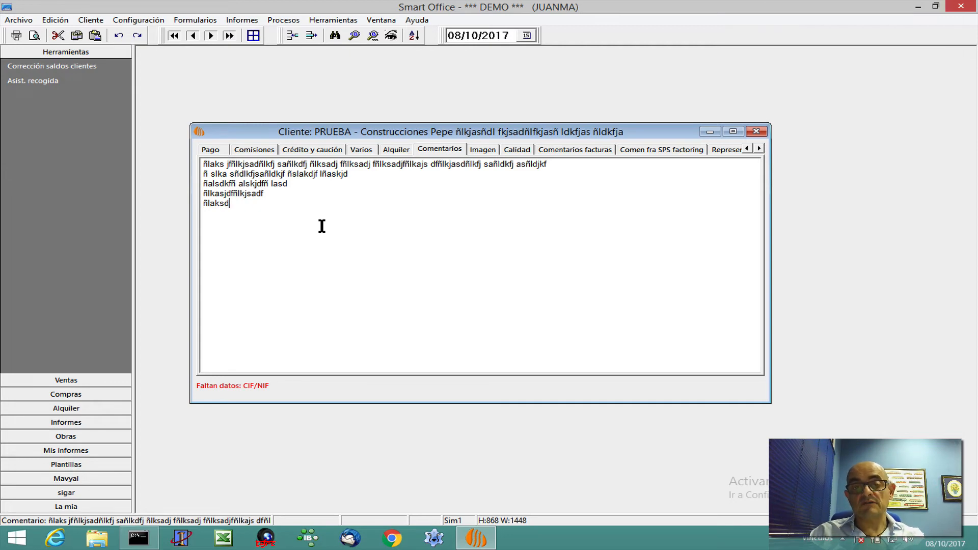
pyautogui.write('fñlksadjñfkljsa dñlfkj ñlajksfd')
pyautogui.press('Return')
pyautogui.press('Return')
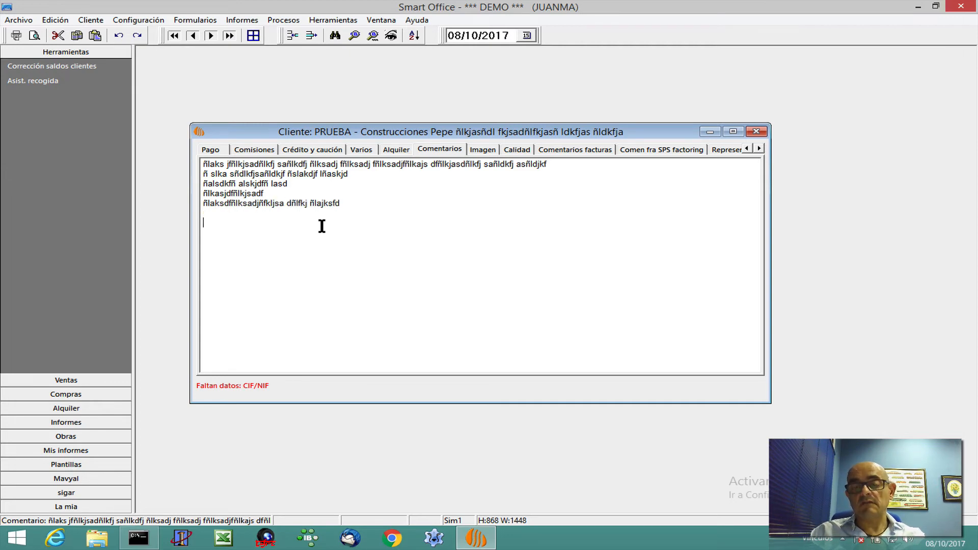
pyautogui.write('ñlkajsdfñl kjsañldk')
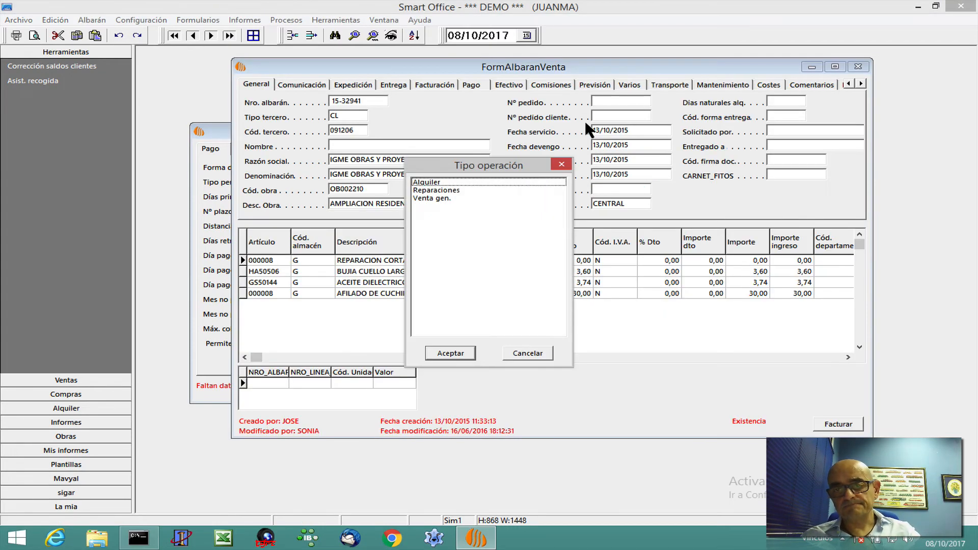
# Accept the preselected operation type for the sales delivery notes and create a new note in the series AV - Albaranes de venta
pyautogui.press('Return')
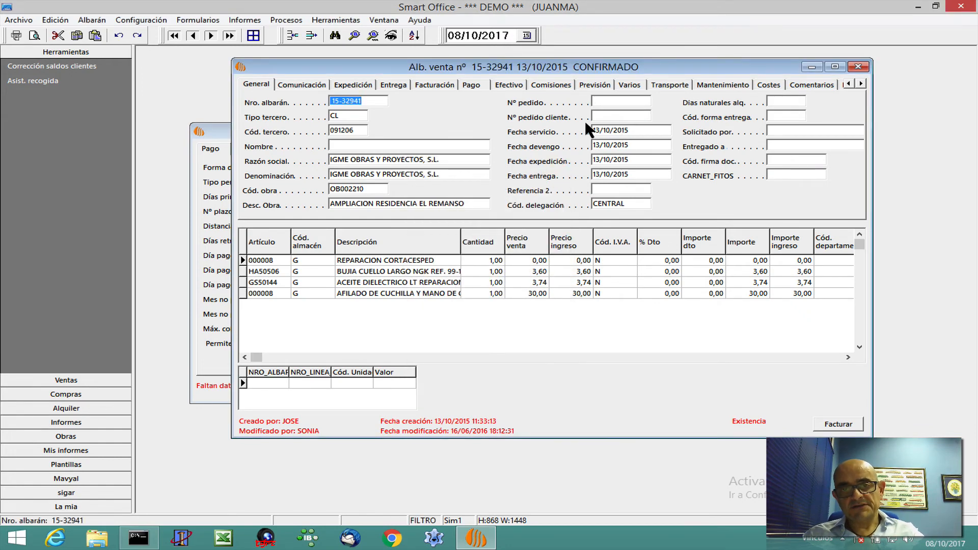
pyautogui.press('Insert')
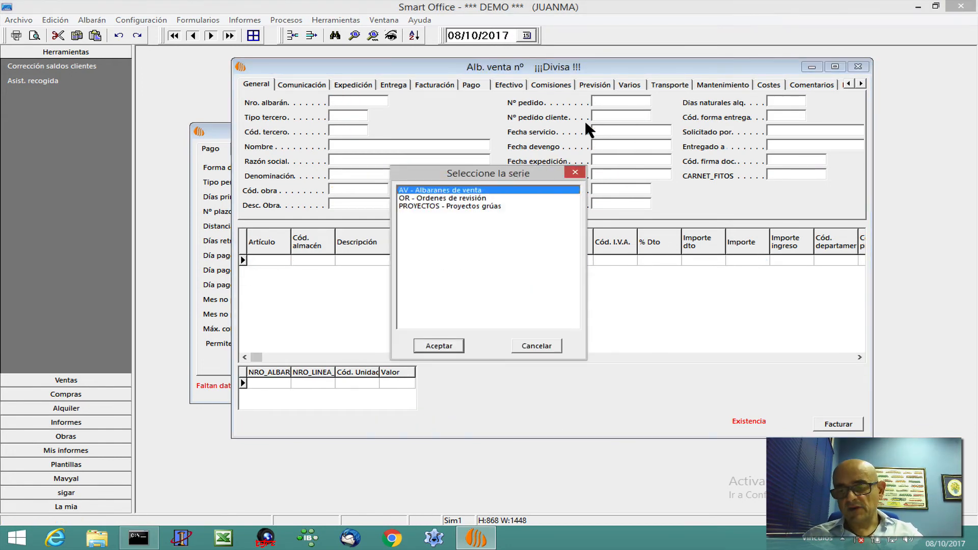
pyautogui.press('Return')
pyautogui.press('Return')
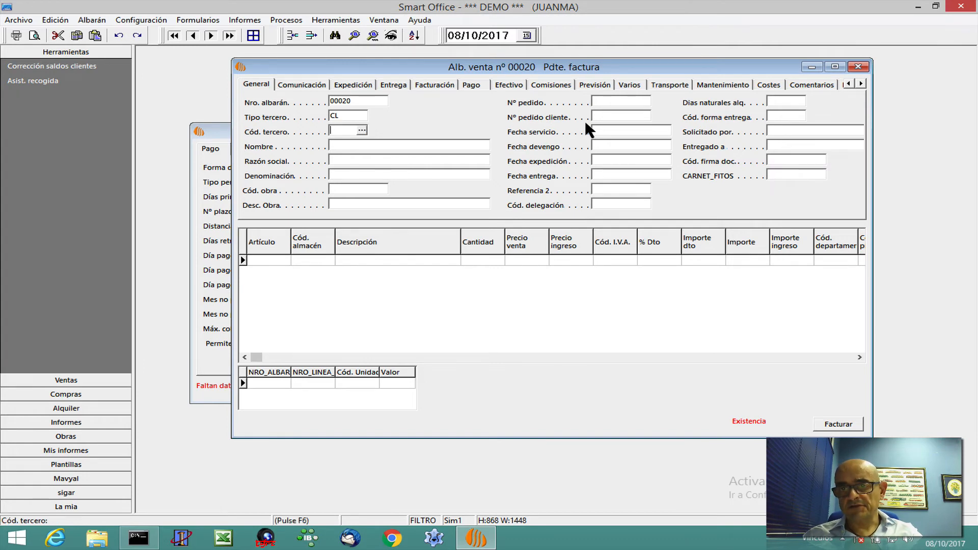
# Enter the shortcut value "n" in Fecha servicio to fill in the current date and time, and return to that field
pyautogui.press('Return')
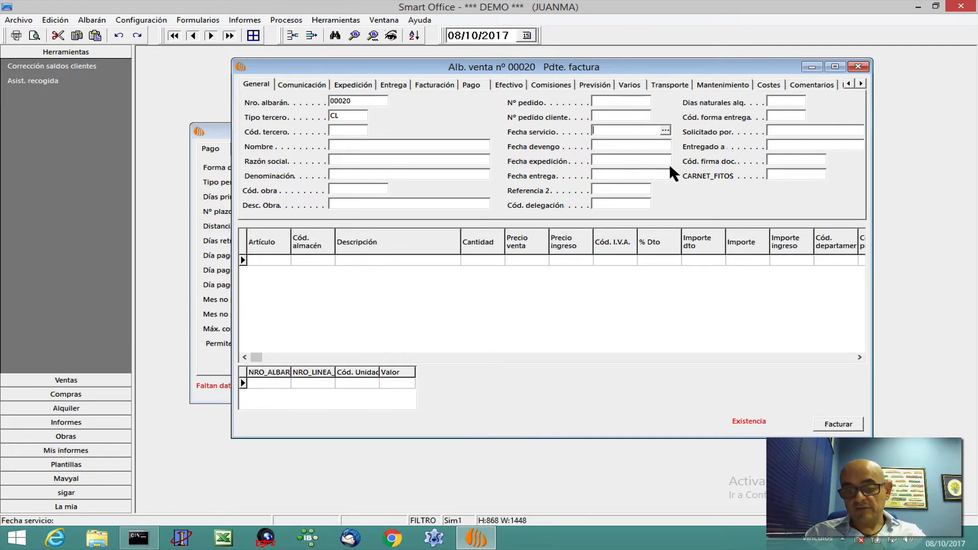
pyautogui.write('n')
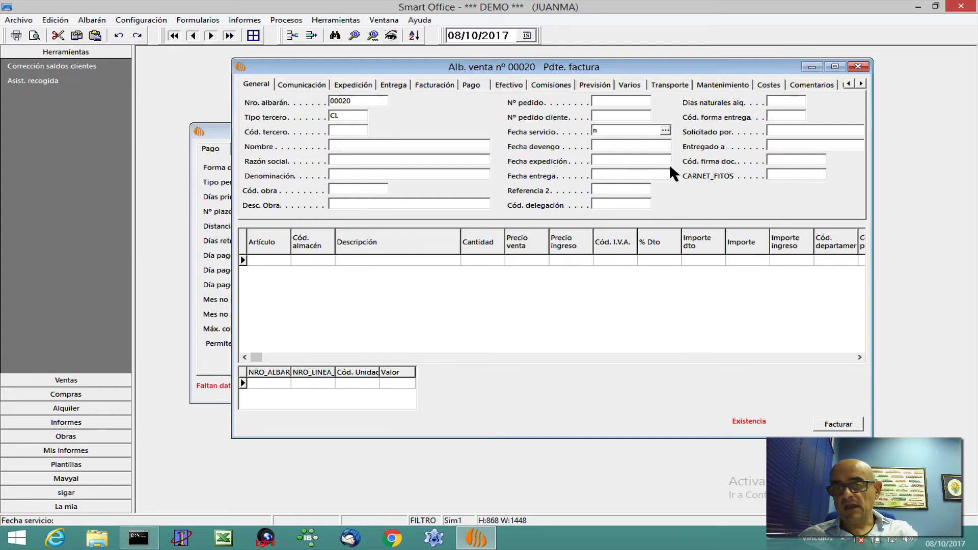
pyautogui.press('Return')
pyautogui.hotkey('shift', 'Tab')
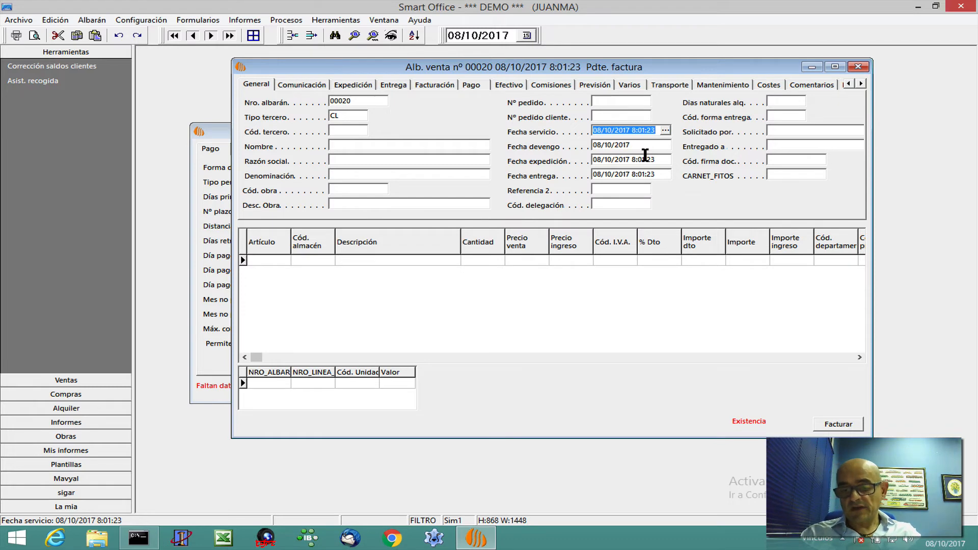
# Enter the shortcut value "t" in Fecha servicio to fill in today's date without a time, and return to that field
pyautogui.write('t')
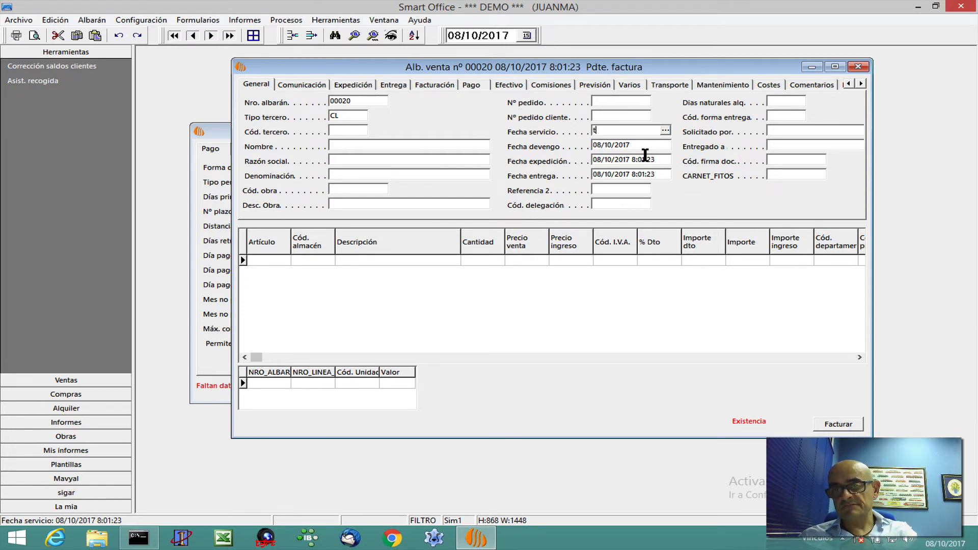
pyautogui.press('Tab')
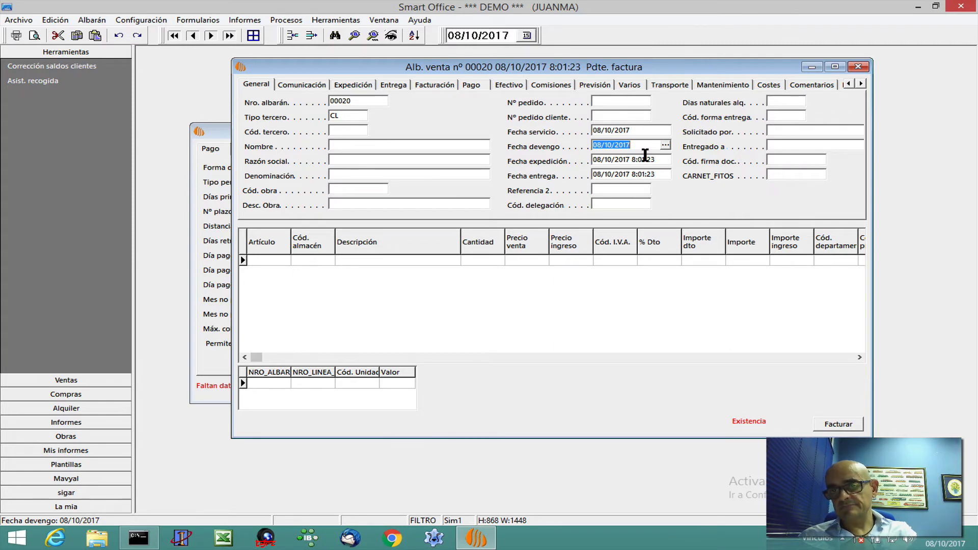
pyautogui.hotkey('shift', 'Tab')
pyautogui.press('Tab')
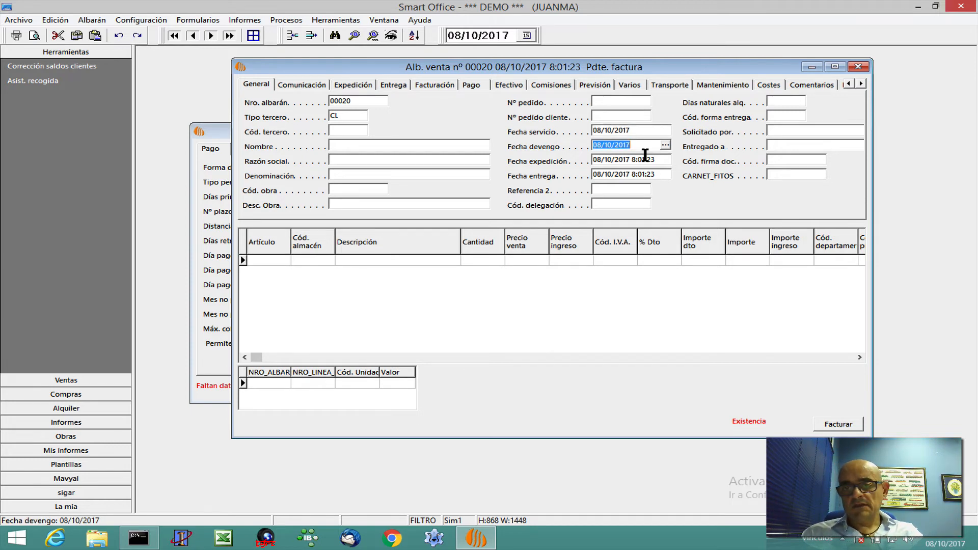
pyautogui.hotkey('shift', 'Tab')
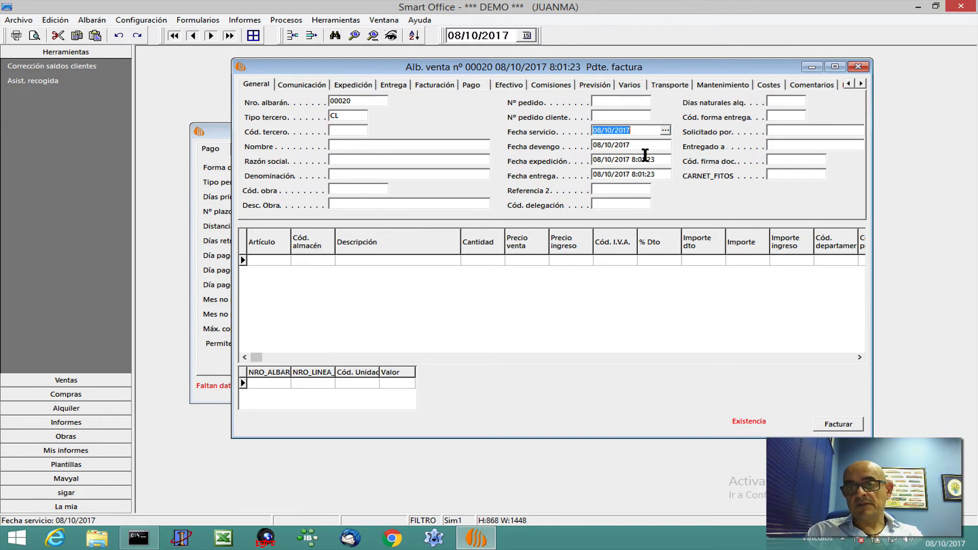
# Enter only the day number "1" in Fecha servicio to set the date to 01/10/2017, and return to that field
pyautogui.write('1')
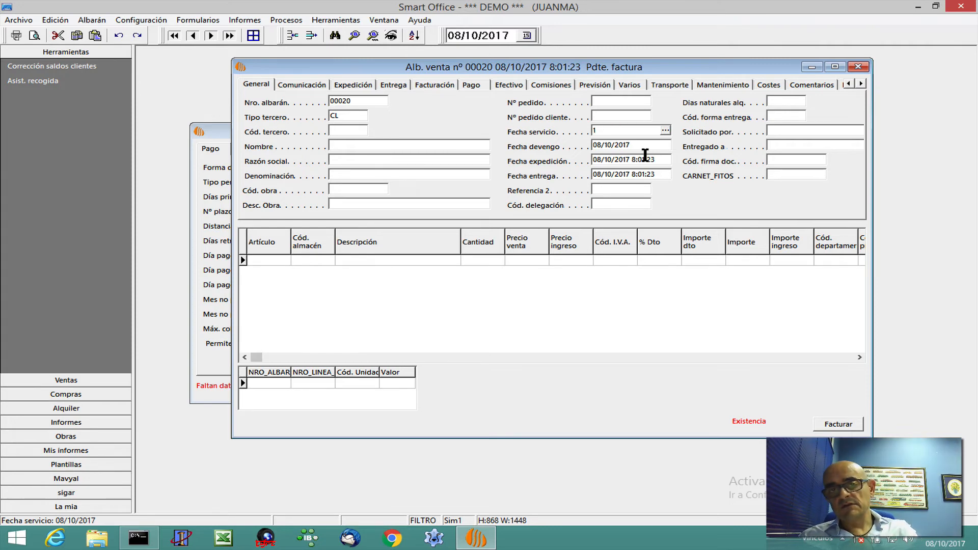
pyautogui.press('Return')
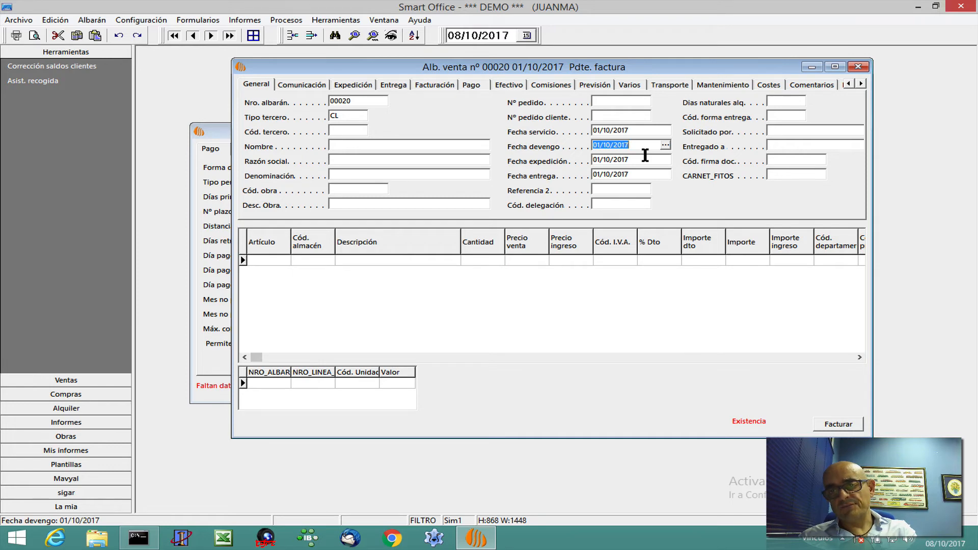
pyautogui.hotkey('shift', 'Tab')
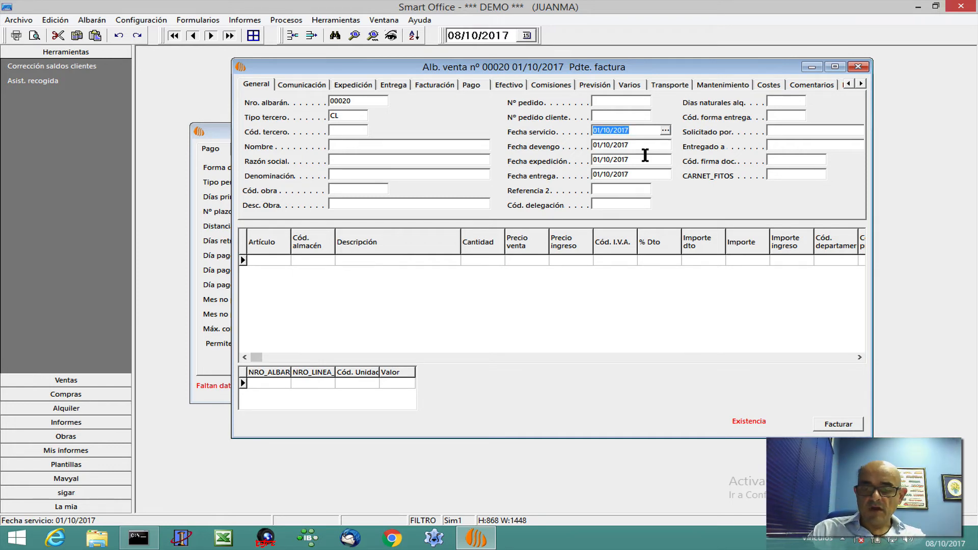
# Enter "t,10" in Fecha servicio to set today's date at 10:00:00, and return to that field
pyautogui.write('t')
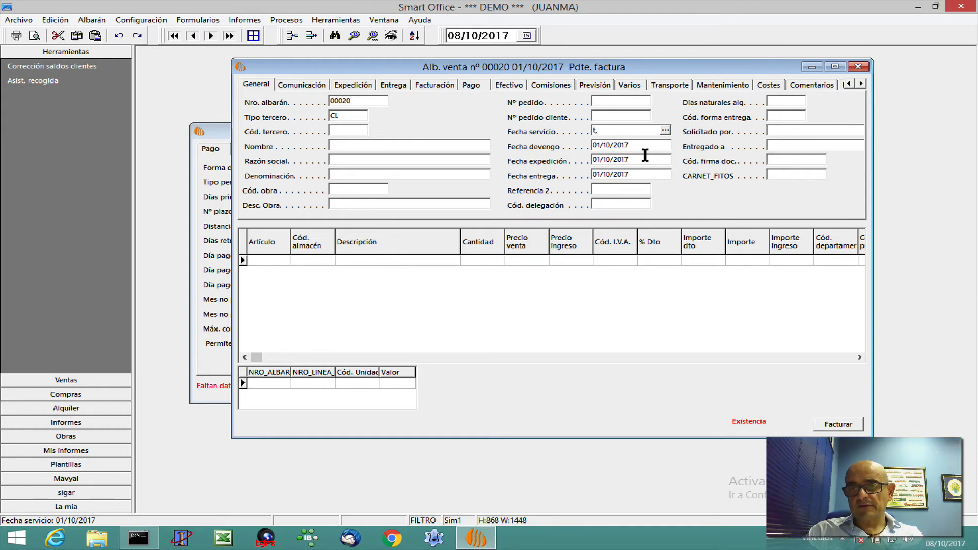
pyautogui.write(',')
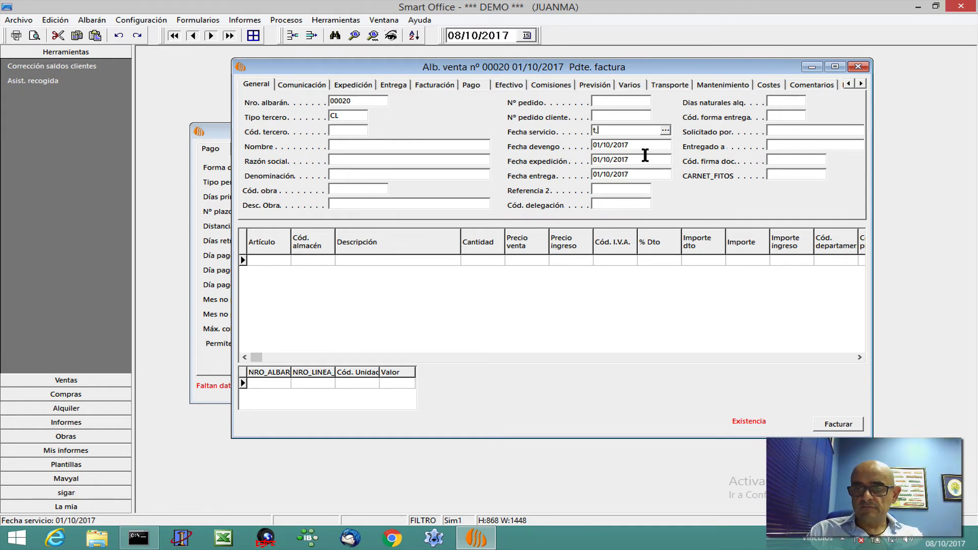
pyautogui.write('10')
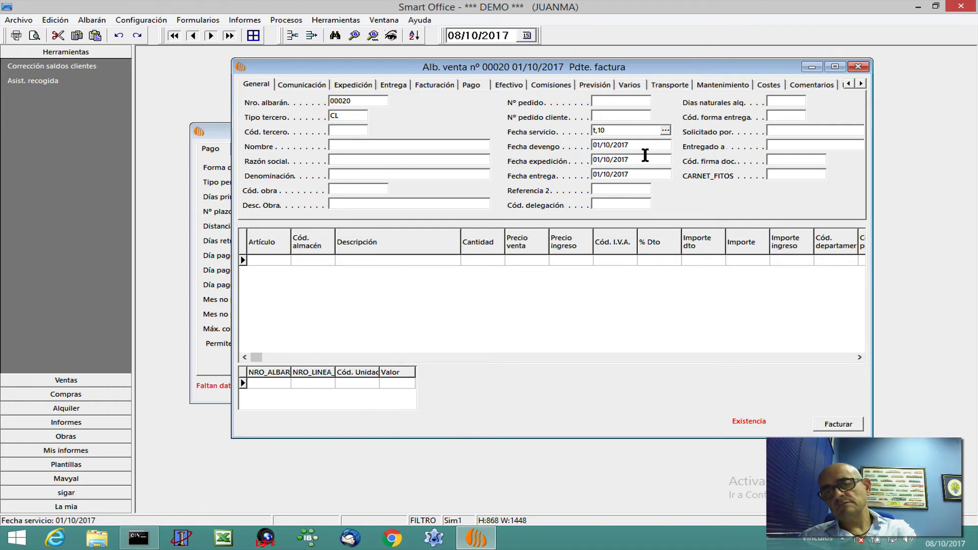
pyautogui.press('Tab')
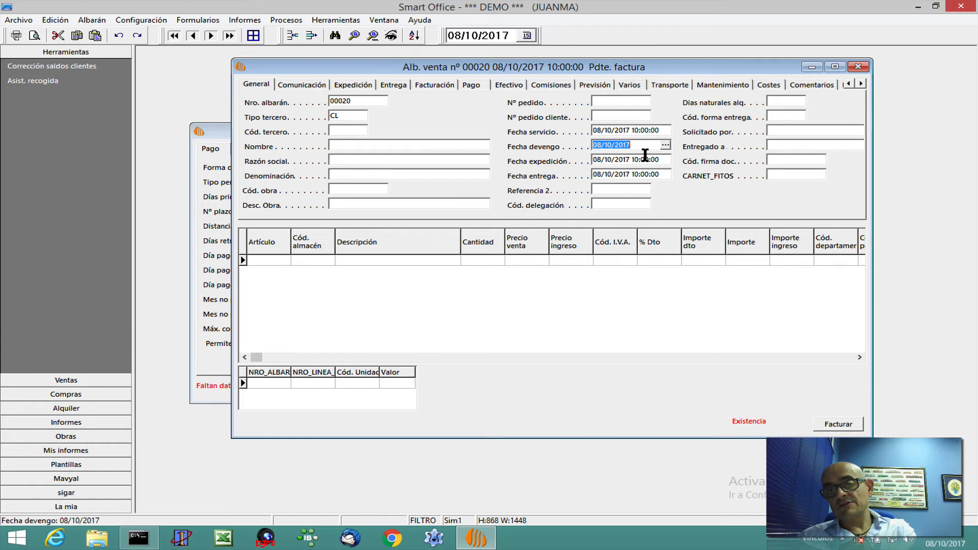
pyautogui.hotkey('shift', 'Tab')
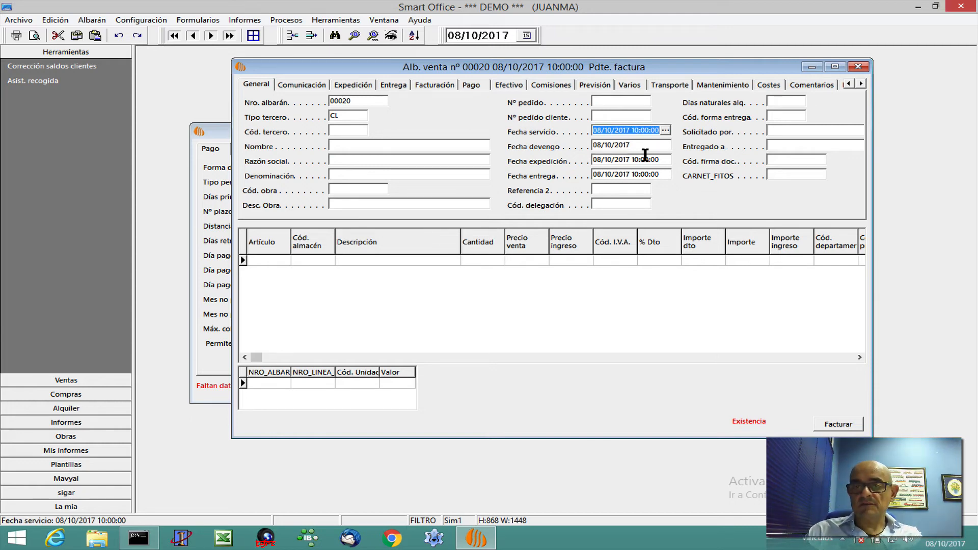
# Enter "109,10" in Fecha servicio to set it to 01/09/2017 10:00:00, and return to that field
pyautogui.write('109')
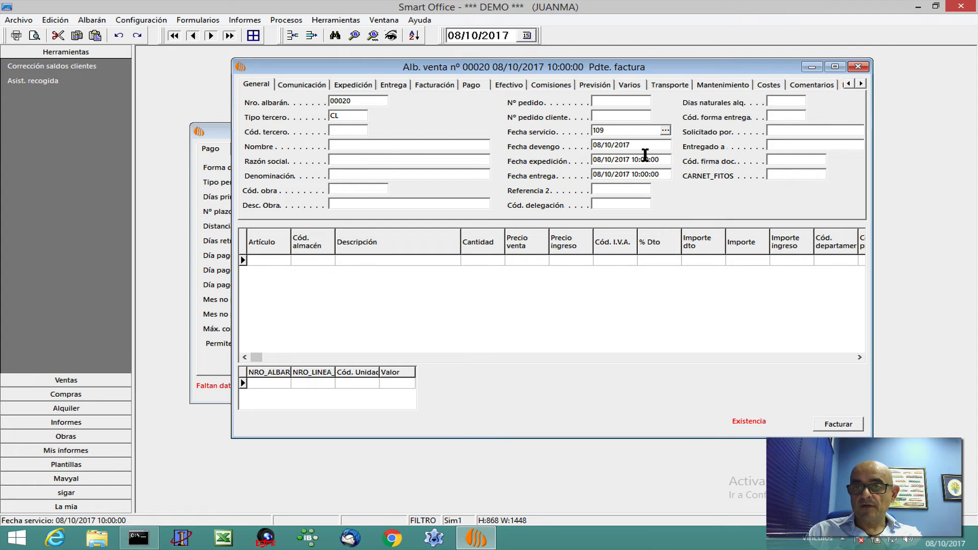
pyautogui.write(',10')
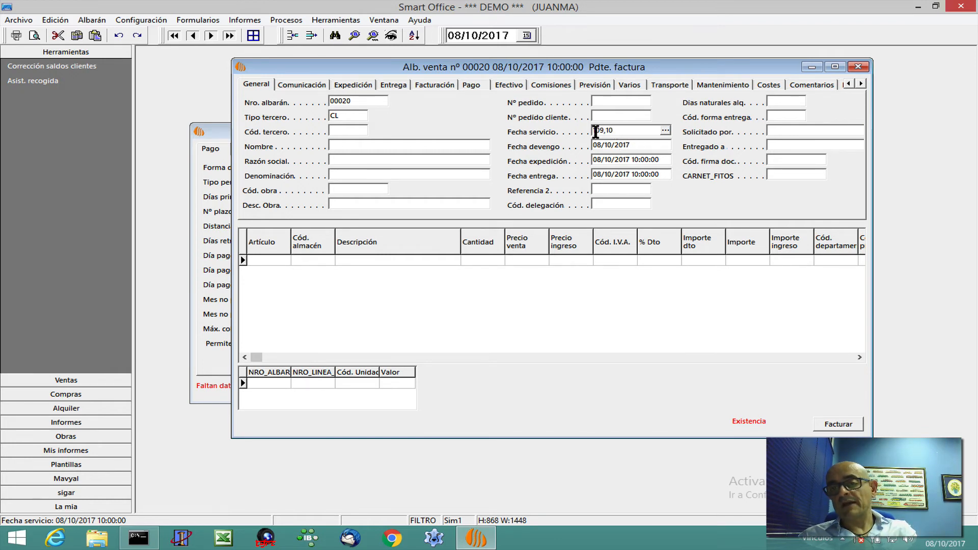
pyautogui.press('Tab')
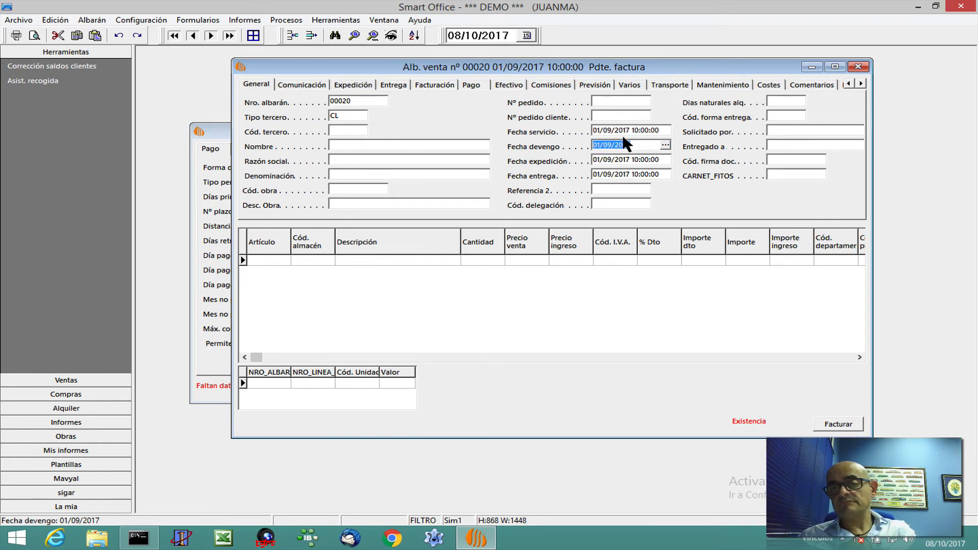
pyautogui.hotkey('shift', 'Tab')
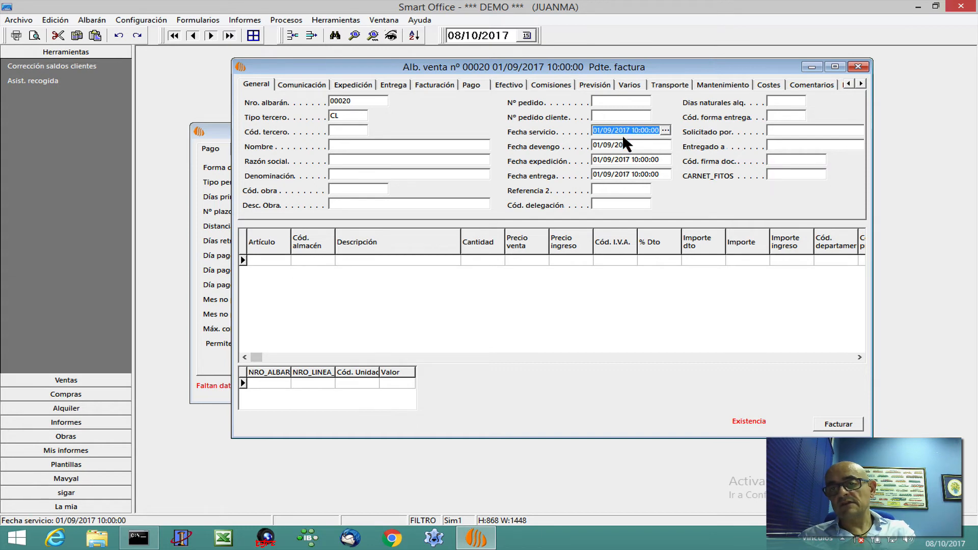
pyautogui.press('Tab')
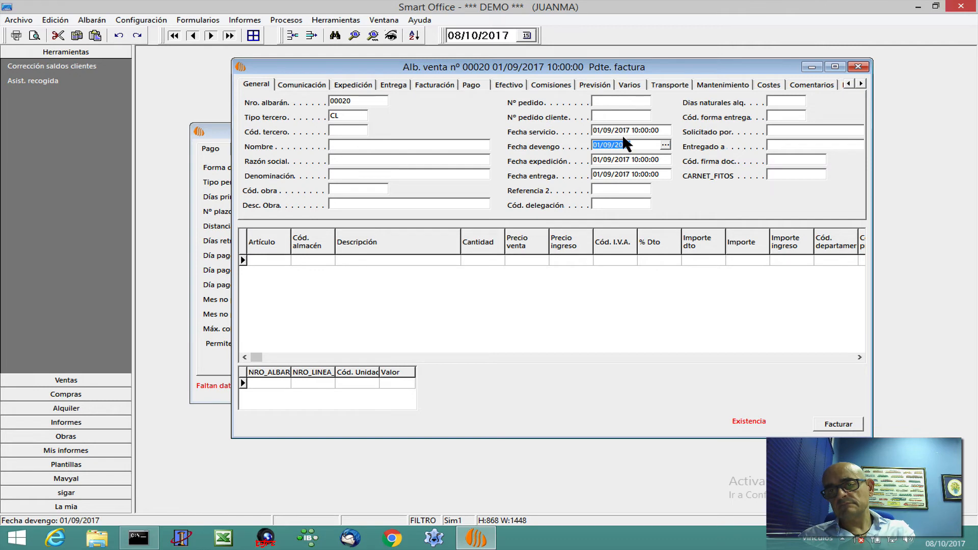
pyautogui.hotkey('shift', 'Tab')
pyautogui.press('Tab')
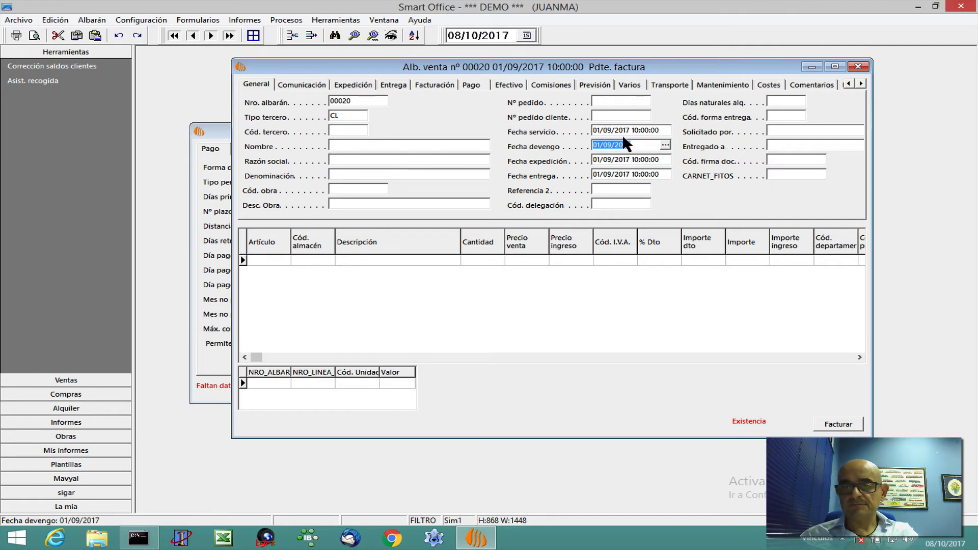
pyautogui.hotkey('shift', 'Tab')
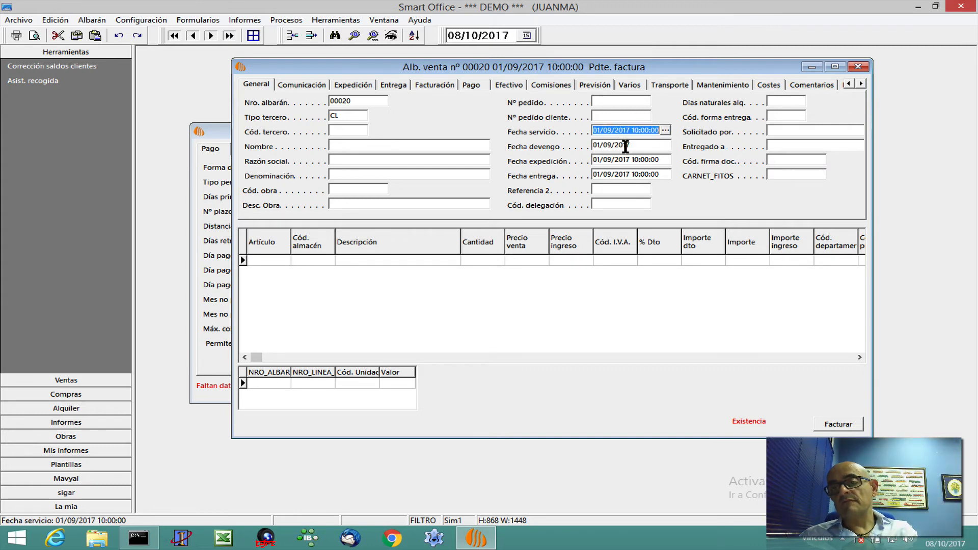
# Choose 19 September 2017 for Fecha servicio from its calendar and accept the date
pyautogui.click(629, 146)
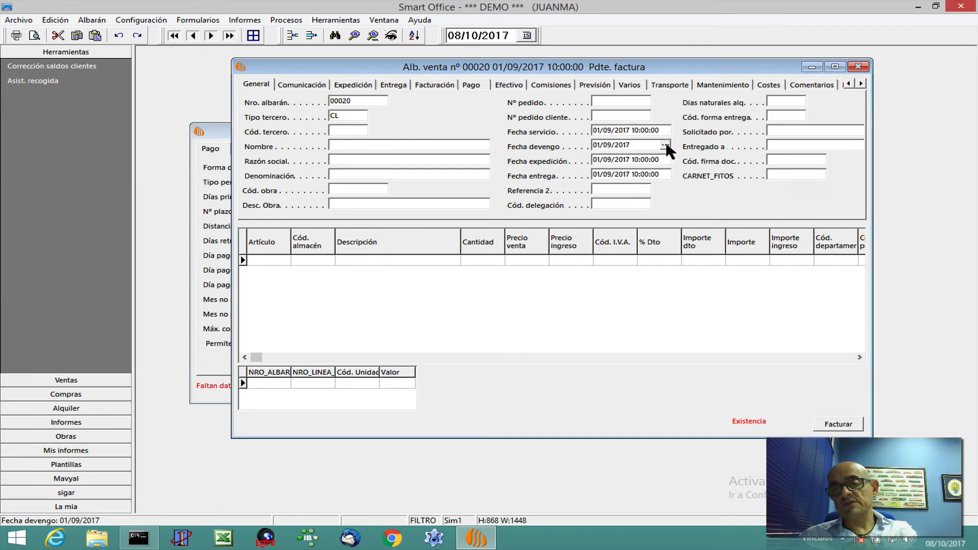
pyautogui.click(647, 132)
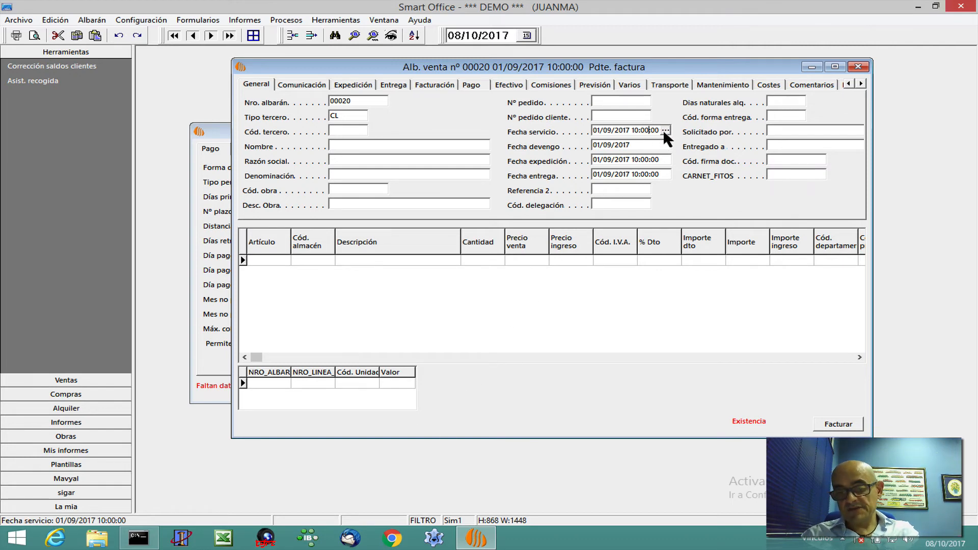
pyautogui.click(665, 130)
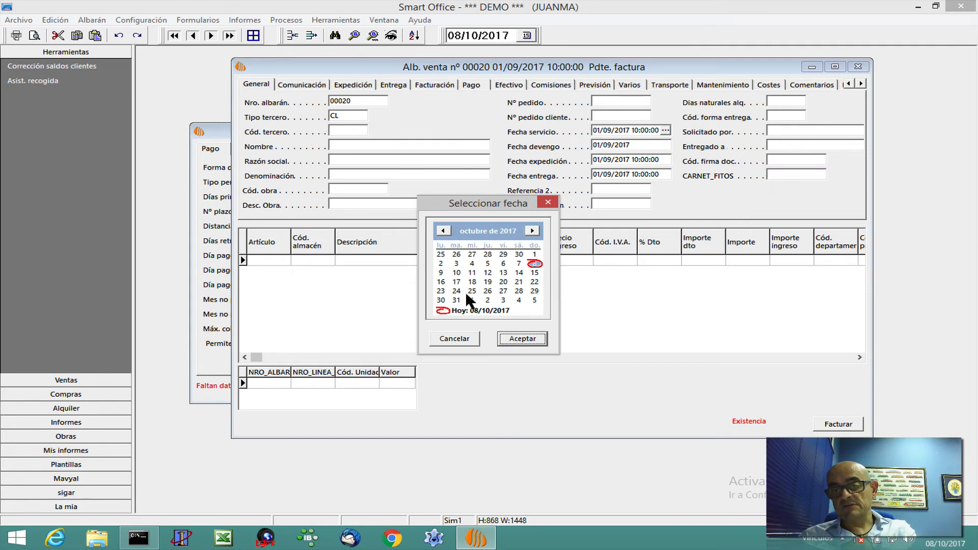
pyautogui.click(441, 230)
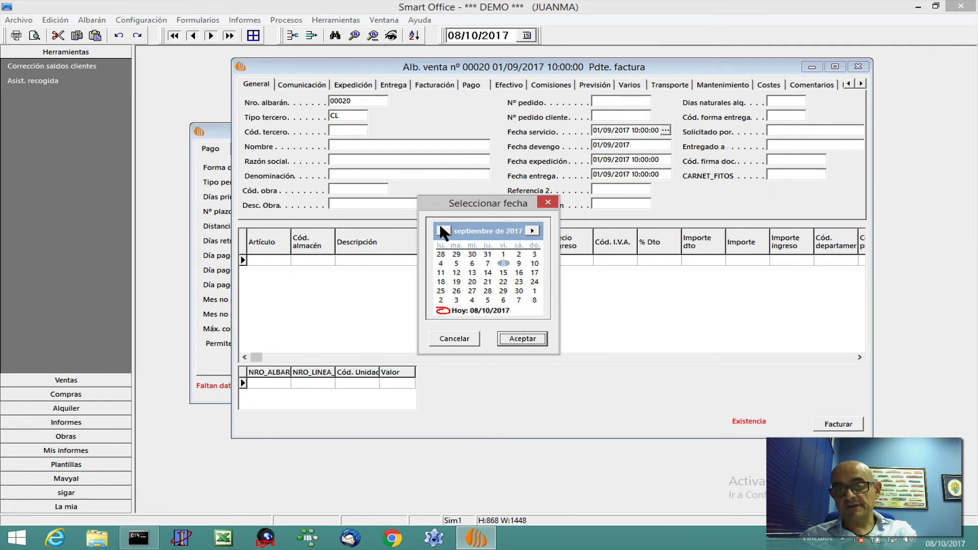
pyautogui.click(456, 282)
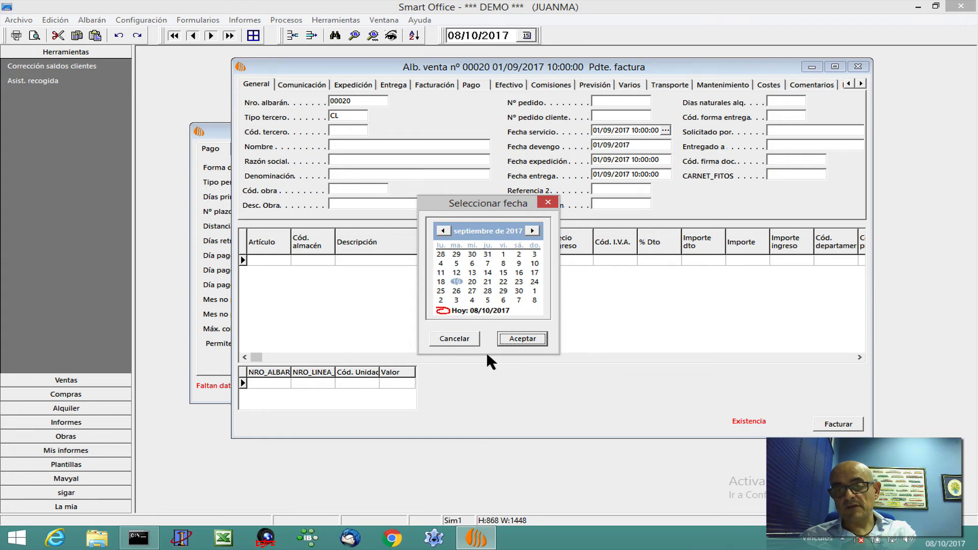
pyautogui.click(529, 338)
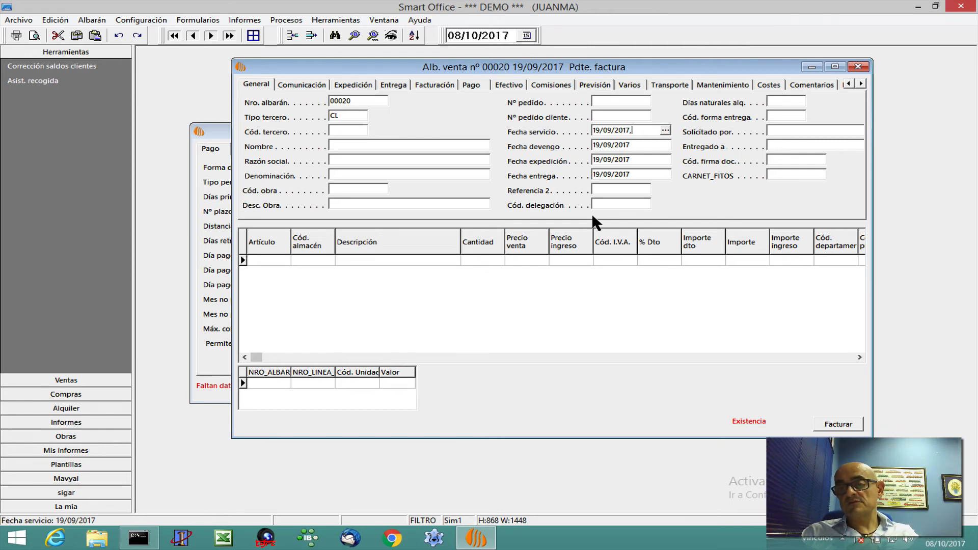
# Add the time 12:30 after the date in Fecha servicio, separated by a comma, and confirm the entry
pyautogui.write('12:')
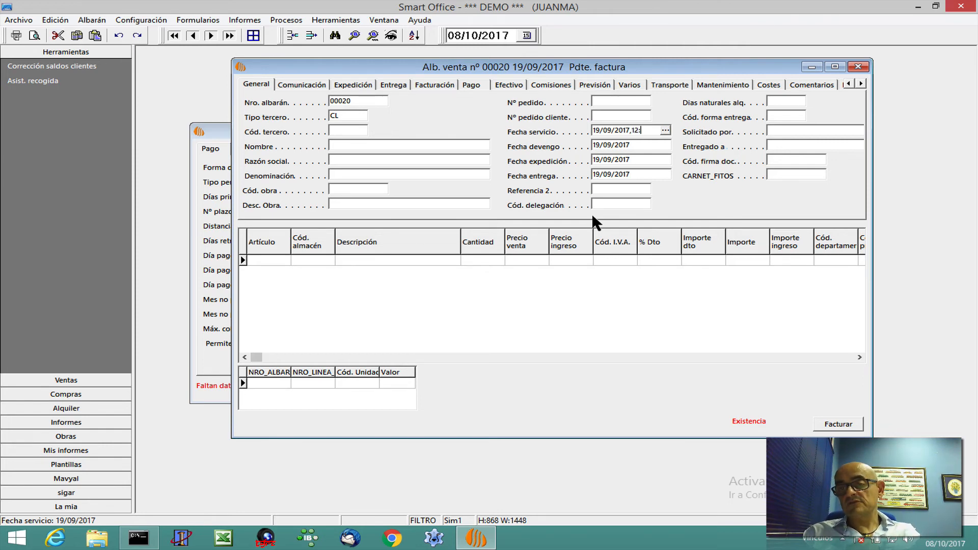
pyautogui.write('30')
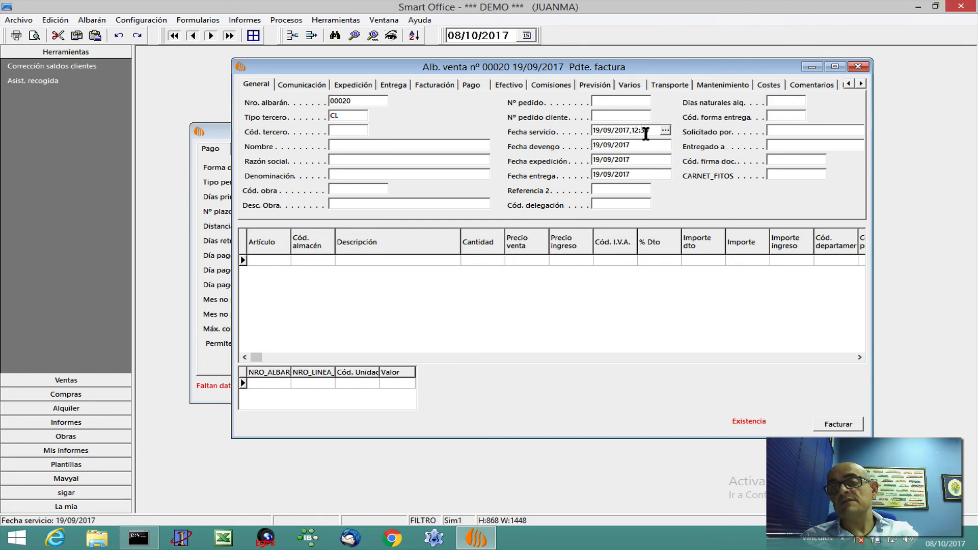
pyautogui.press('Tab')
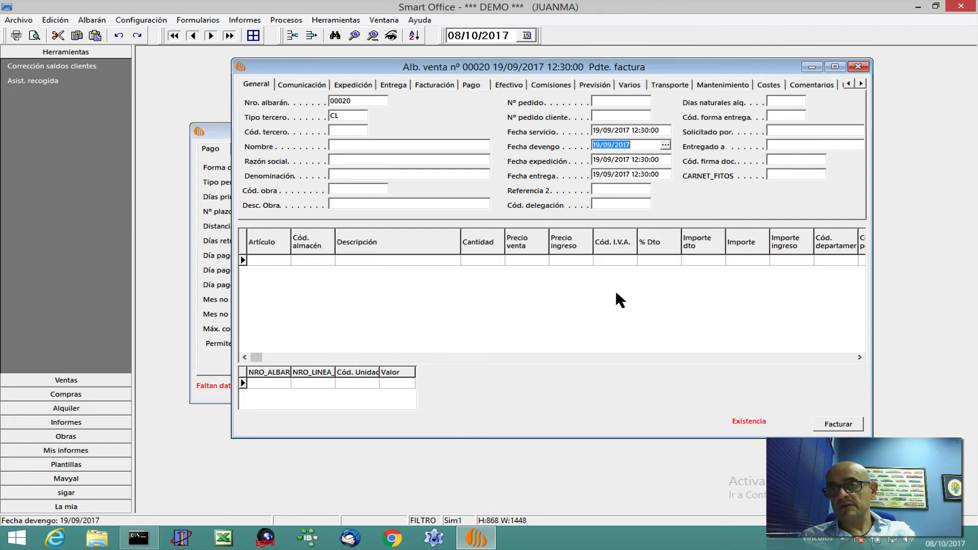
# Move through Fecha servicio, Fecha expedición, Fecha entrega and Referencia 2, and return to Fecha entrega with its content selected
pyautogui.click(658, 132)
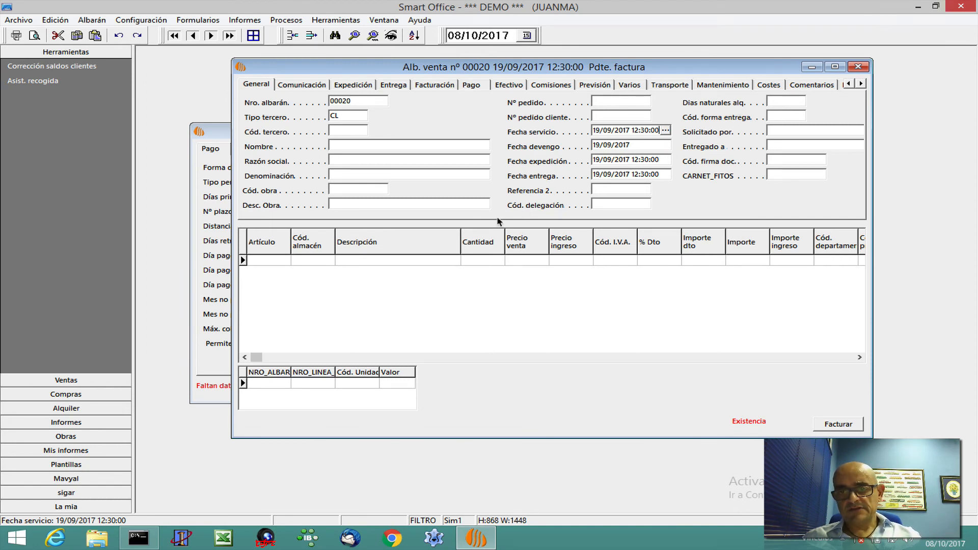
pyautogui.click(618, 161)
pyautogui.click(614, 174)
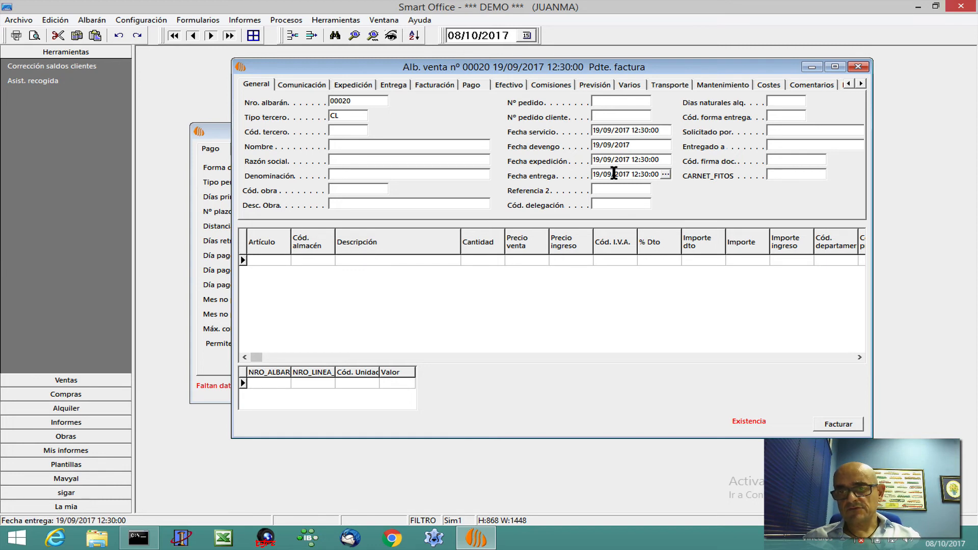
pyautogui.click(614, 188)
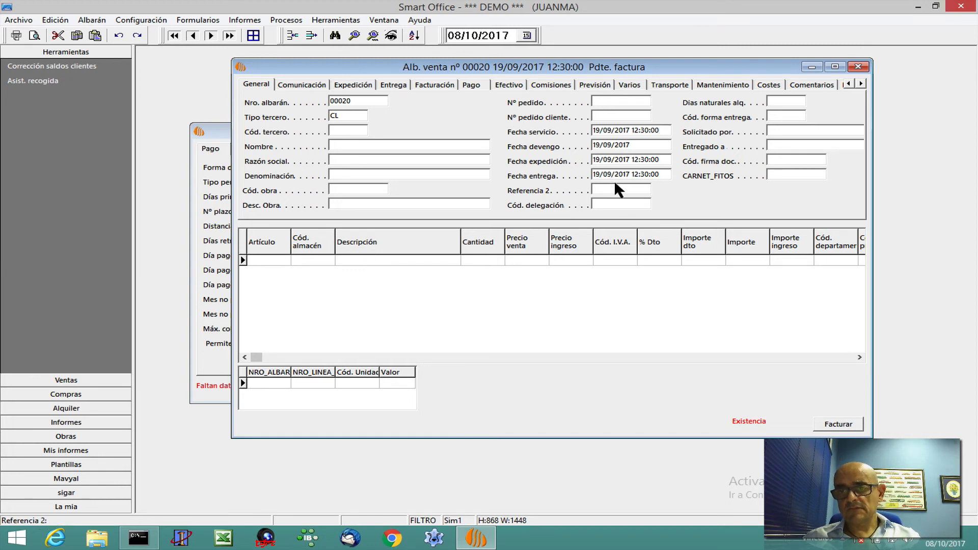
pyautogui.click(614, 176)
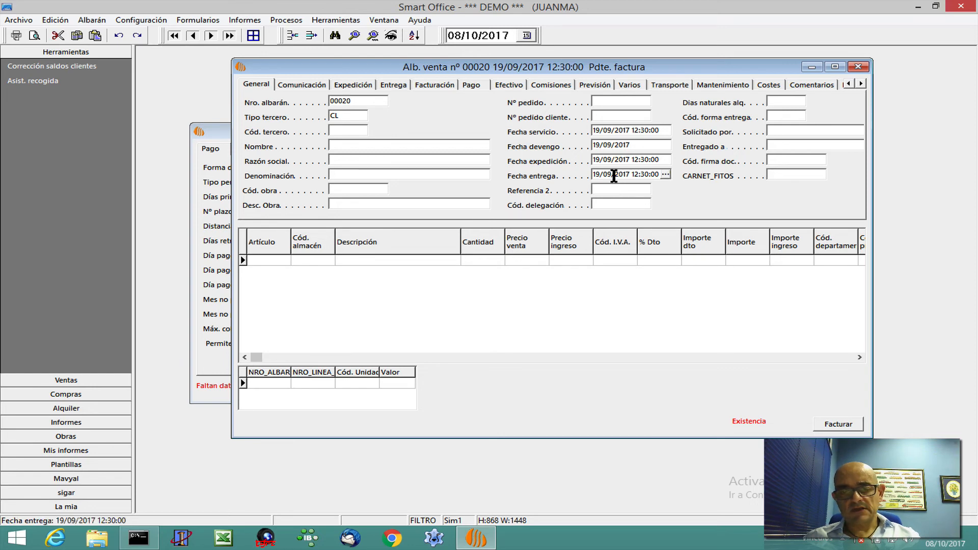
pyautogui.hotkey('shift', 'Tab')
pyautogui.press('Tab')
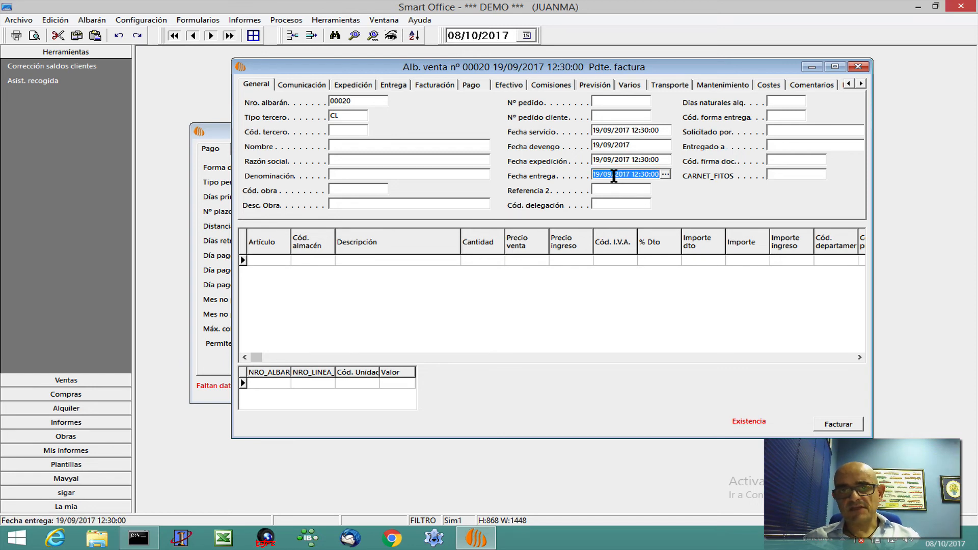
# Go to the Artículo cell of the first delivery note line and open its product lookup list
pyautogui.press('Tab')
pyautogui.press('Tab')
pyautogui.press('Tab')
pyautogui.press('Tab')
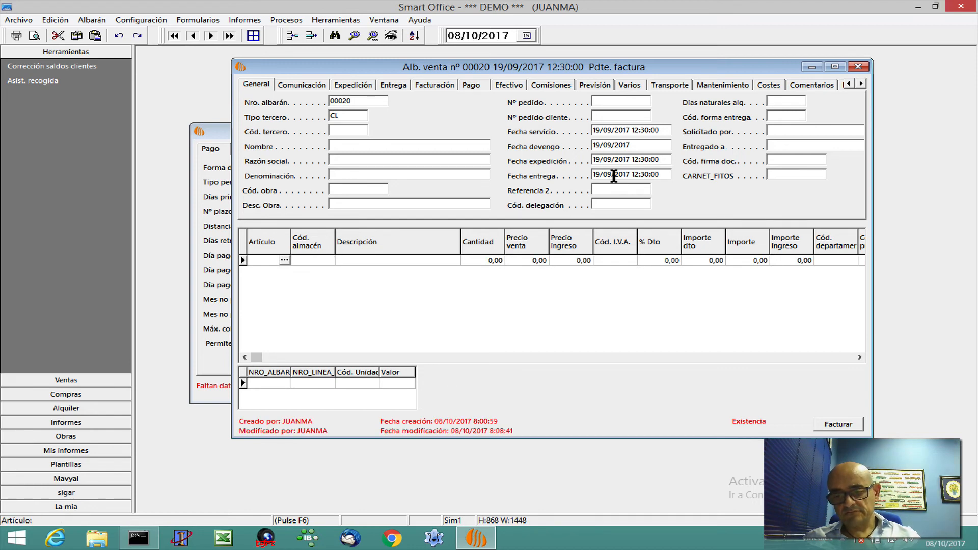
pyautogui.press('F6')
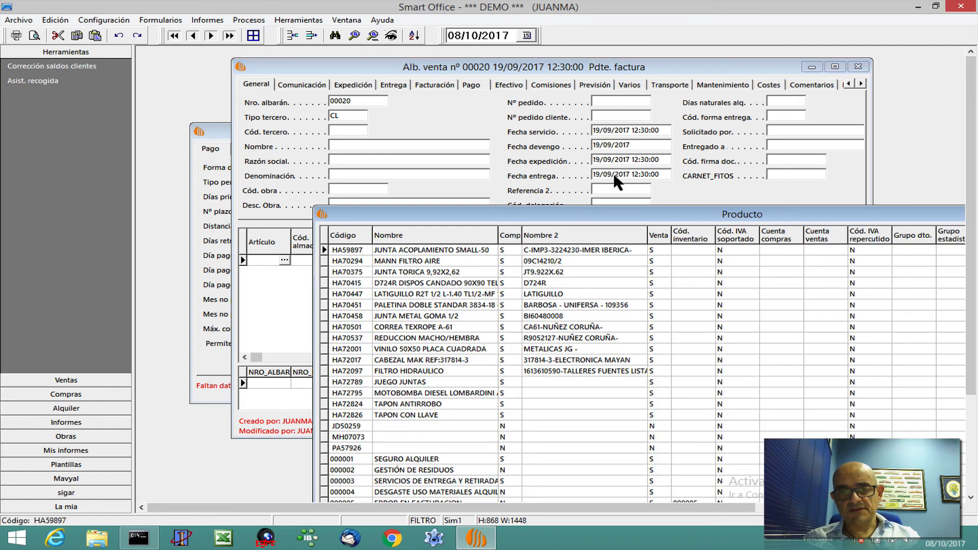
# Choose product 000013, FOCO HALOGENO HLC1500, from the product list for the first delivery note line
pyautogui.press('Down')
pyautogui.press('Down')
pyautogui.press('Down')
pyautogui.press('Down')
pyautogui.press('Down')
pyautogui.press('Down')
pyautogui.press('Down')
pyautogui.press('Down')
pyautogui.press('Down')
pyautogui.press('Down')
pyautogui.press('Down')
pyautogui.press('Down')
pyautogui.press('Down')
pyautogui.press('Down')
pyautogui.press('Down')
pyautogui.press('Down')
pyautogui.press('Down')
pyautogui.press('Down')
pyautogui.press('Down')
pyautogui.press('Down')
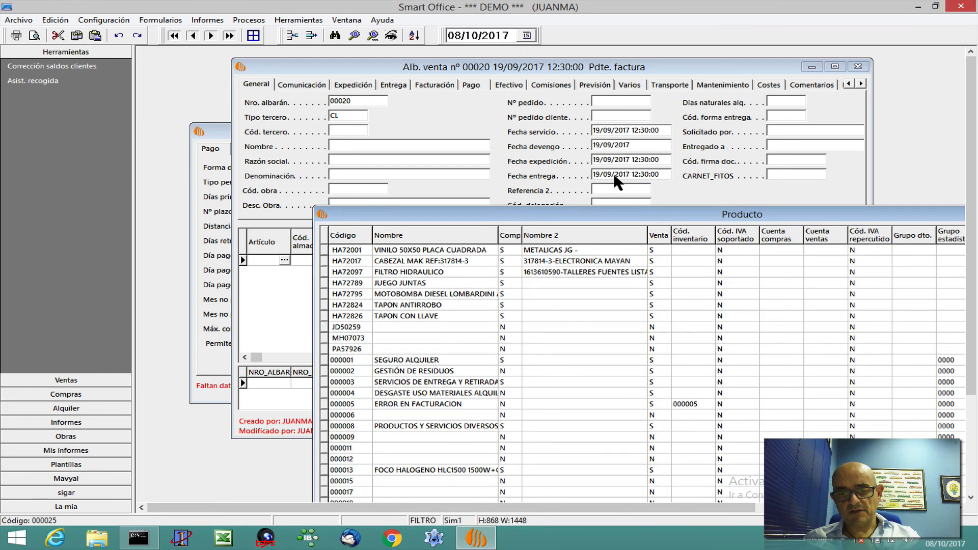
pyautogui.press('Up')
pyautogui.press('Up')
pyautogui.press('Up')
pyautogui.press('Up')
pyautogui.press('Up')
pyautogui.press('Up')
pyautogui.press('Up')
pyautogui.press('Up')
pyautogui.press('Up')
pyautogui.press('Up')
pyautogui.press('Up')
pyautogui.press('Up')
pyautogui.press('Up')
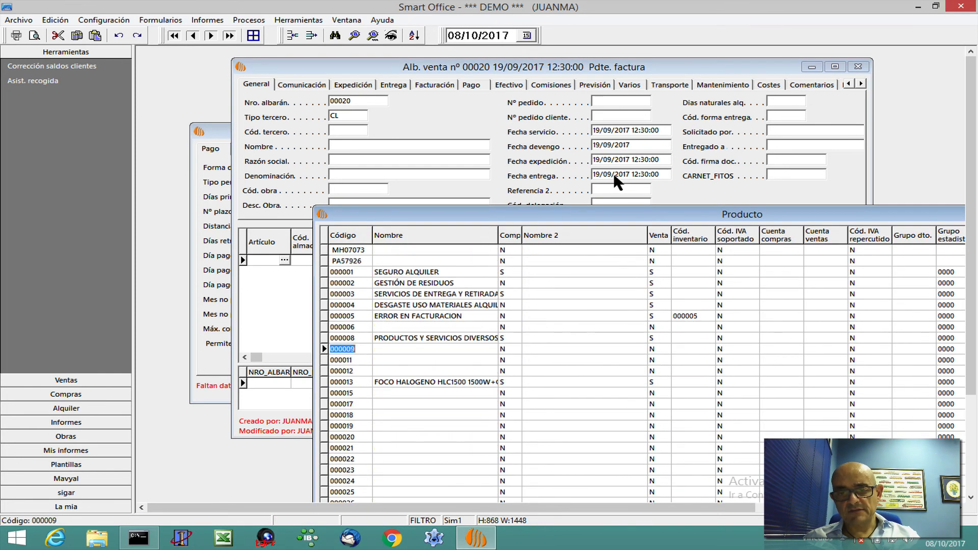
pyautogui.press('Down')
pyautogui.press('Down')
pyautogui.press('Down')
pyautogui.press('Return')
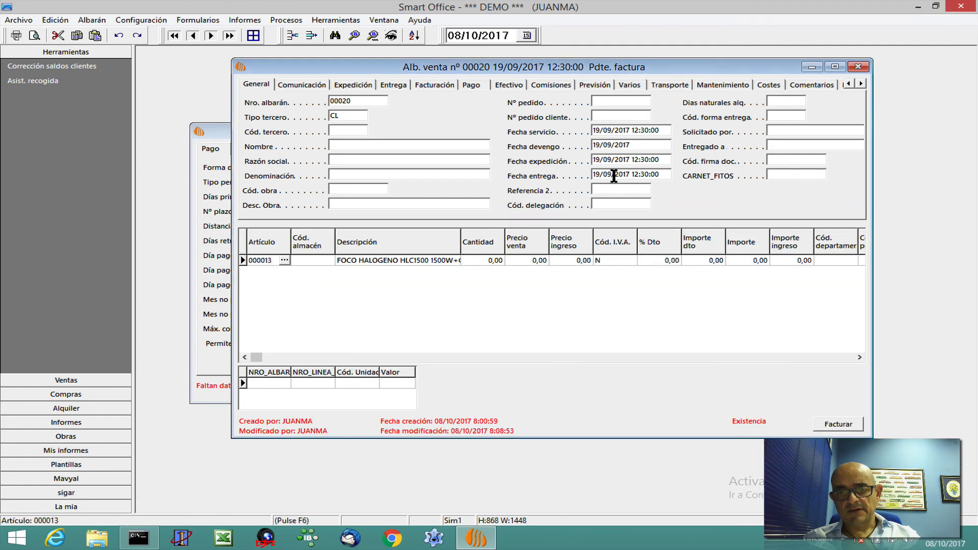
# Set Cantidad to 45 and Precio venta to 120 on the line for article 000013
pyautogui.press('Return')
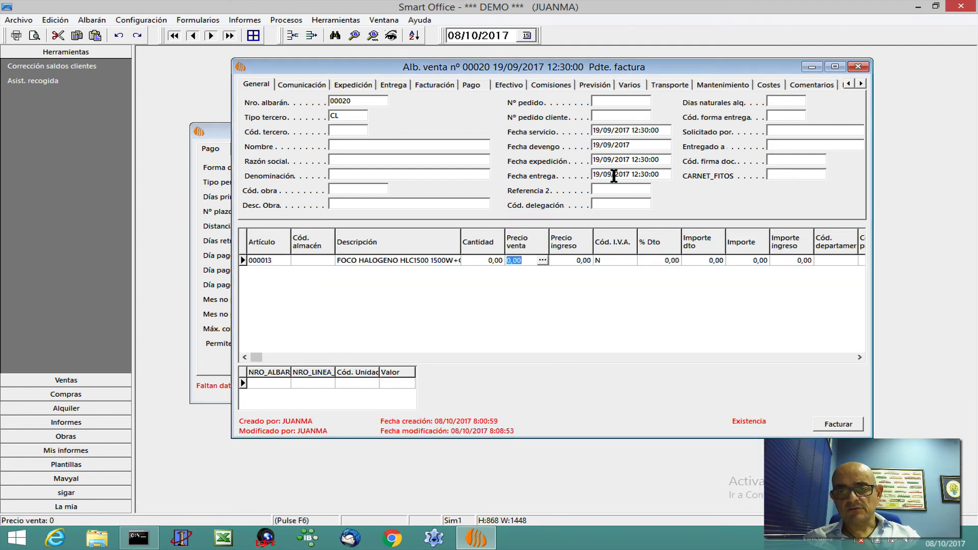
pyautogui.hotkey('shift', 'Tab')
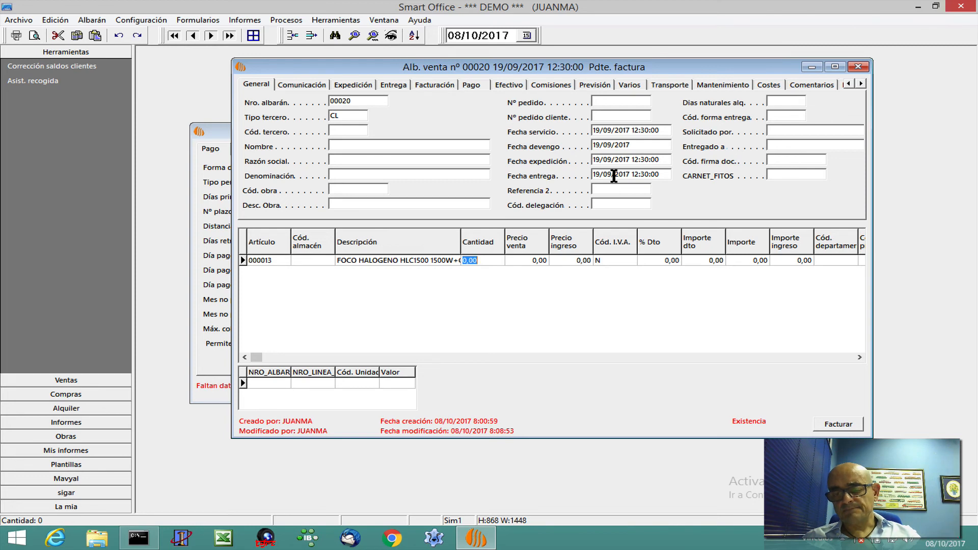
pyautogui.press('Left')
pyautogui.press('Right')
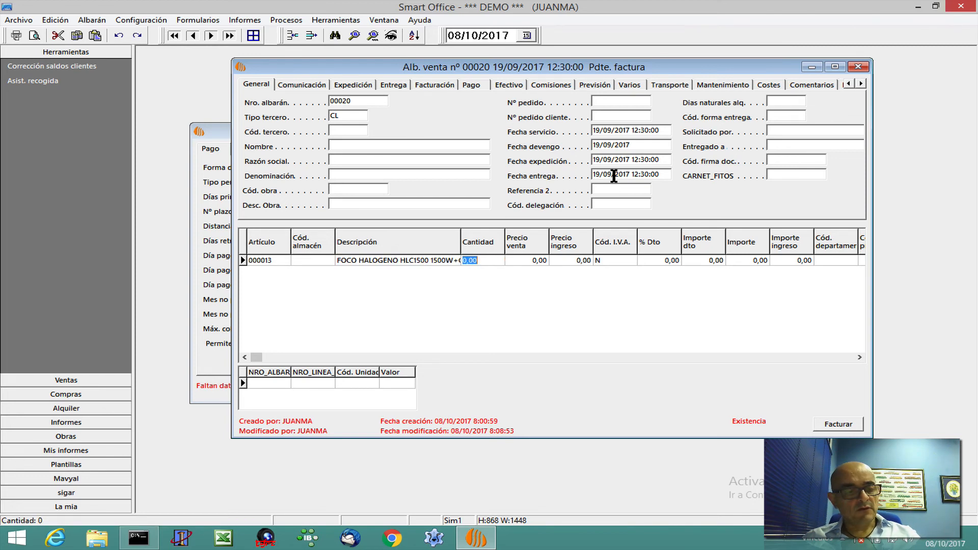
pyautogui.press('Right')
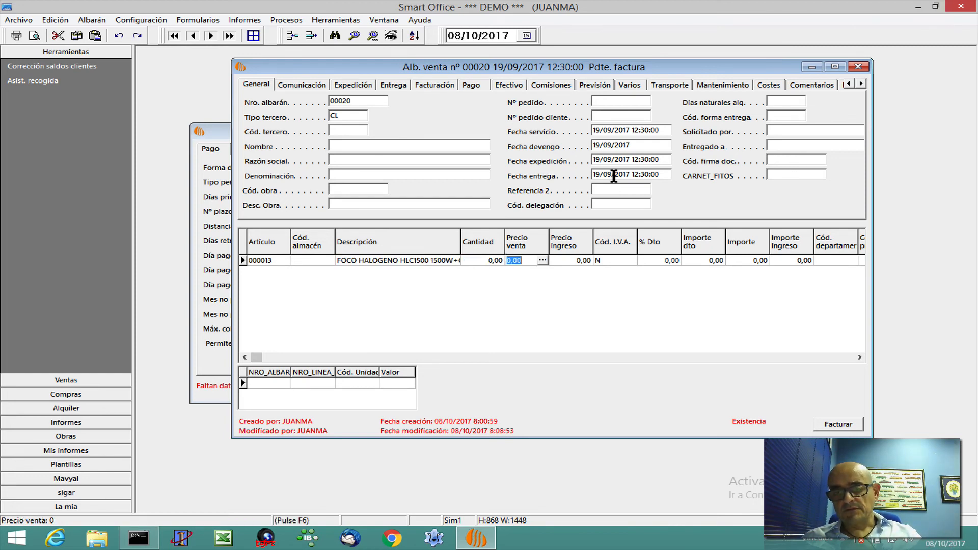
pyautogui.press('Left')
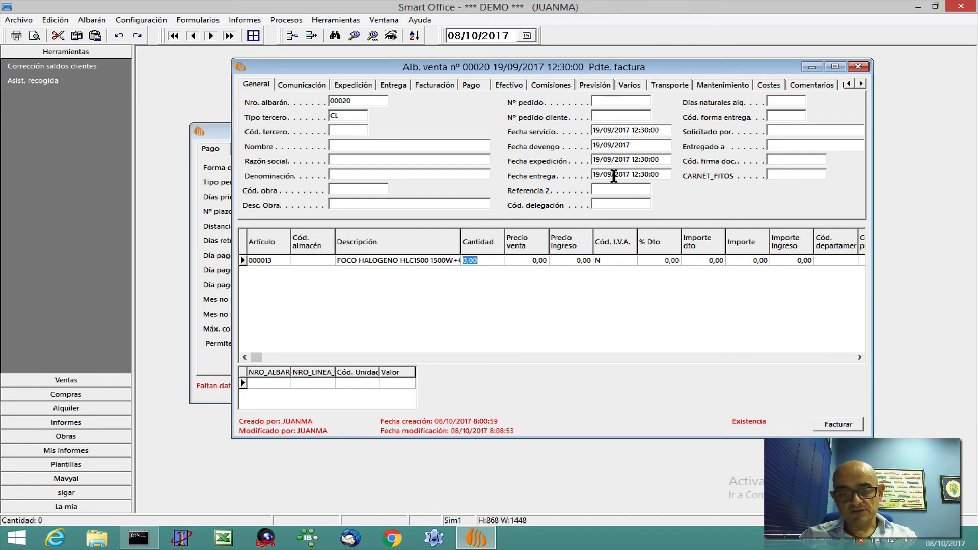
pyautogui.write('45')
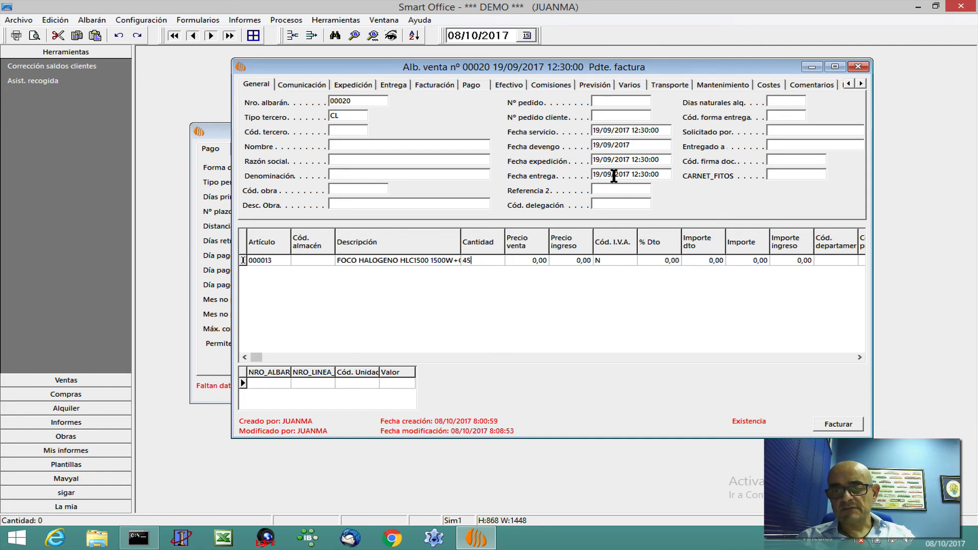
pyautogui.press('Return')
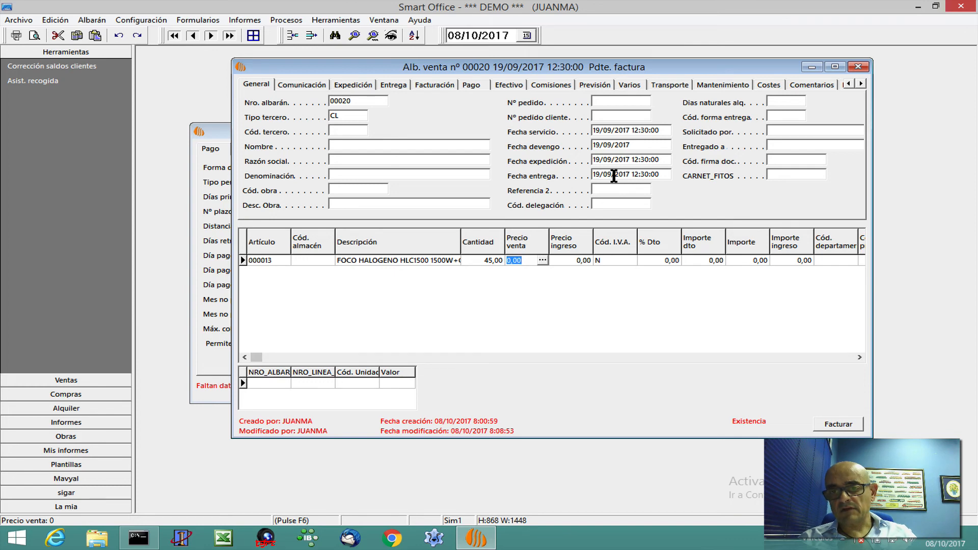
pyautogui.write('120')
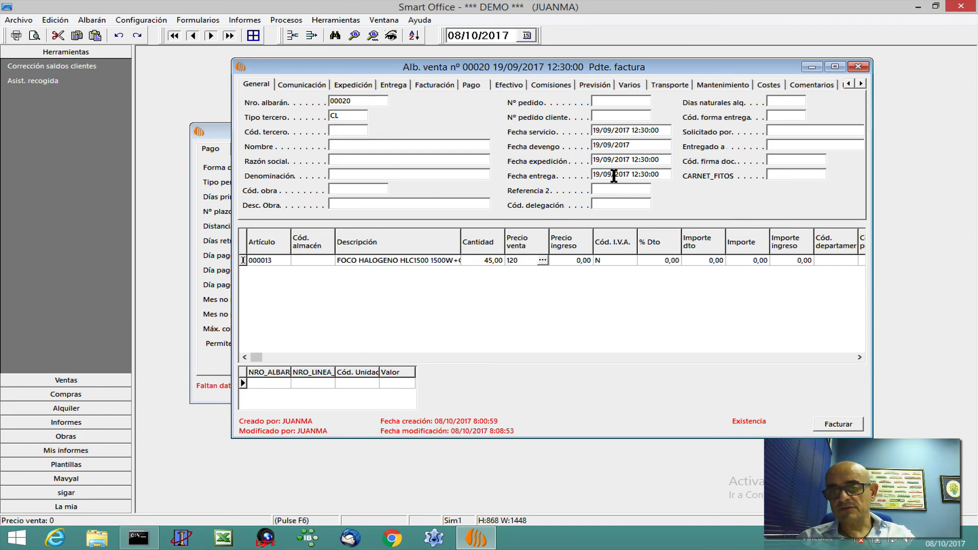
pyautogui.press('Return')
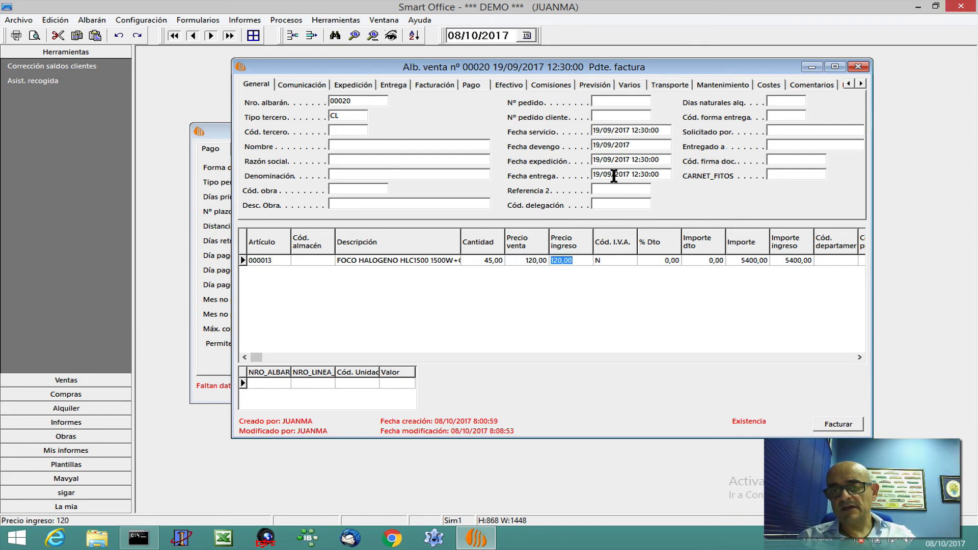
# Move forward through the line's cells from Precio ingreso and back again to Cantidad
pyautogui.press('Return')
pyautogui.press('Return')
pyautogui.press('Return')
pyautogui.hotkey('shift', 'Tab')
pyautogui.hotkey('shift', 'Tab')
pyautogui.hotkey('shift', 'Tab')
pyautogui.hotkey('shift', 'Tab')
pyautogui.hotkey('shift', 'Tab')
pyautogui.hotkey('shift', 'Tab')
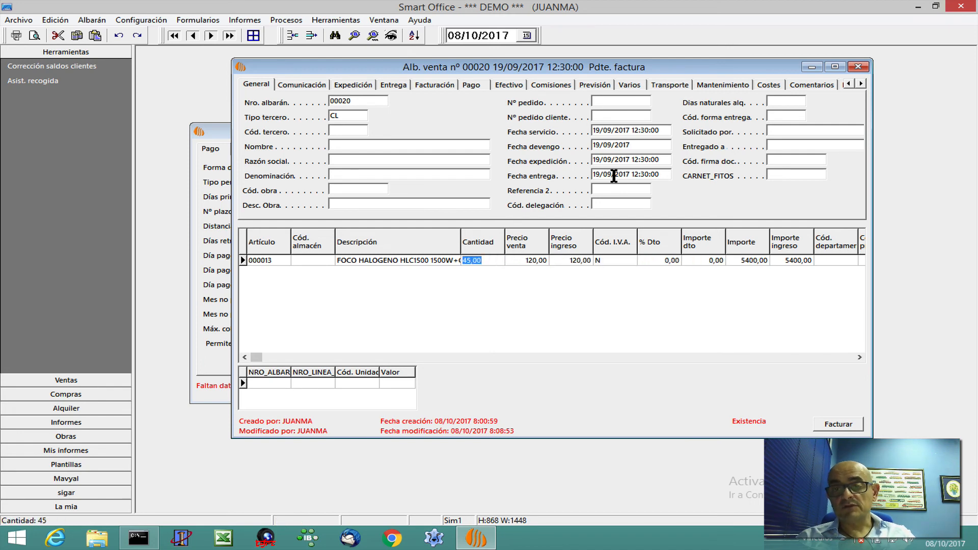
pyautogui.press('Tab')
pyautogui.hotkey('shift', 'Tab')
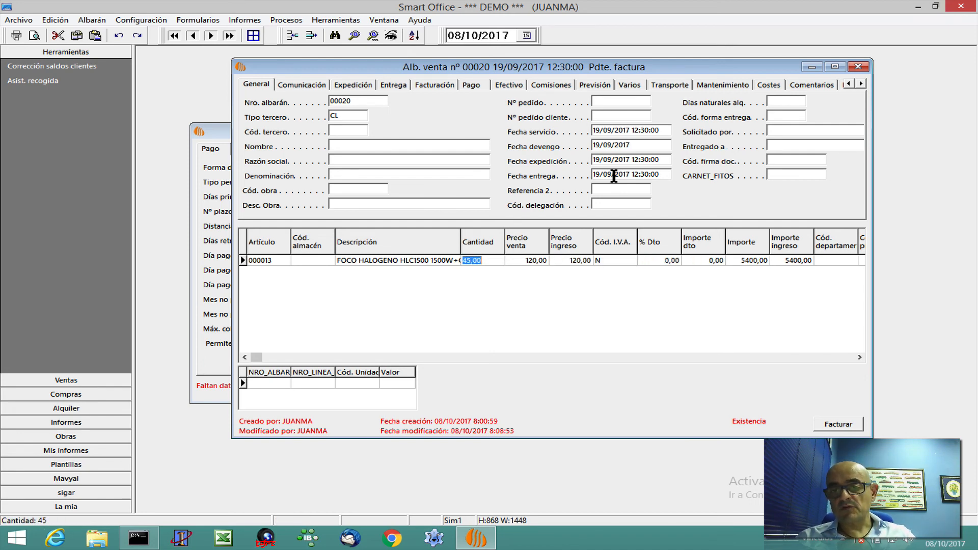
# Set Precio venta of the article 000013 line to 120,56, using a decimal comma
pyautogui.press('Tab')
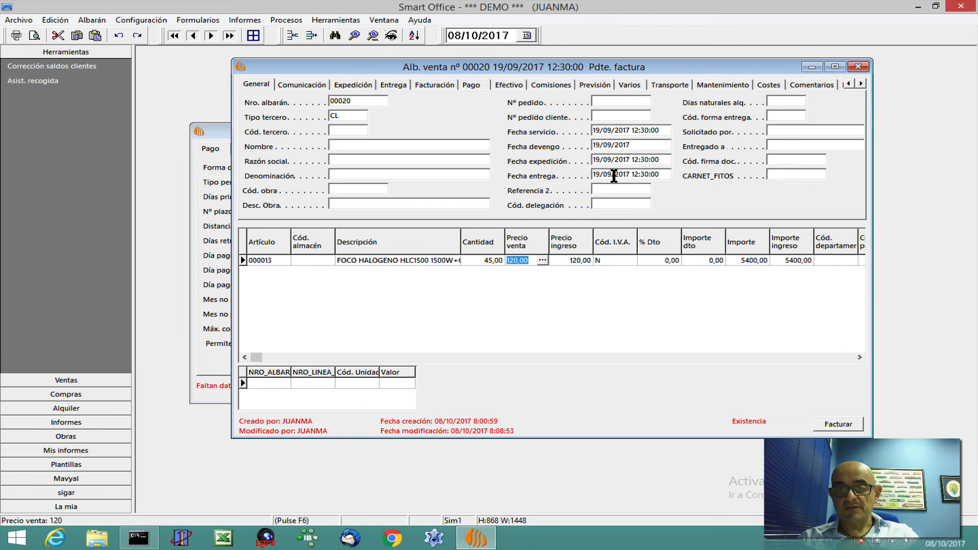
pyautogui.write('12')
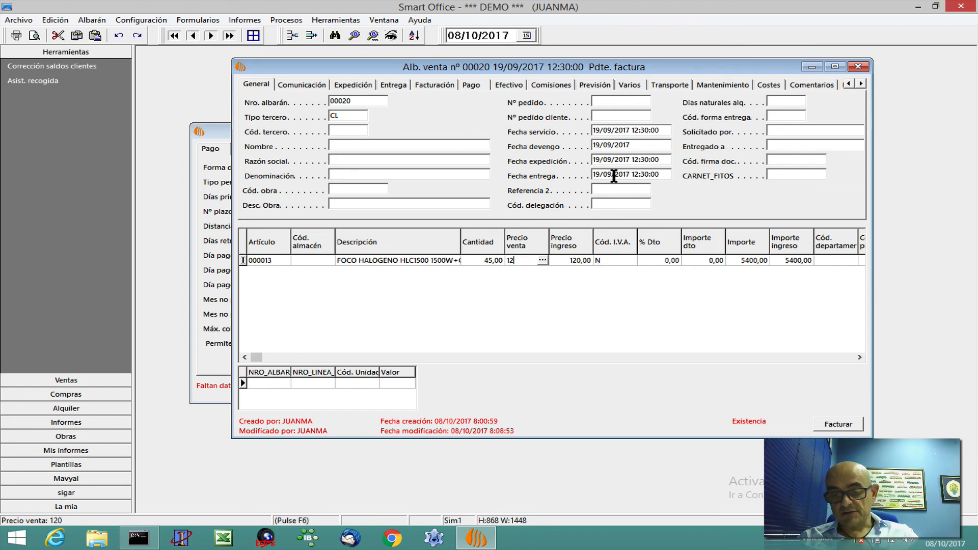
pyautogui.write('0')
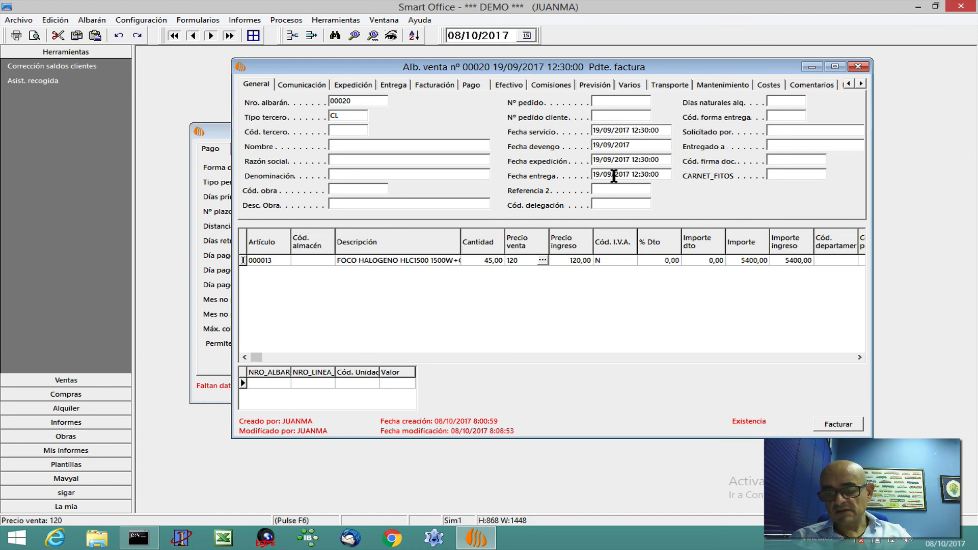
pyautogui.write(',')
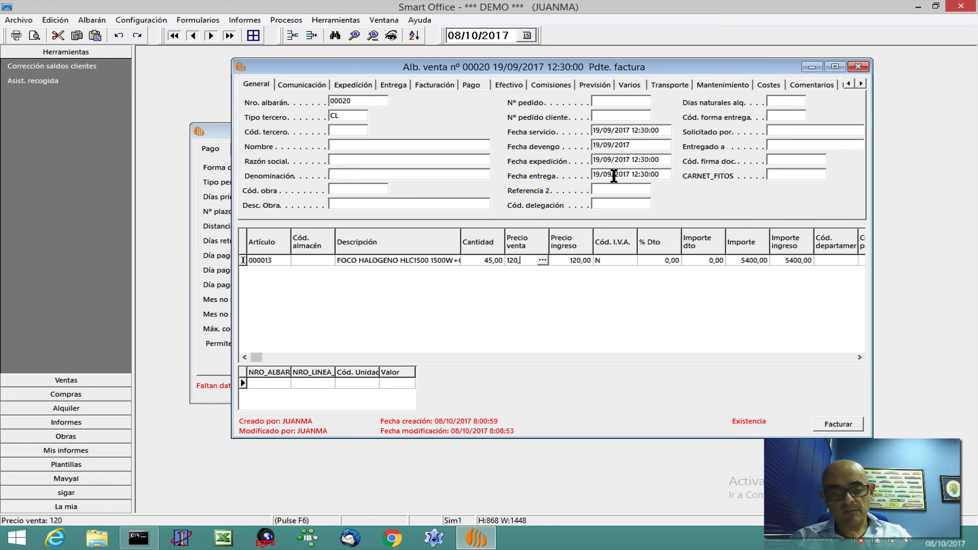
pyautogui.write('56')
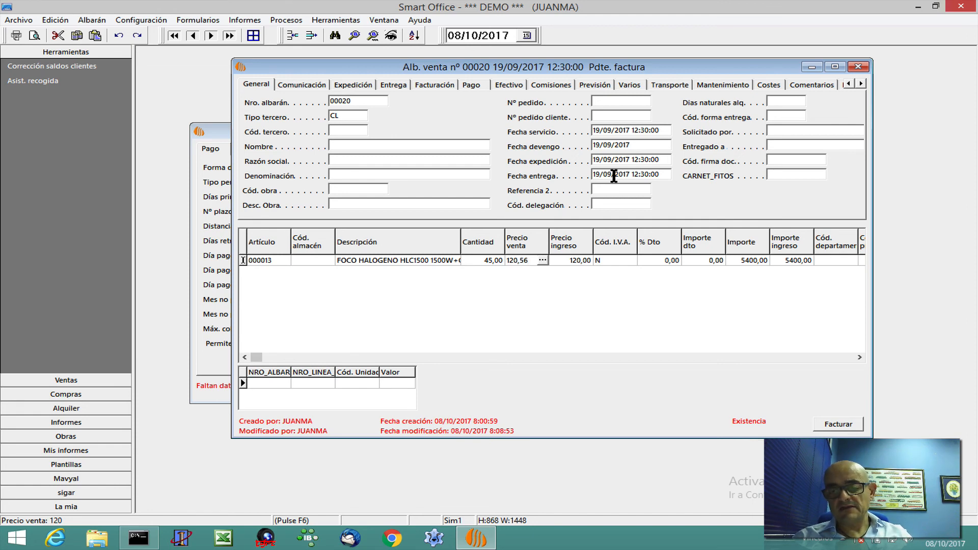
pyautogui.press('Return')
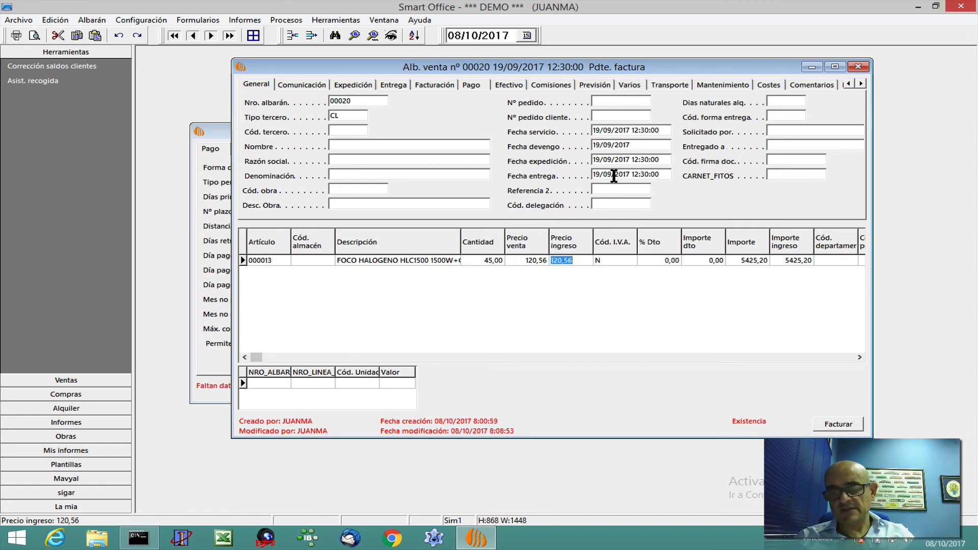
# Set Cantidad of the article 000013 line to 23,47 and start a second delivery note line
pyautogui.hotkey('shift', 'Tab')
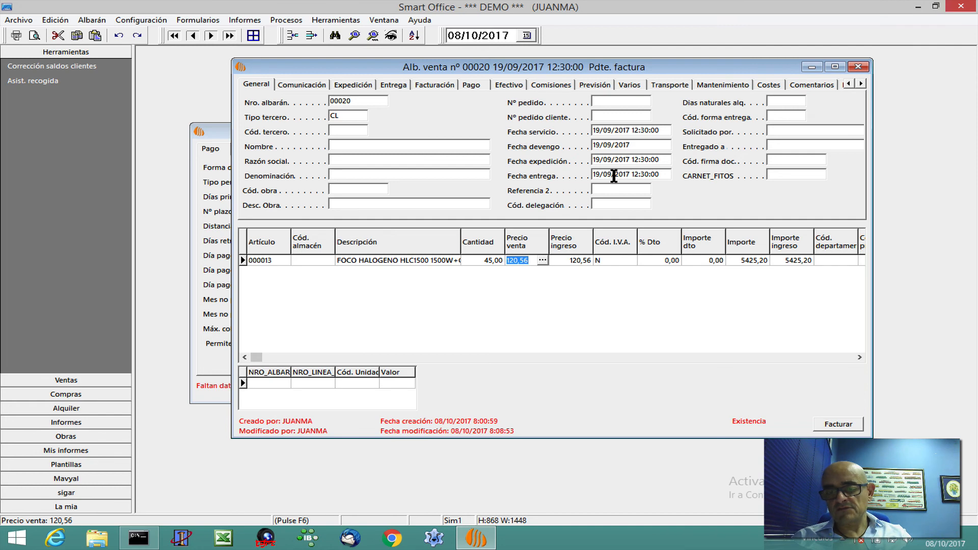
pyautogui.press('Tab')
pyautogui.hotkey('shift', 'Tab')
pyautogui.hotkey('shift', 'Tab')
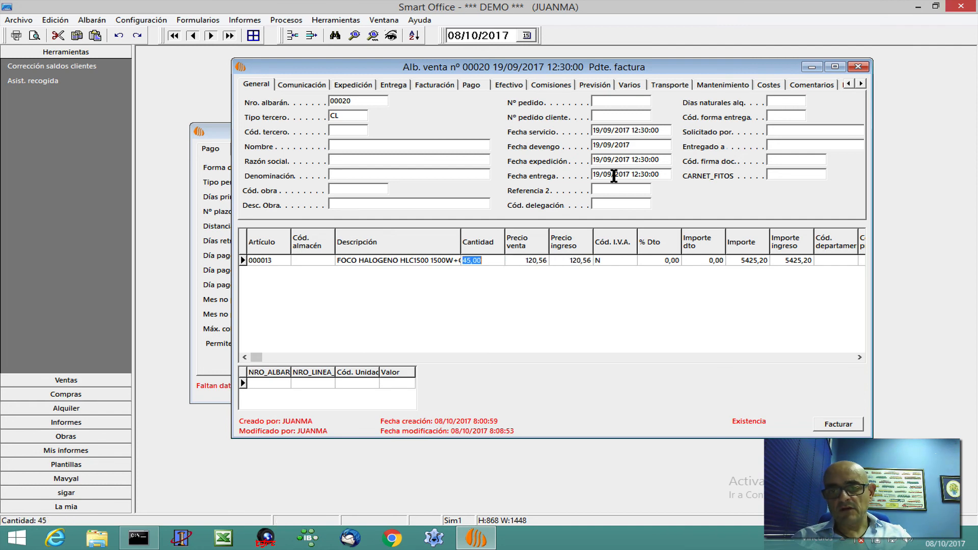
pyautogui.write('23')
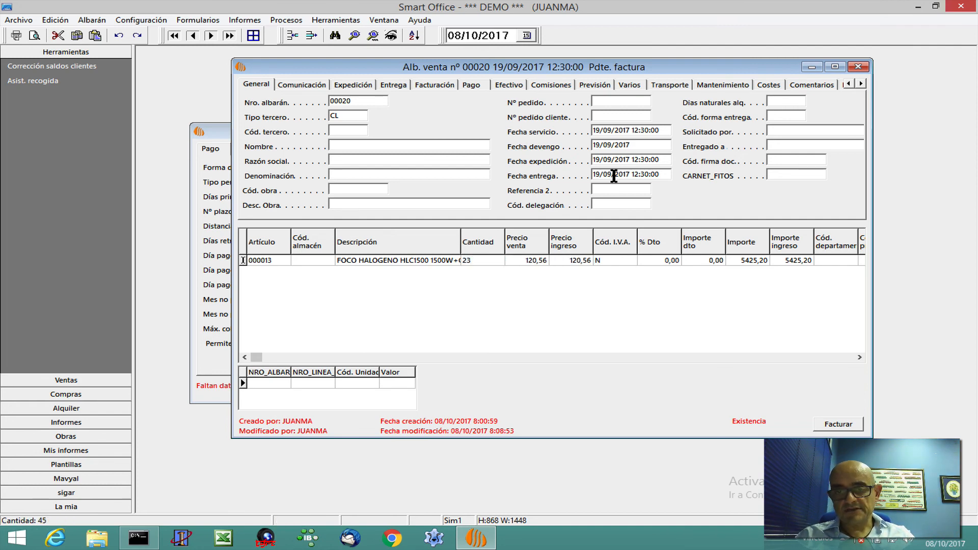
pyautogui.write(',47')
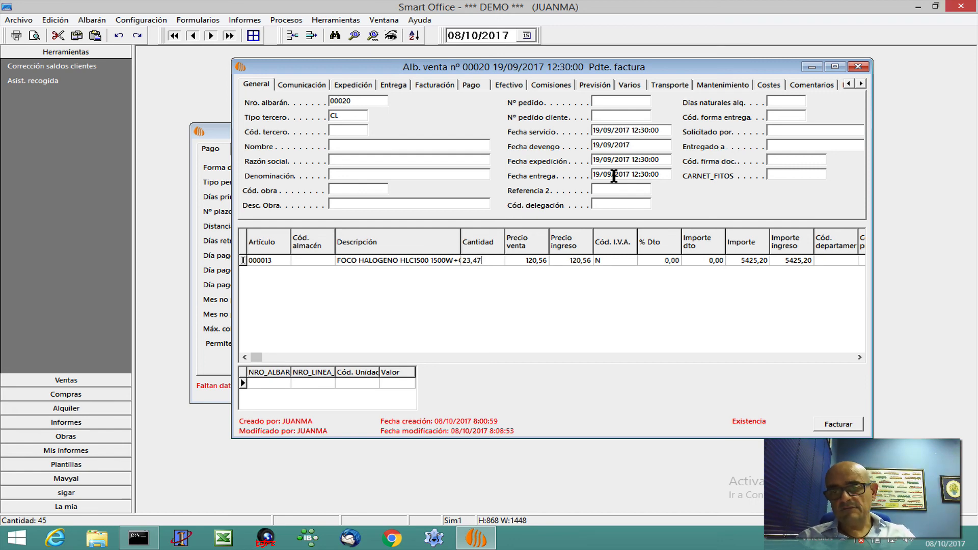
pyautogui.press('Return')
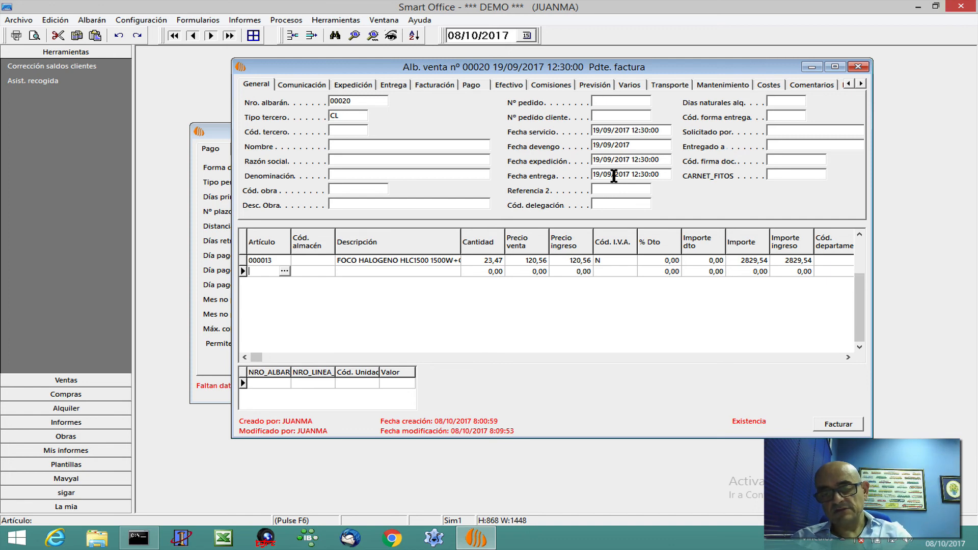
# Choose product 000050, ELEMENTO FILTRO AIRE DAHL, from the product list for the second delivery note line
pyautogui.press('F6')
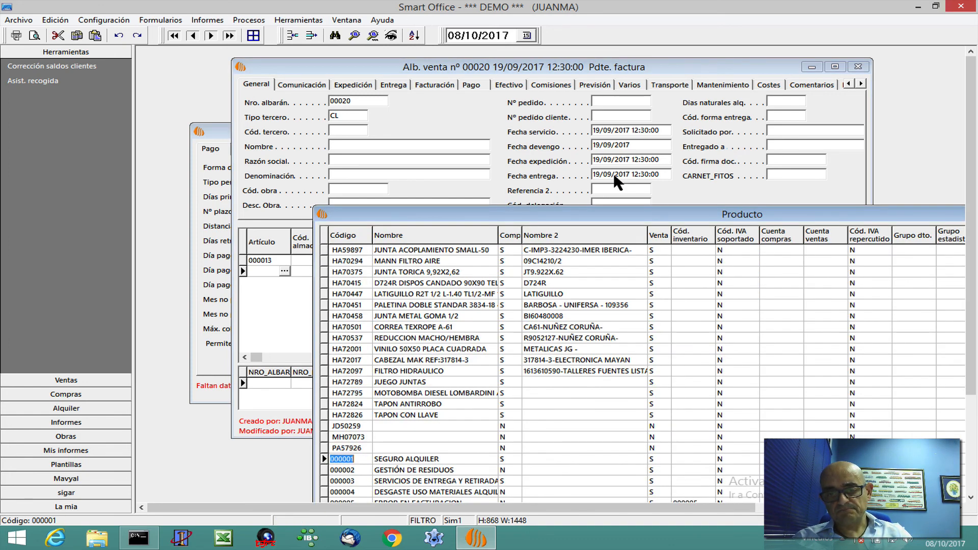
pyautogui.press('Down')
pyautogui.press('Down')
pyautogui.press('Down')
pyautogui.press('Down')
pyautogui.press('Down')
pyautogui.press('Down')
pyautogui.press('Down')
pyautogui.press('Down')
pyautogui.press('Down')
pyautogui.press('Down')
pyautogui.press('Down')
pyautogui.press('Down')
pyautogui.press('Down')
pyautogui.press('Down')
pyautogui.press('Down')
pyautogui.press('Down')
pyautogui.press('Down')
pyautogui.press('Down')
pyautogui.press('Down')
pyautogui.press('Down')
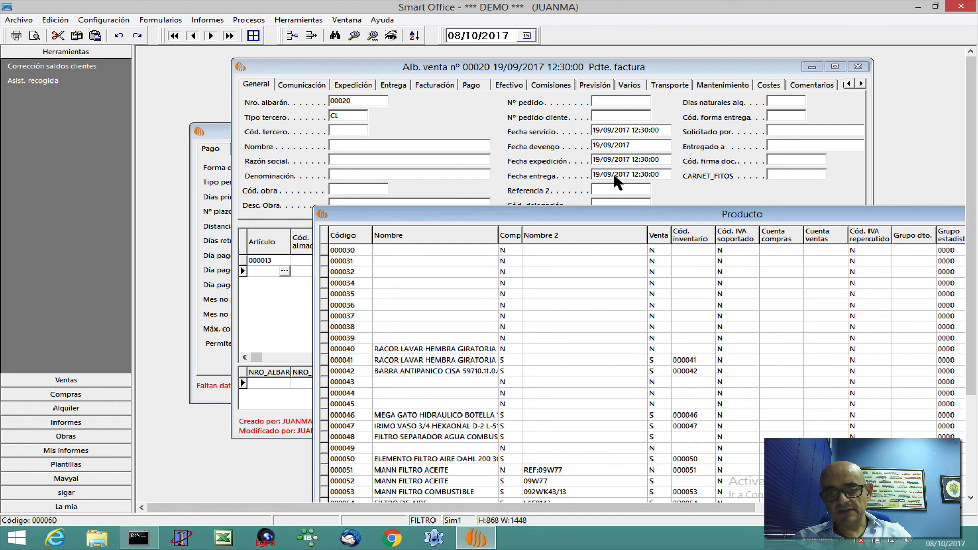
pyautogui.press('Up')
pyautogui.press('Up')
pyautogui.press('Up')
pyautogui.press('Up')
pyautogui.press('Up')
pyautogui.press('Up')
pyautogui.press('Up')
pyautogui.press('Up')
pyautogui.press('Up')
pyautogui.press('Up')
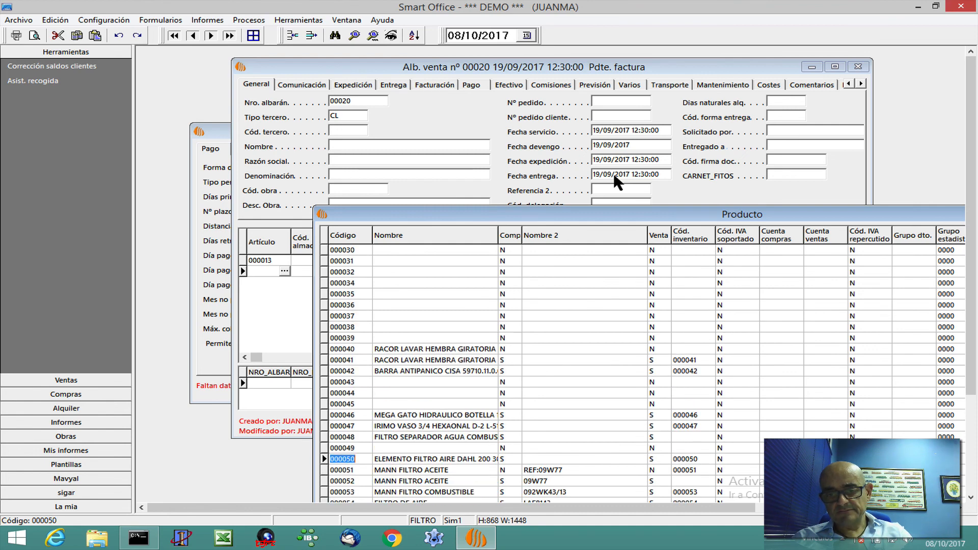
pyautogui.press('Return')
# Set Cantidad to 8 and Precio venta to 12 on the line for article 000050
pyautogui.press('Tab')
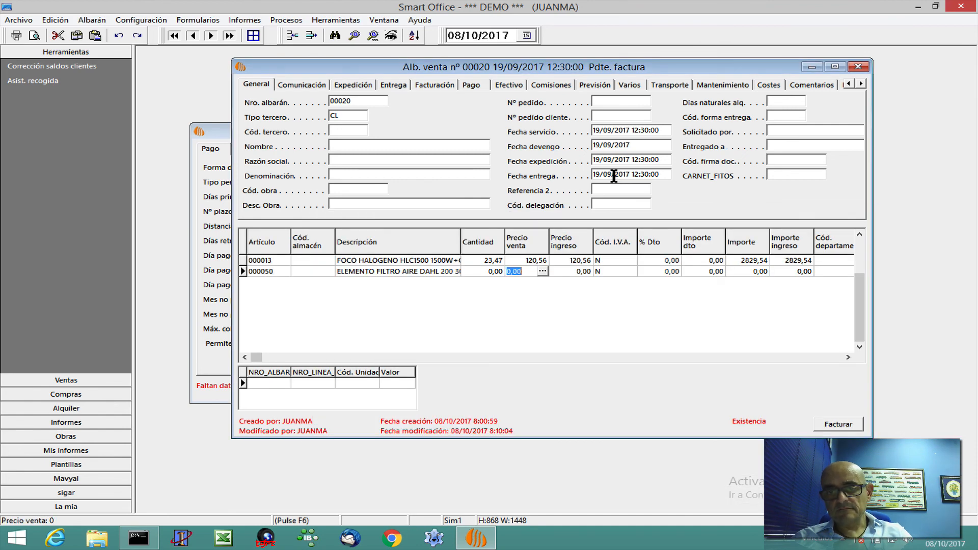
pyautogui.write('8')
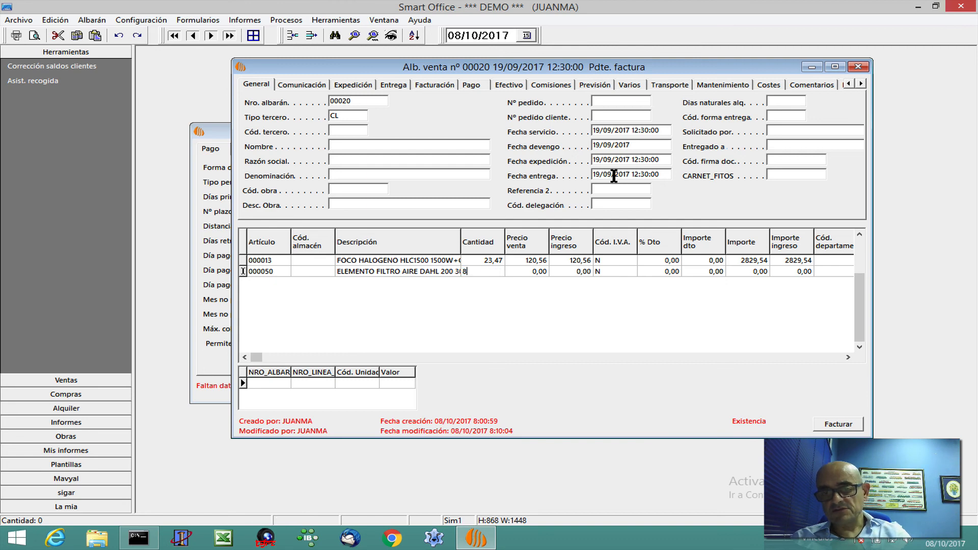
pyautogui.press('Tab')
pyautogui.write('12')
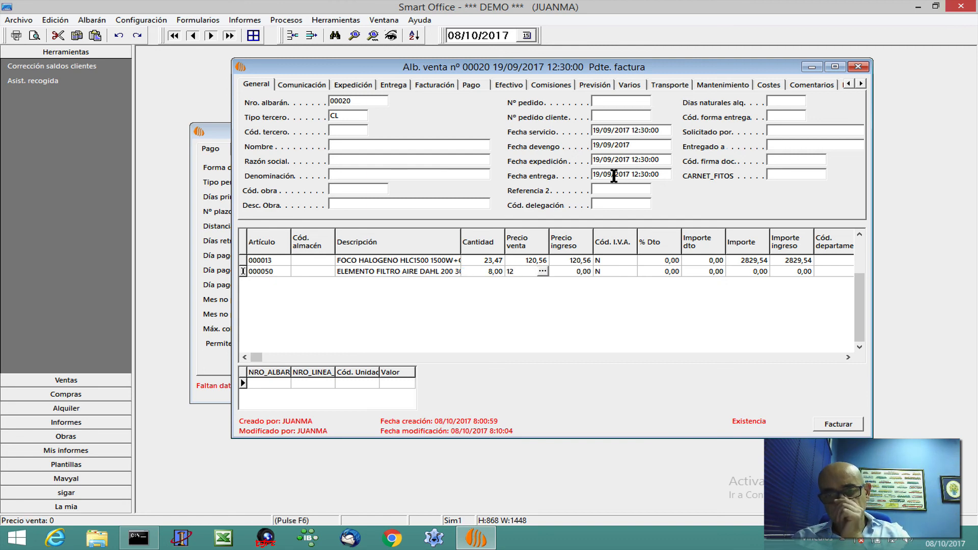
pyautogui.press('Tab')
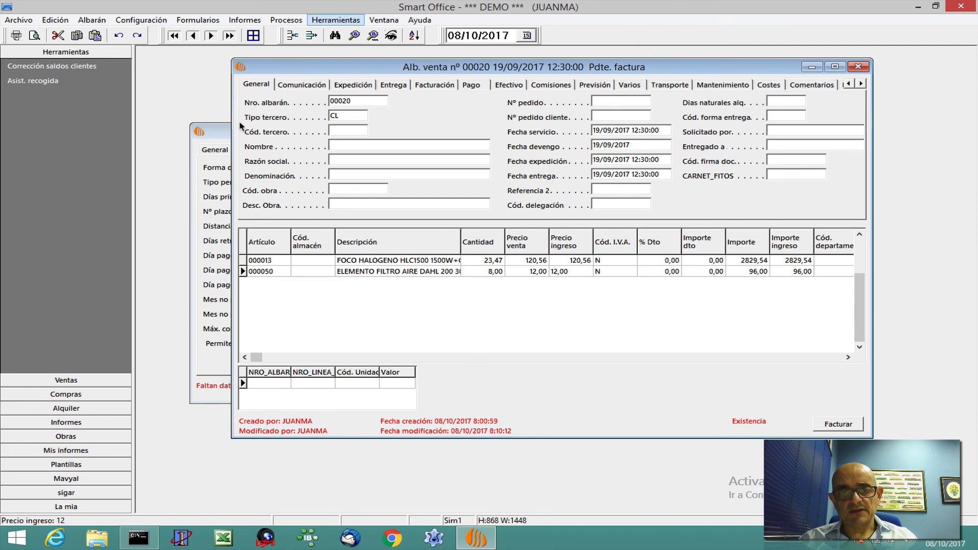
# Bring customer record PRUEBA to the front and move from Activo to Organización and back to Activo
pyautogui.click(219, 130)
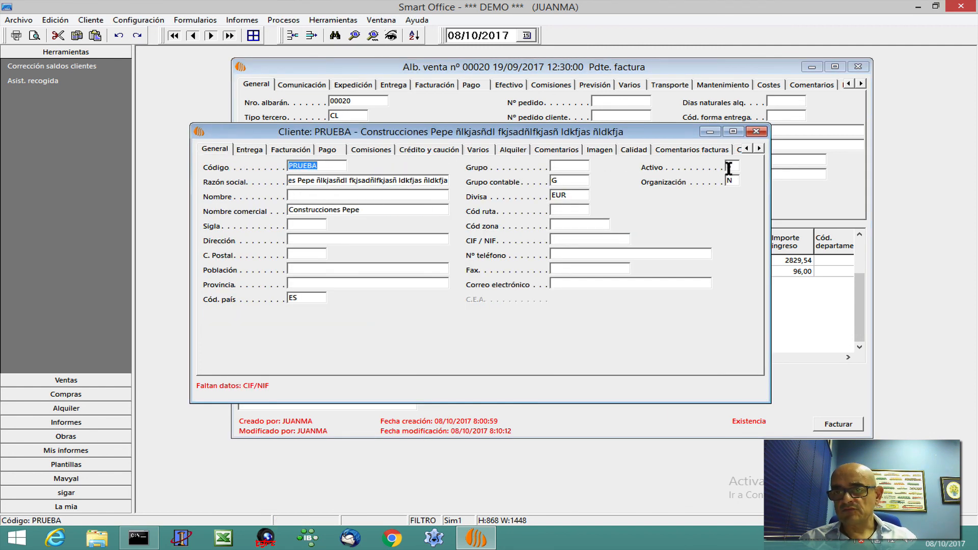
pyautogui.click(728, 169)
pyautogui.press('Tab')
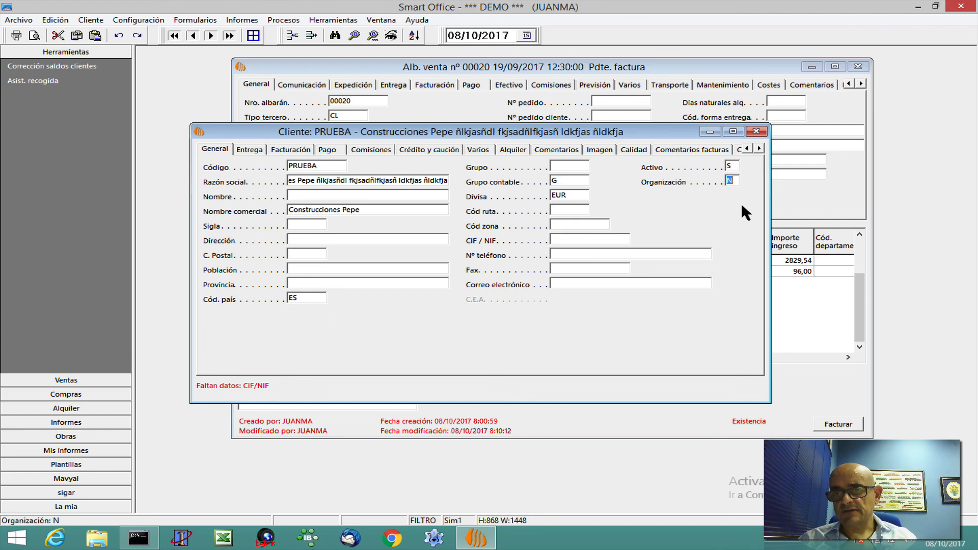
pyautogui.hotkey('shift', 'Tab')
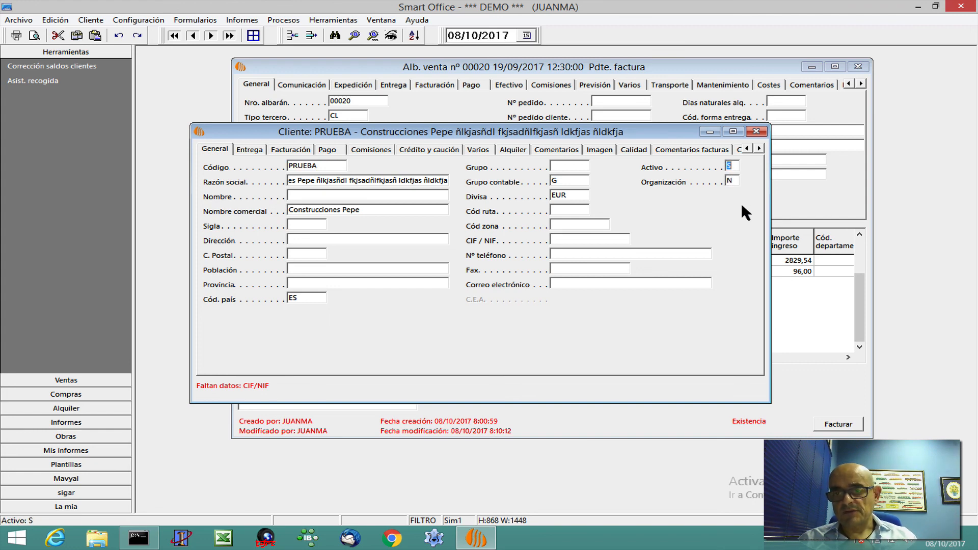
# Set Activo to n in customer record PRUEBA, commit it, and restore the field to s
pyautogui.write('n')
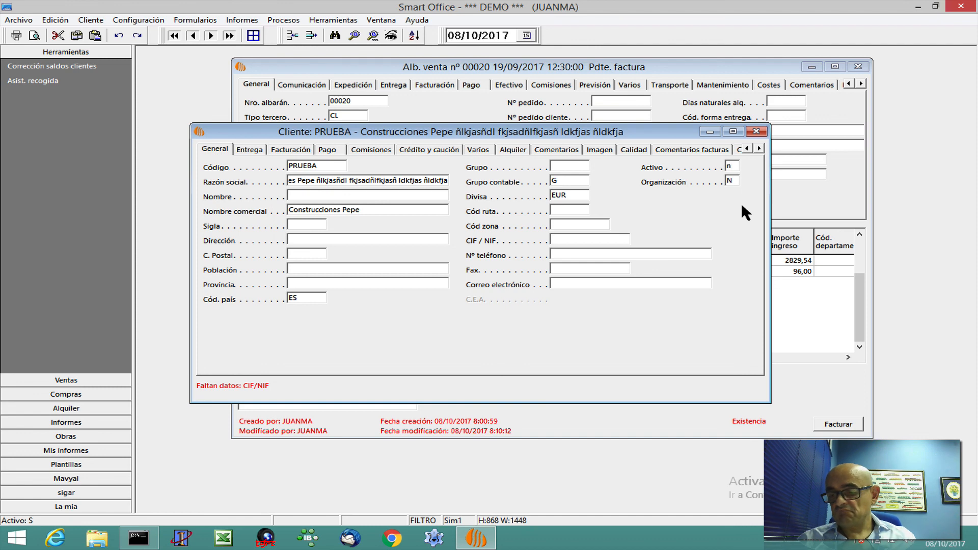
pyautogui.press('Tab')
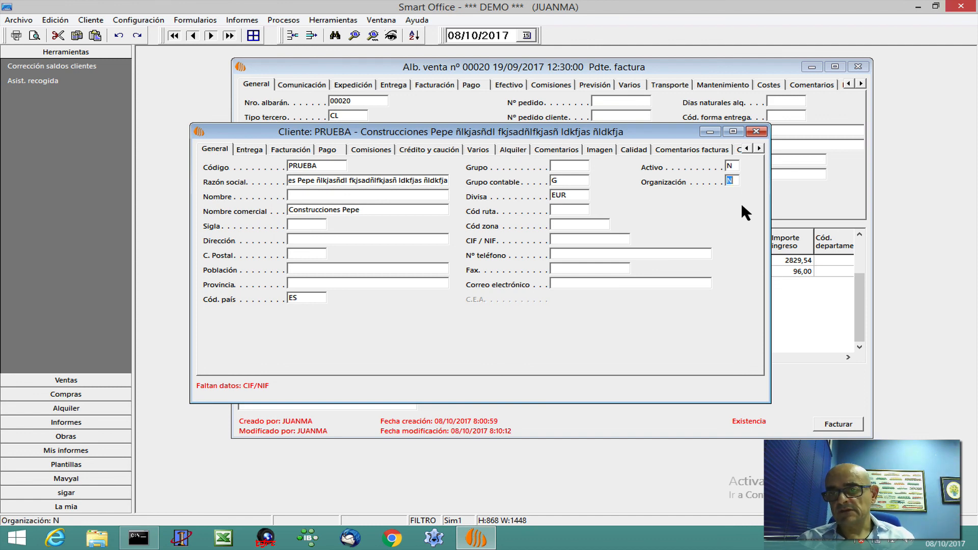
pyautogui.hotkey('shift', 'Tab')
pyautogui.write('s')
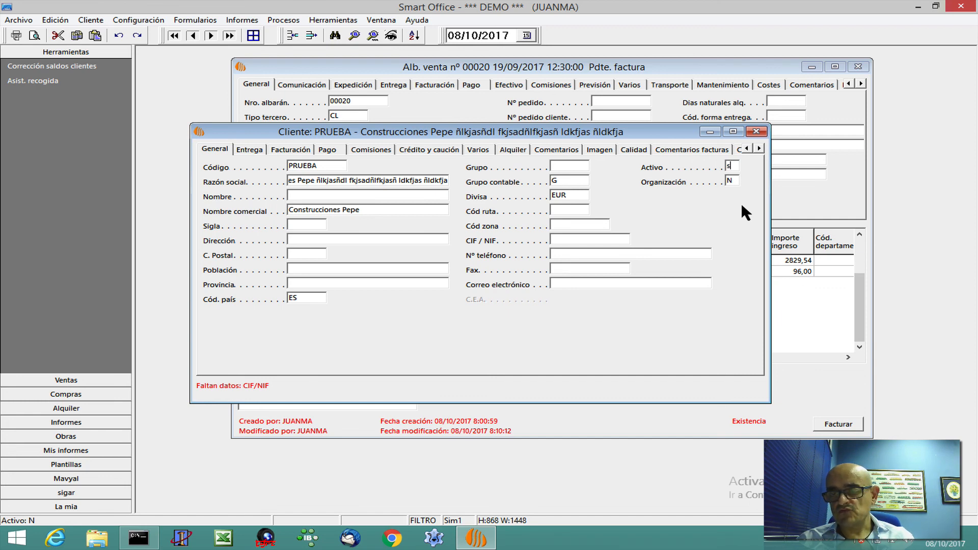
pyautogui.press('Tab')
pyautogui.hotkey('shift', 'Tab')
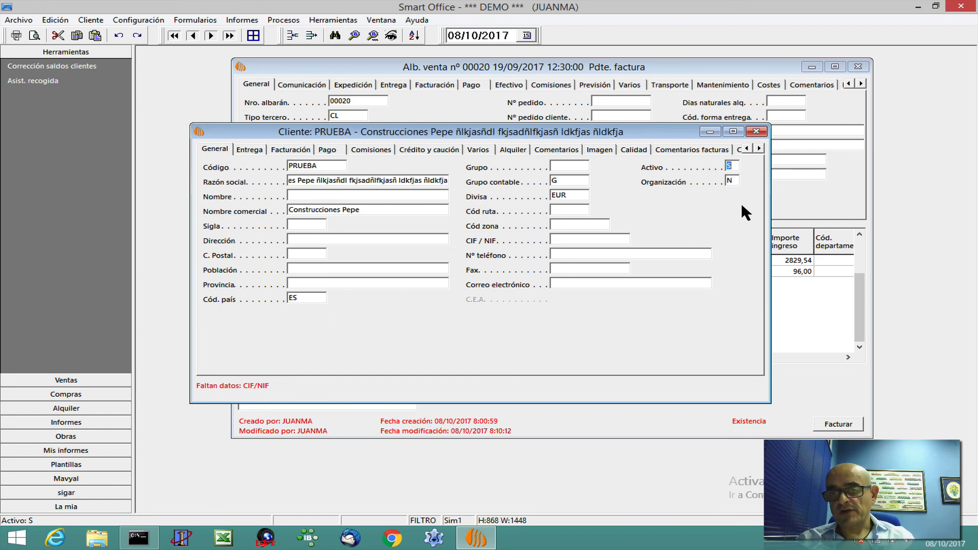
# Enter 0 in Activo as the numeric form of N, commit it, and return to the field
pyautogui.write('0')
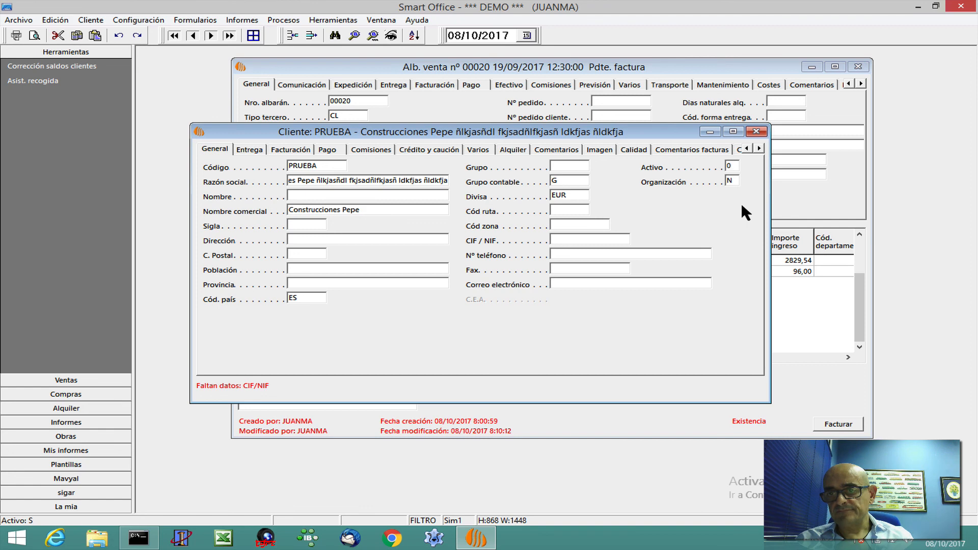
pyautogui.write('N')
pyautogui.press('Tab')
pyautogui.hotkey('shift', 'Tab')
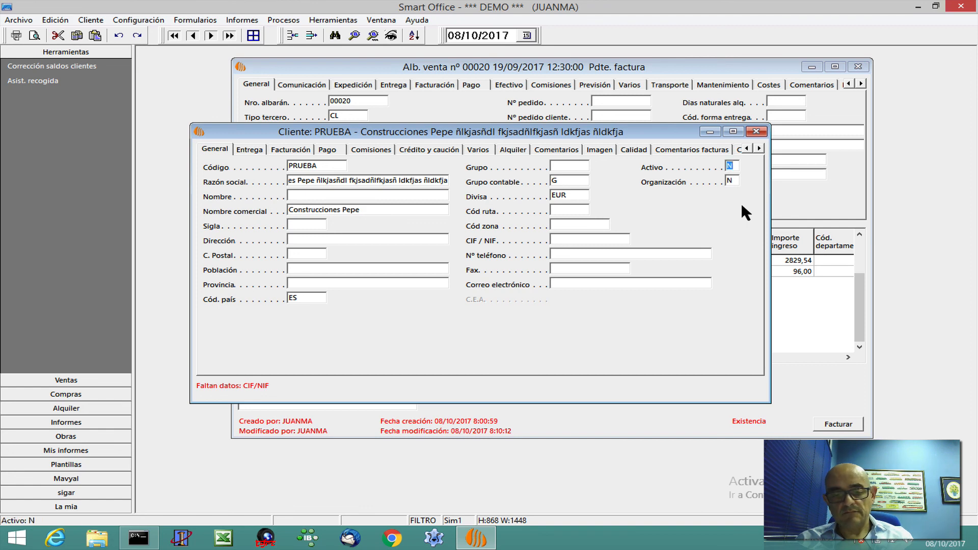
# Re-enter 0 in Activo and commit it, and change the field to 1 as the numeric form of S
pyautogui.write('1')
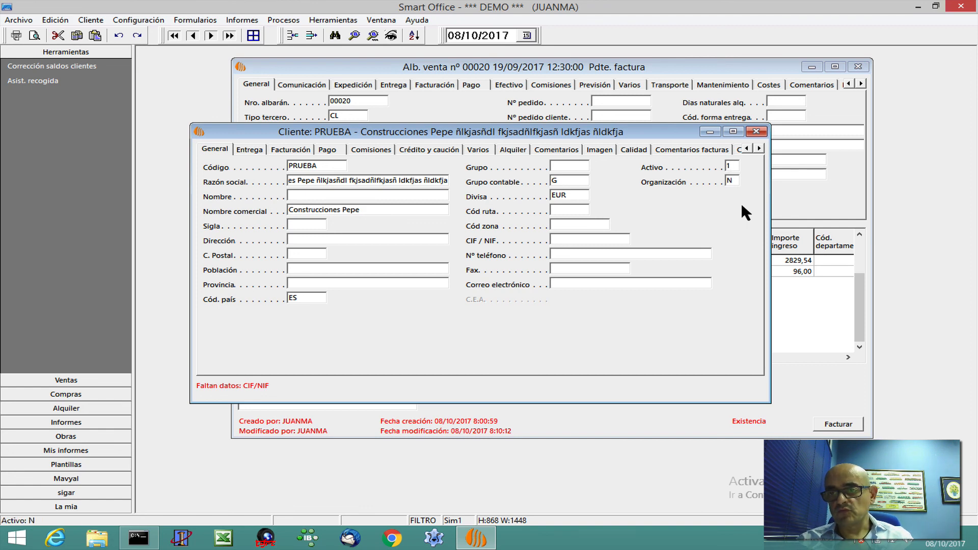
pyautogui.press('BackSpace')
pyautogui.write('0')
pyautogui.press('Tab')
pyautogui.hotkey('shift', 'Tab')
pyautogui.write('1')
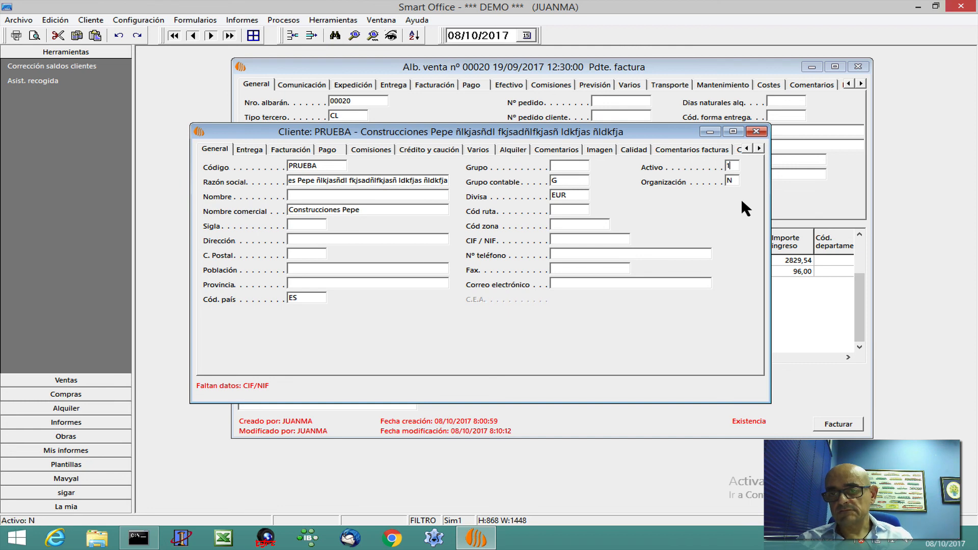
pyautogui.press('Tab')
pyautogui.hotkey('shift', 'Tab')
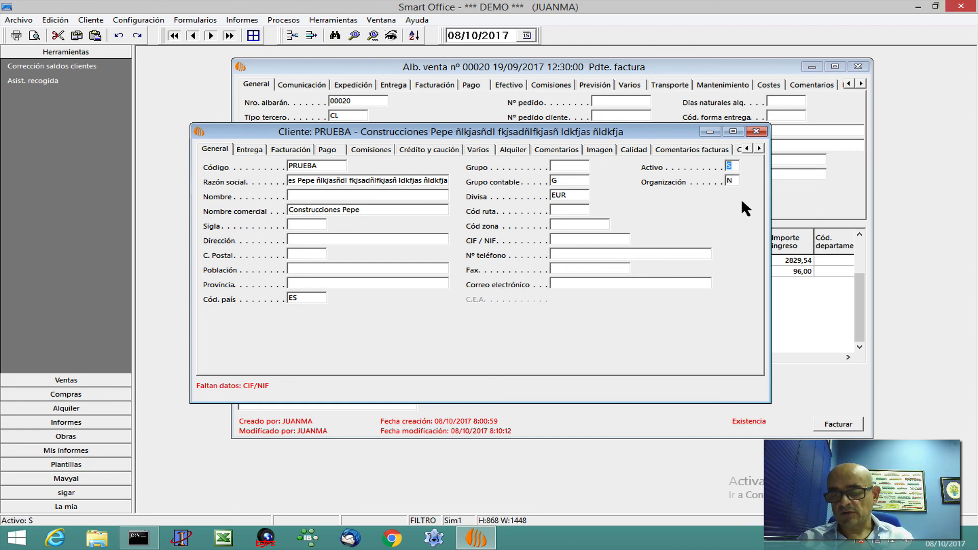
# Switch Activo to 0 once more and set it back to 1, finishing on the Organización field
pyautogui.write('0')
pyautogui.press('Tab')
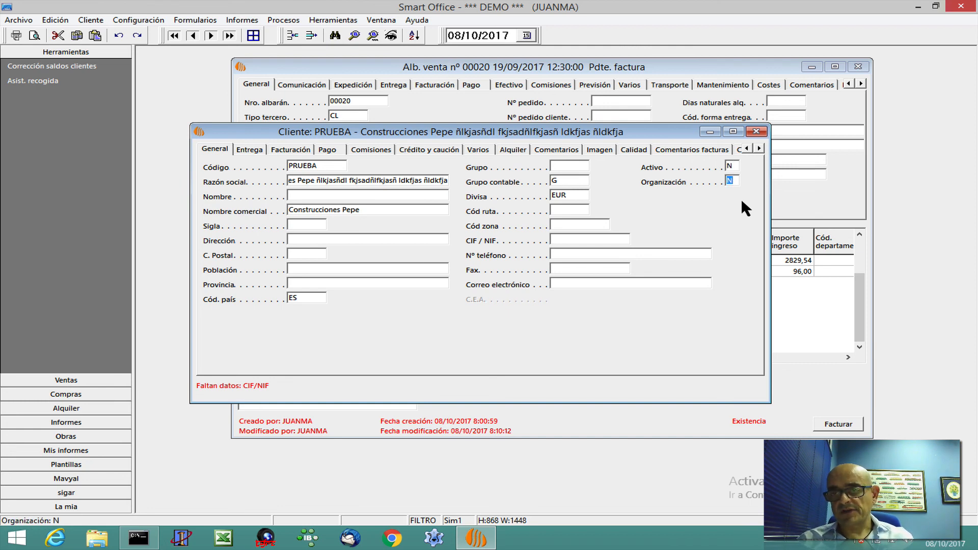
pyautogui.hotkey('shift', 'Tab')
pyautogui.write('1')
pyautogui.press('Tab')
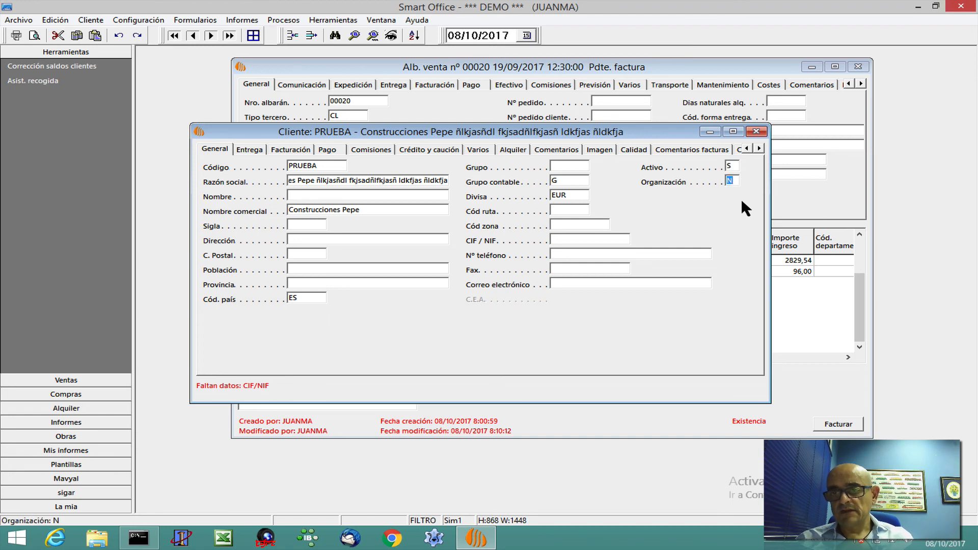